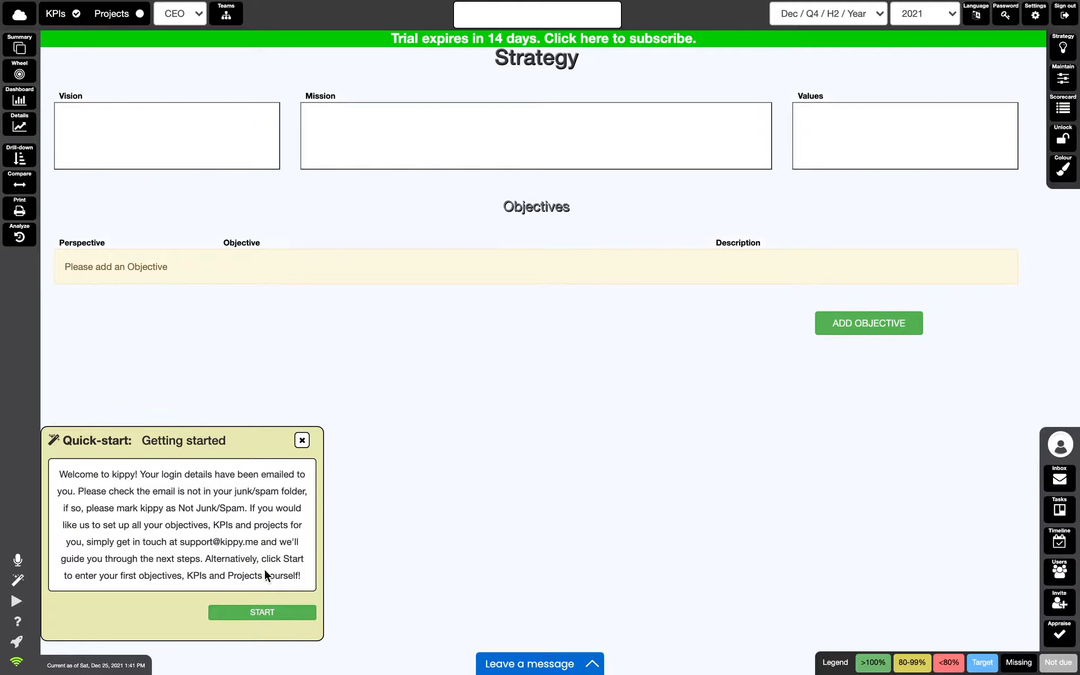
Start the quick-start guide and review the available interface languages, leaving the language set to English
click(288, 611)
click(286, 615)
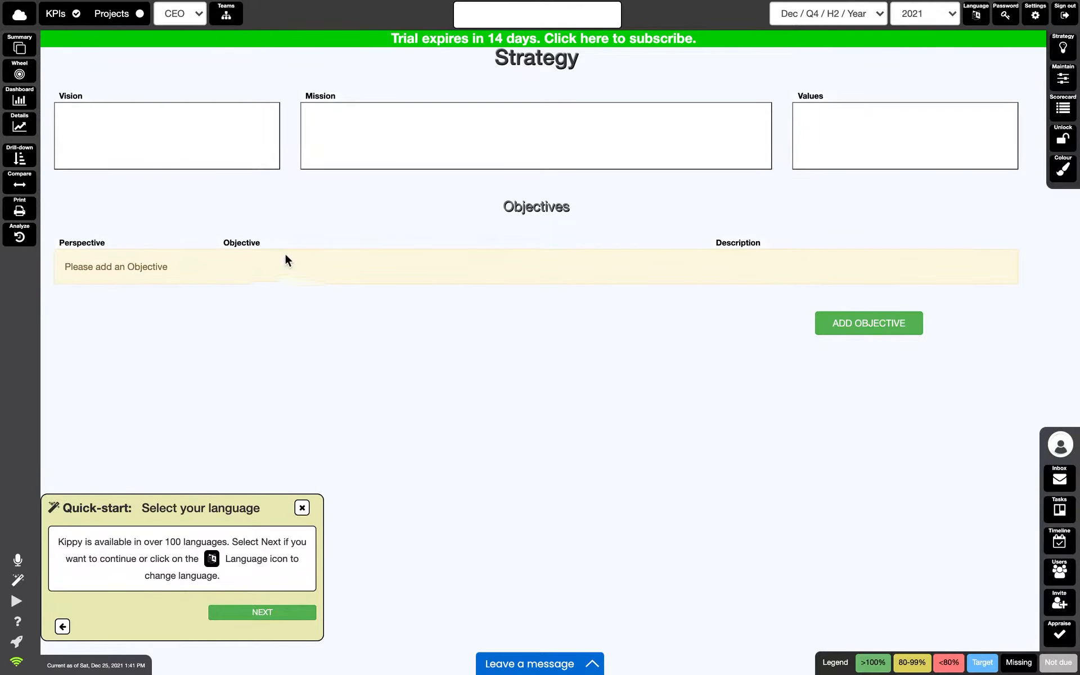
mouse_move(244, 247)
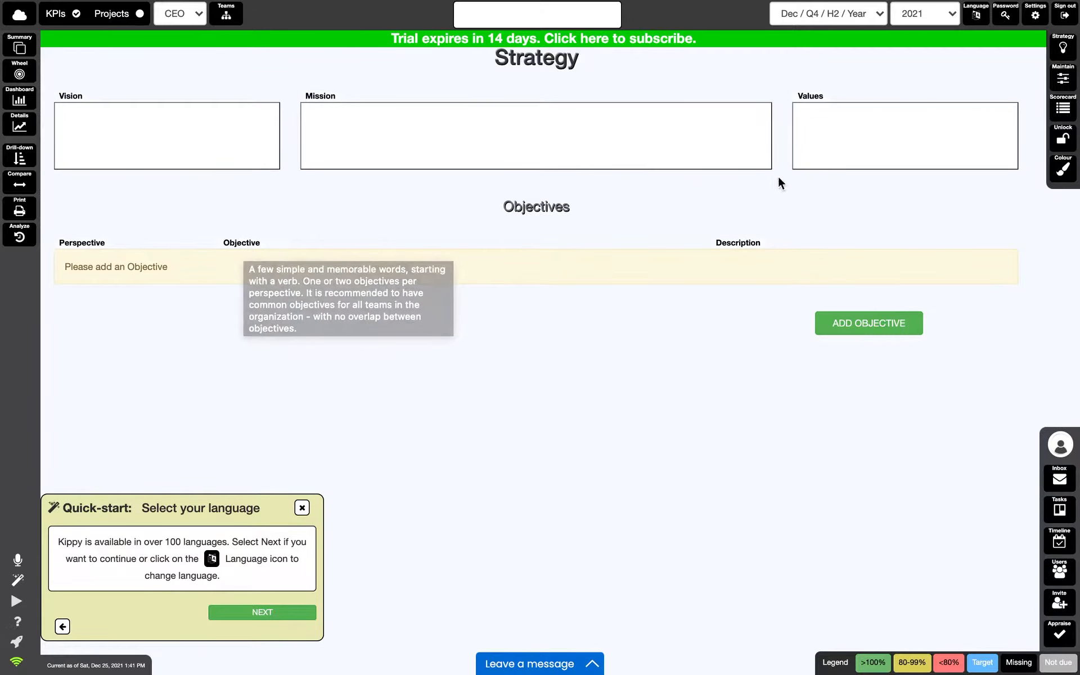
click(982, 23)
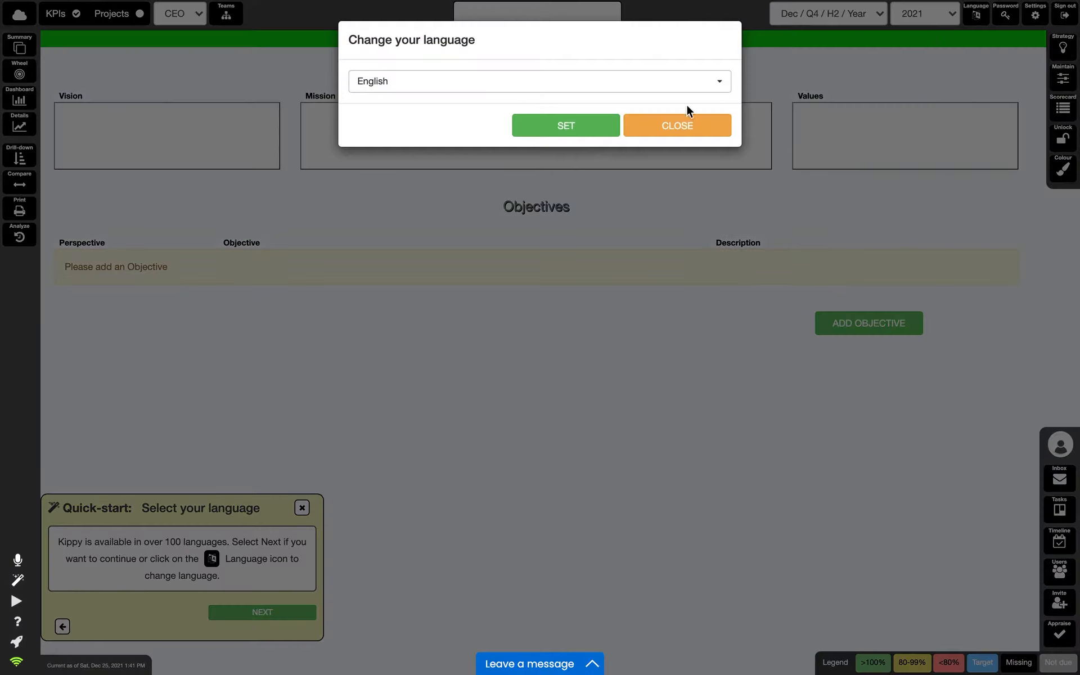
click(515, 90)
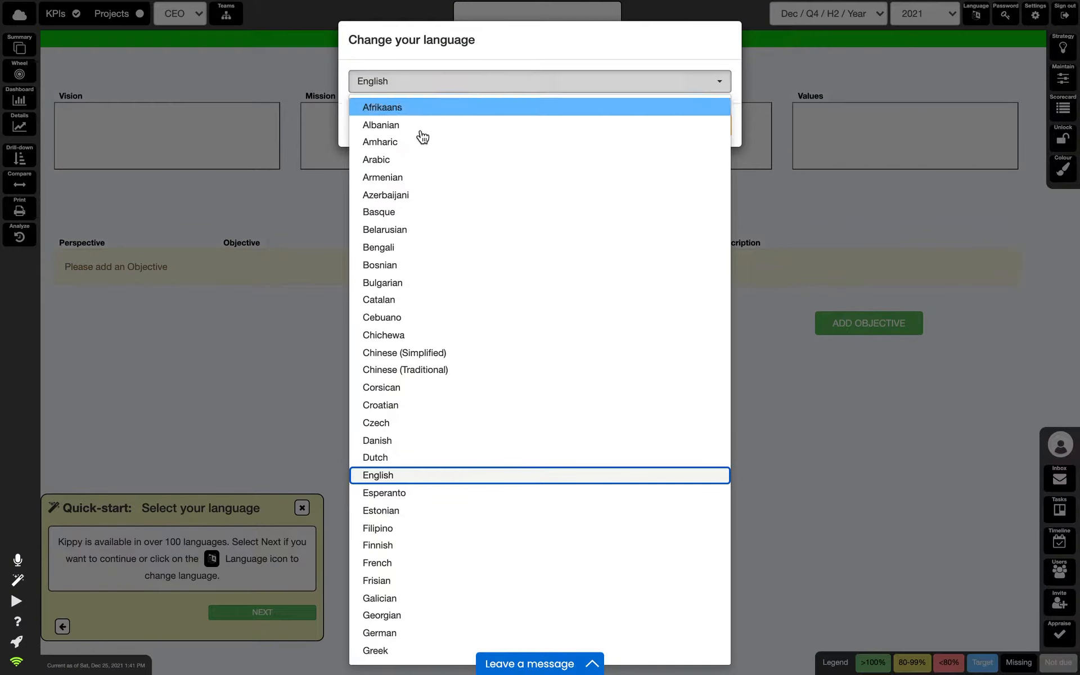
click(518, 40)
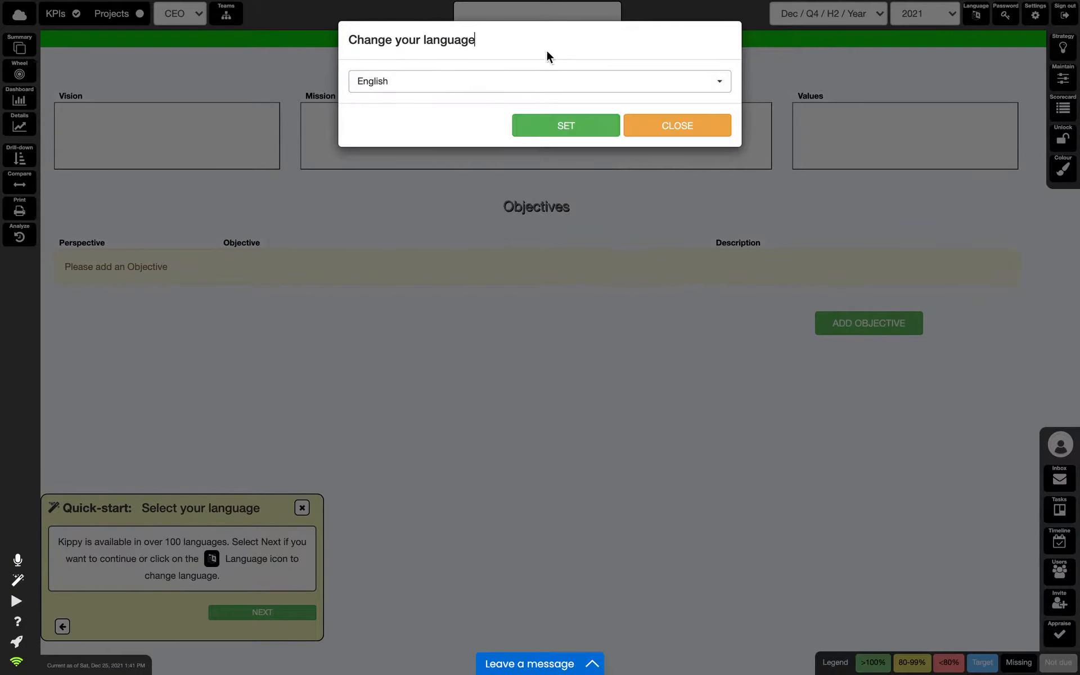
click(696, 124)
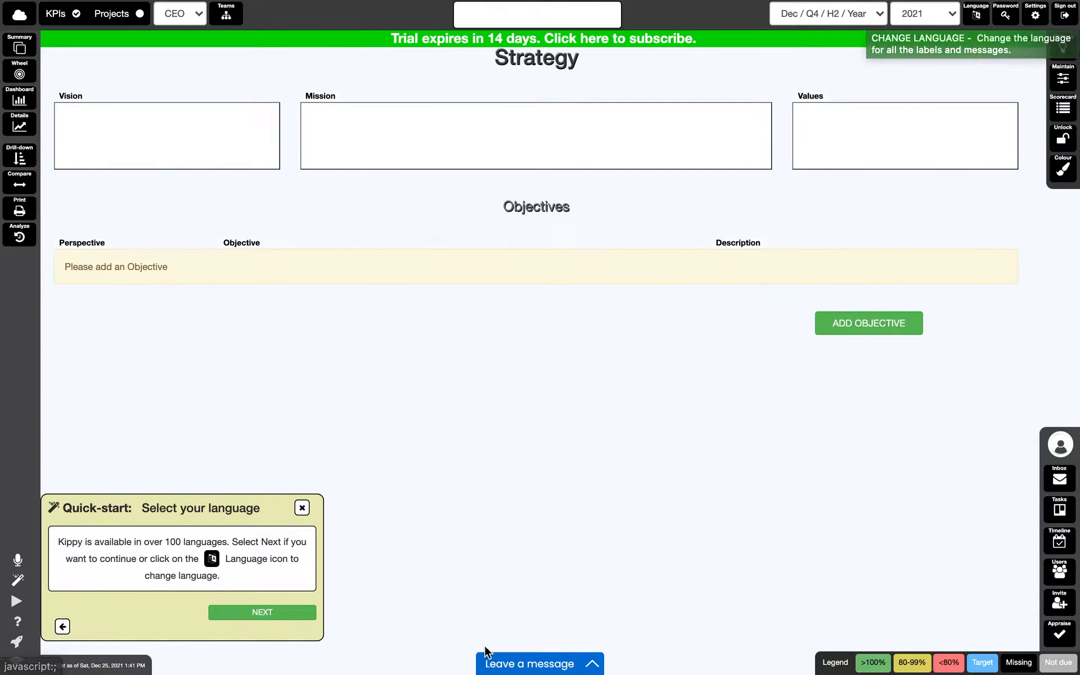
Advance the quick-start guide to adding objectives and add an objective named o1 under the Customers perspective
click(280, 614)
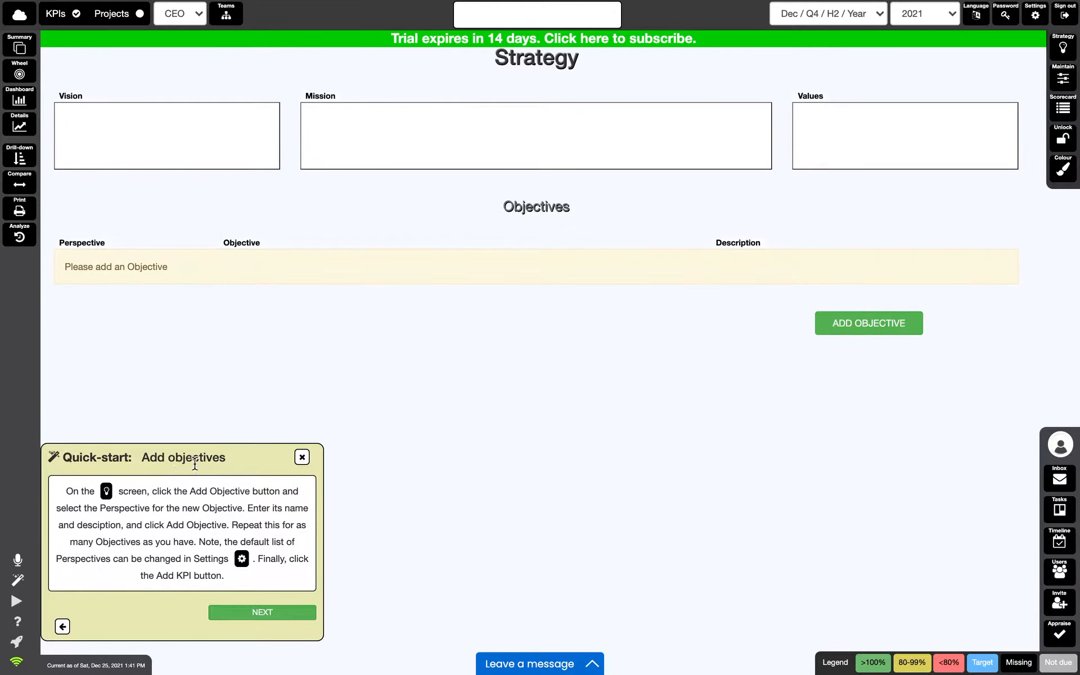
click(869, 324)
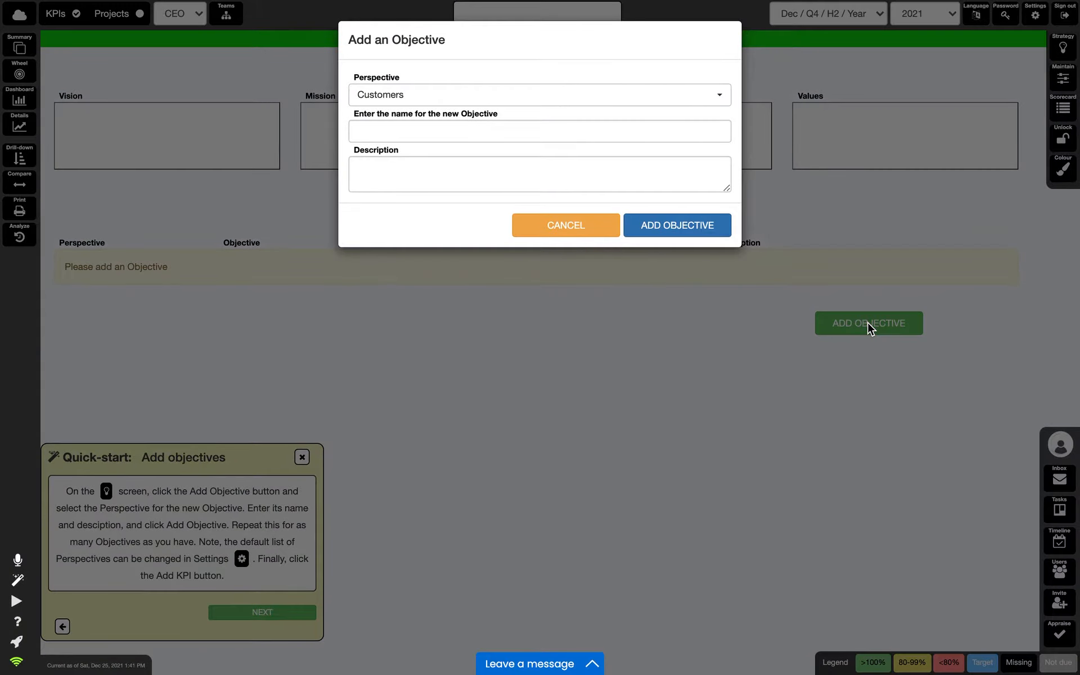
click(537, 92)
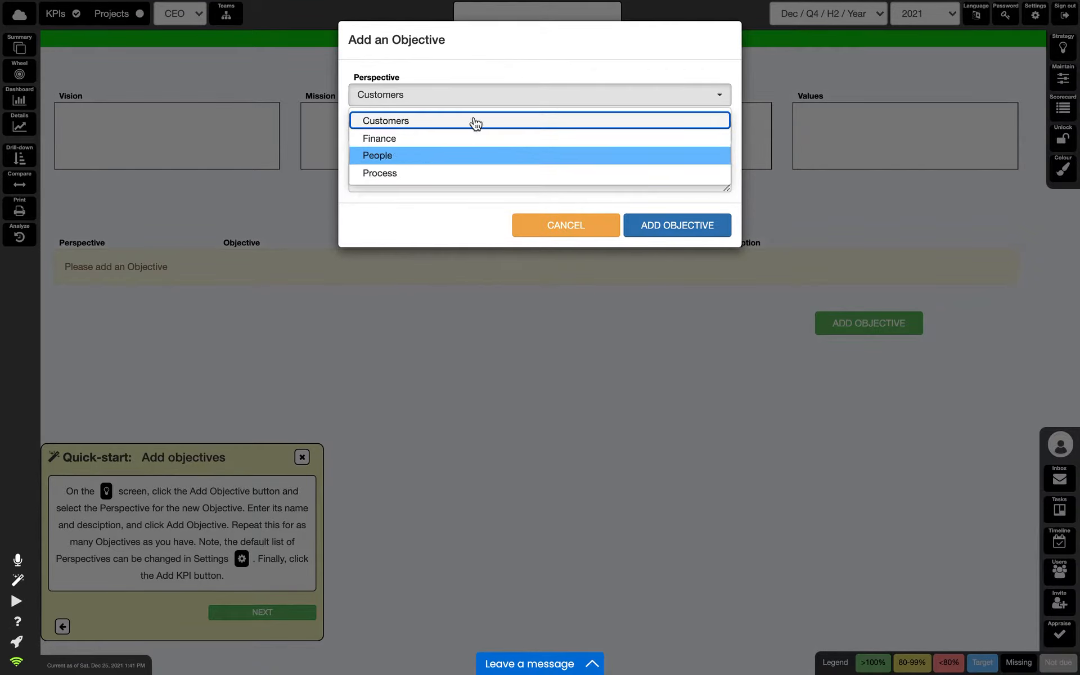
click(512, 61)
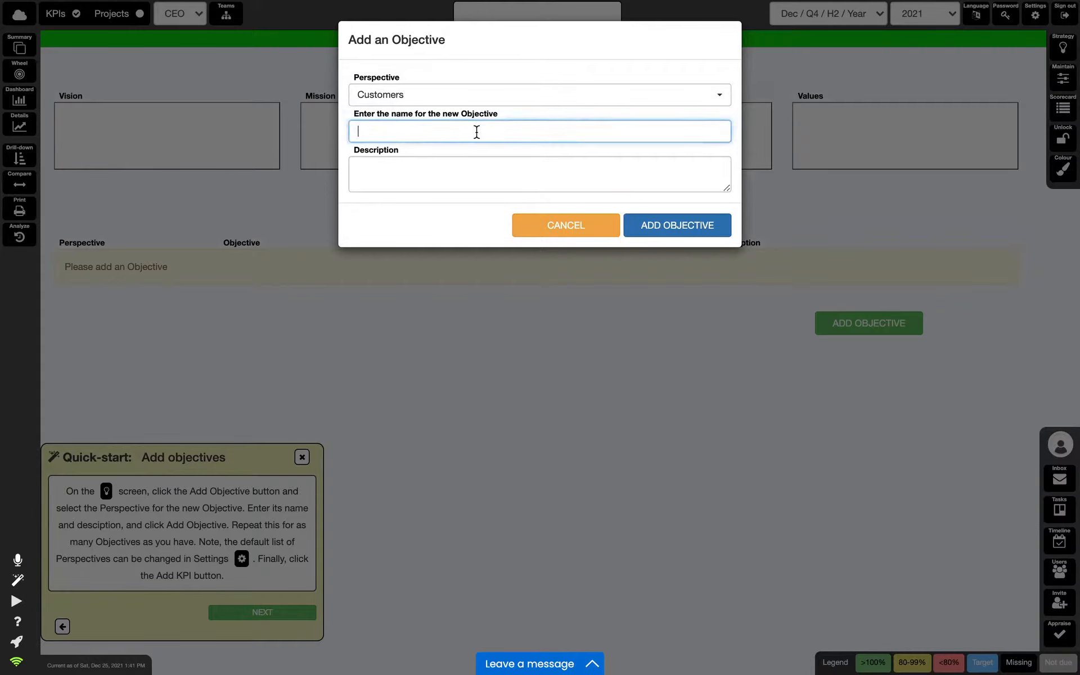
text(o1)
click(691, 226)
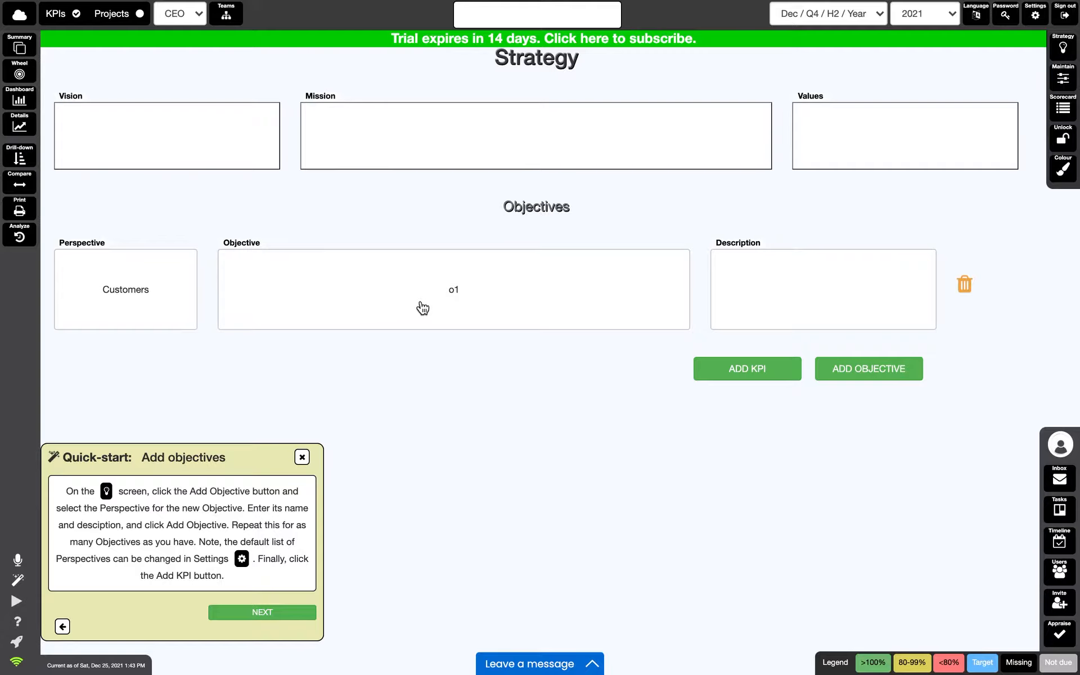
Add a second objective named o2 under the Finance perspective
click(882, 374)
click(463, 101)
click(420, 137)
click(393, 134)
text(o2)
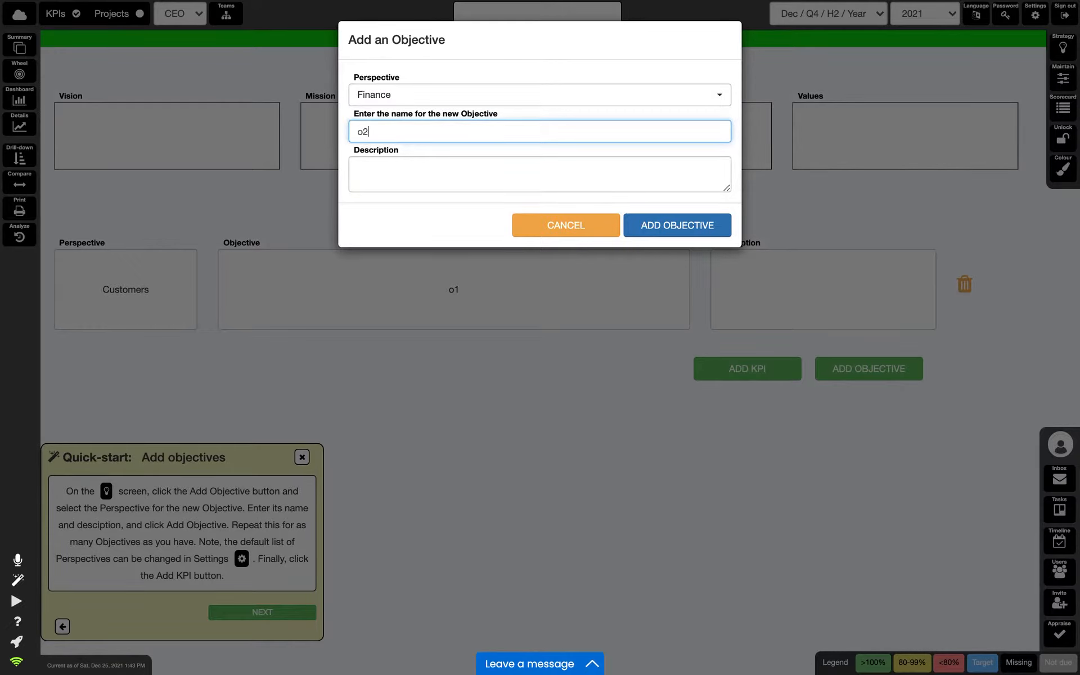
click(691, 226)
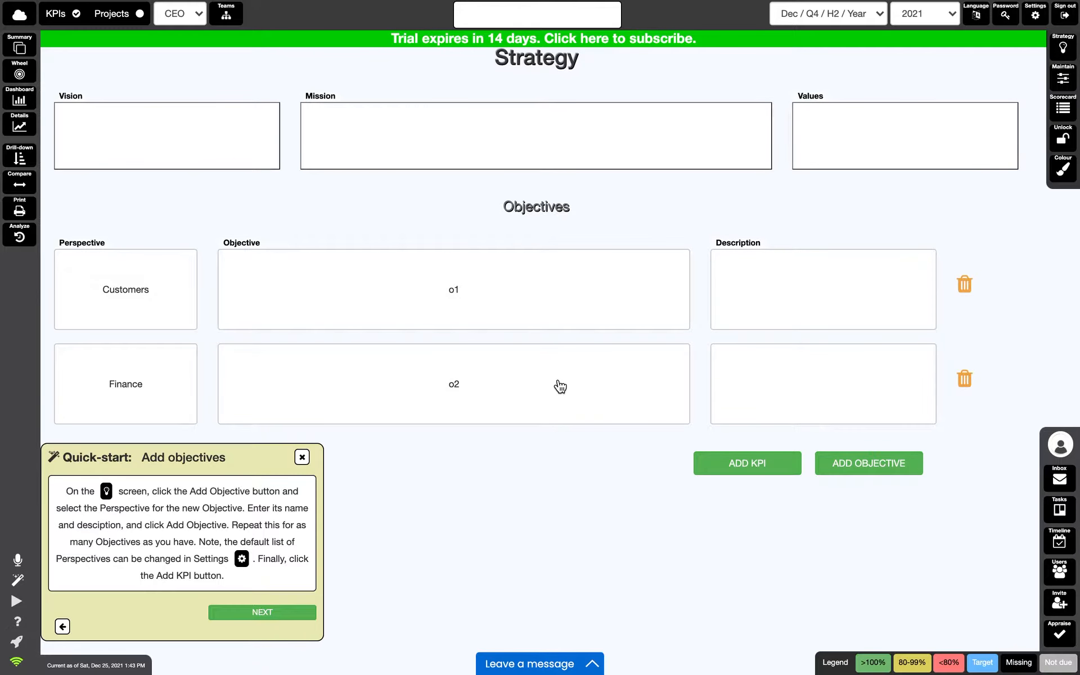
Create and save a new KPI named k1 under objective o1 with a Quarterly frequency
click(748, 464)
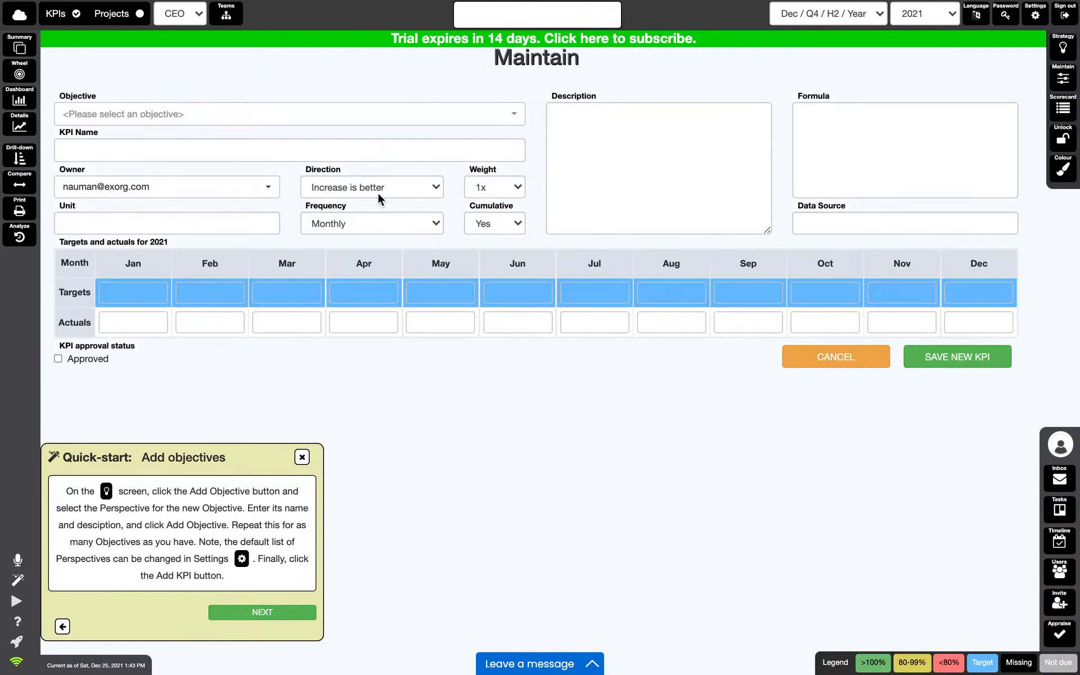
click(306, 113)
click(138, 185)
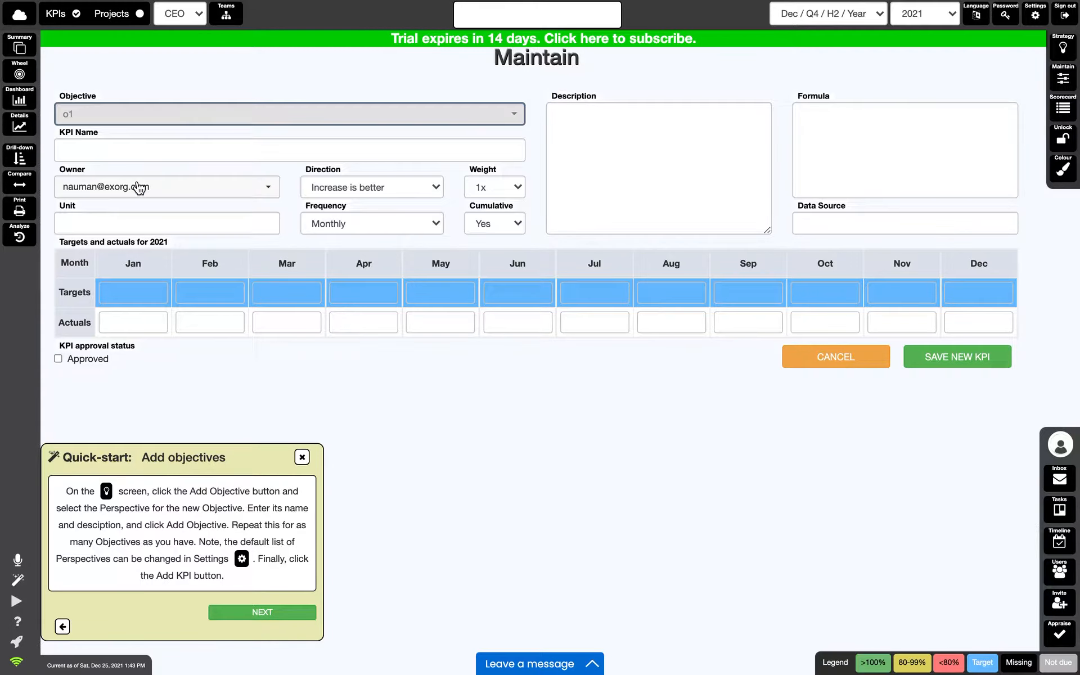
click(127, 150)
text(k1)
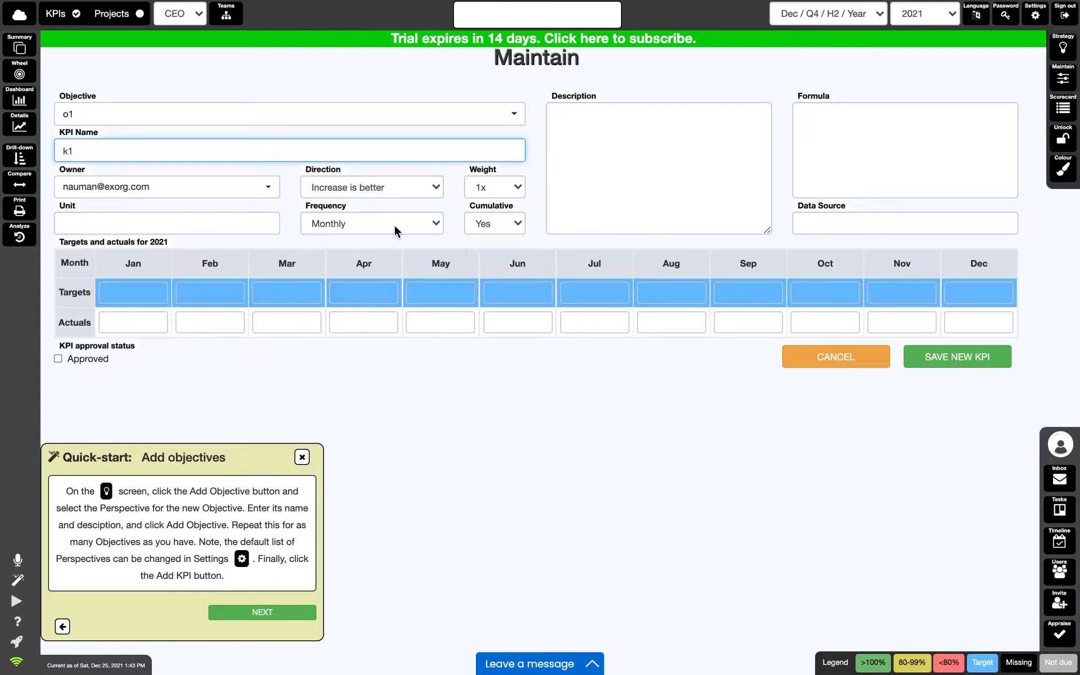
mouse_move(328, 207)
click(381, 225)
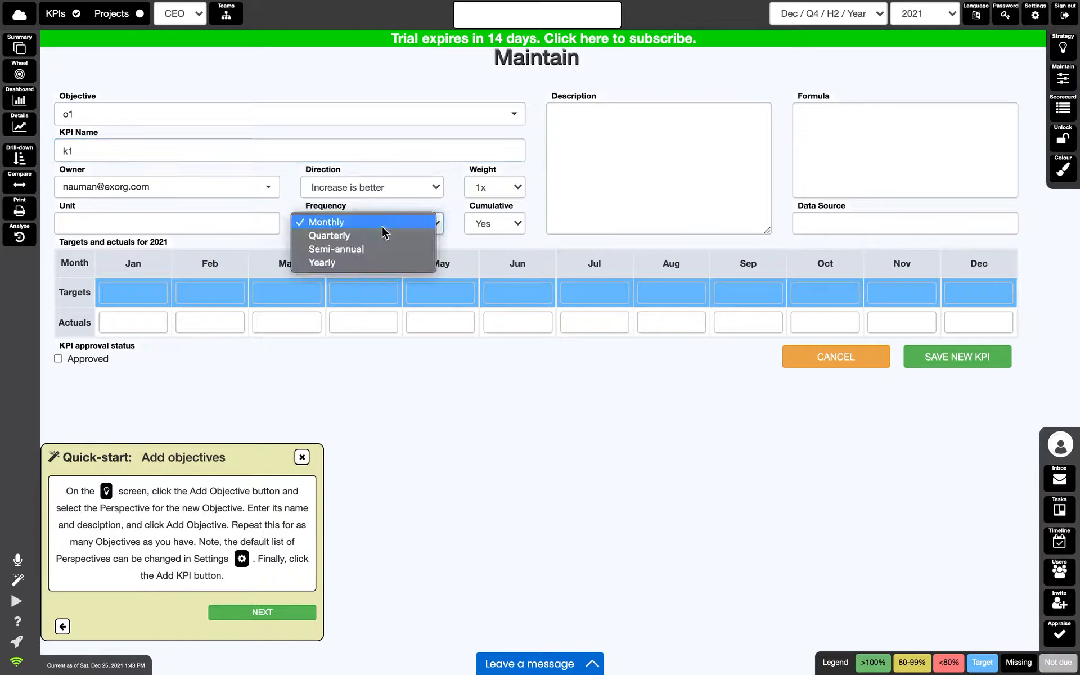
click(357, 240)
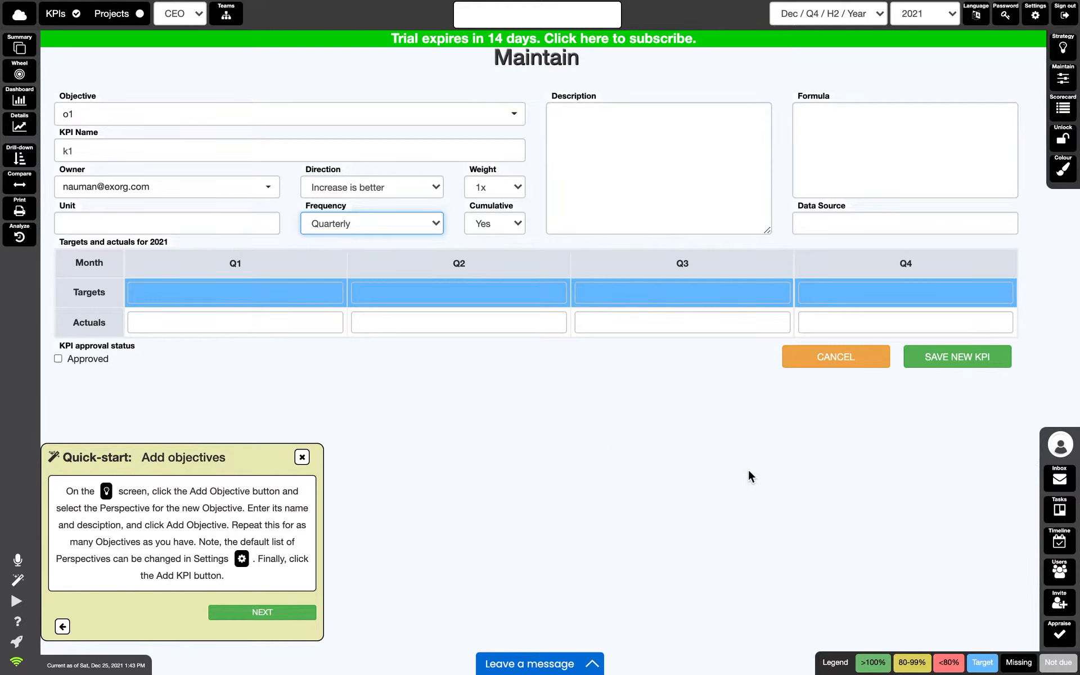
click(957, 358)
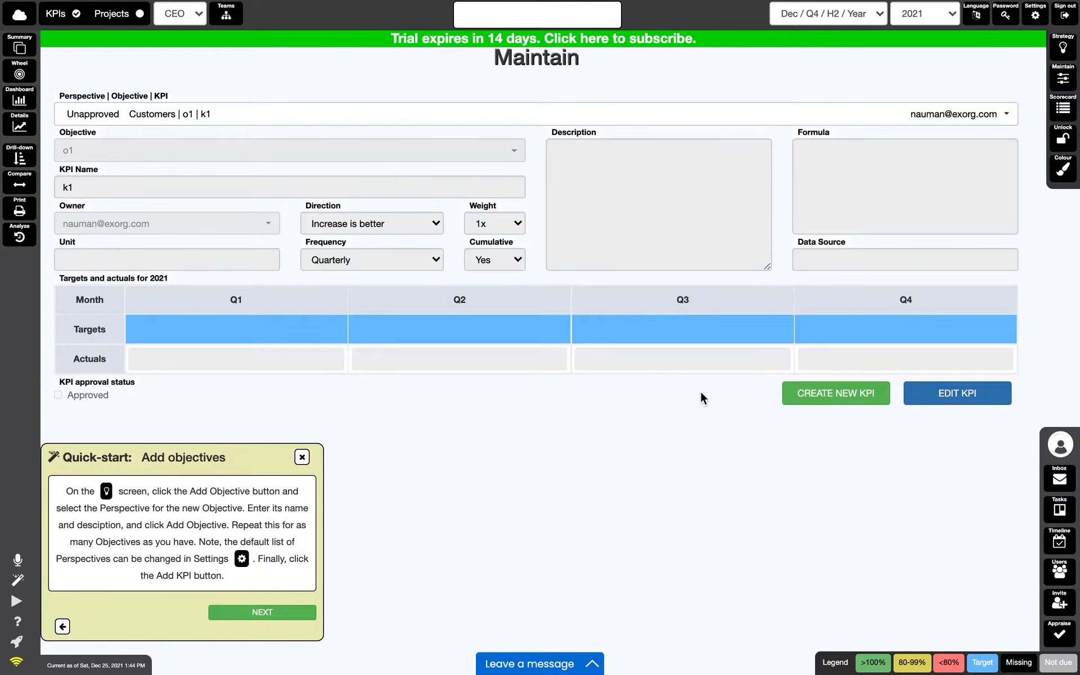
click(840, 400)
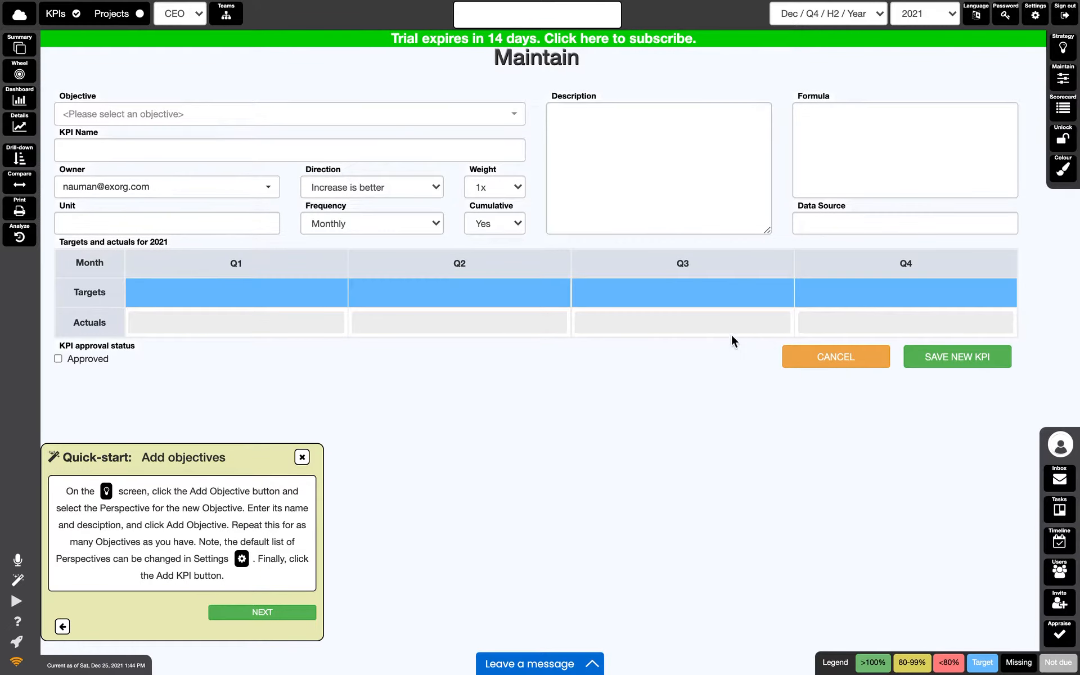
click(362, 118)
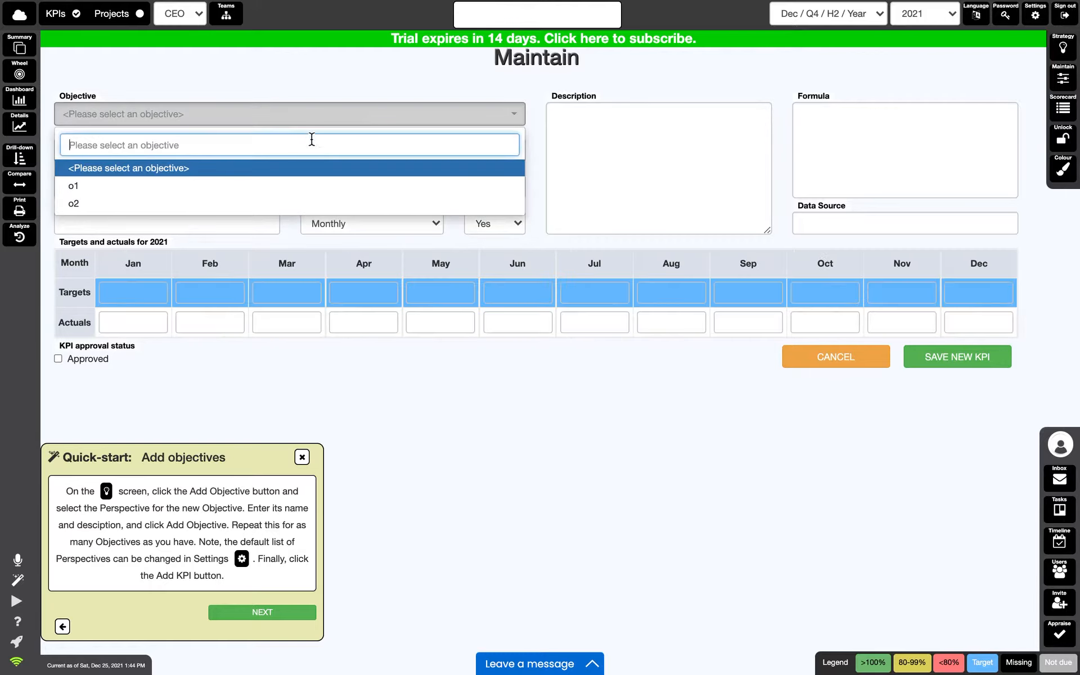
click(232, 190)
click(179, 145)
text(k2)
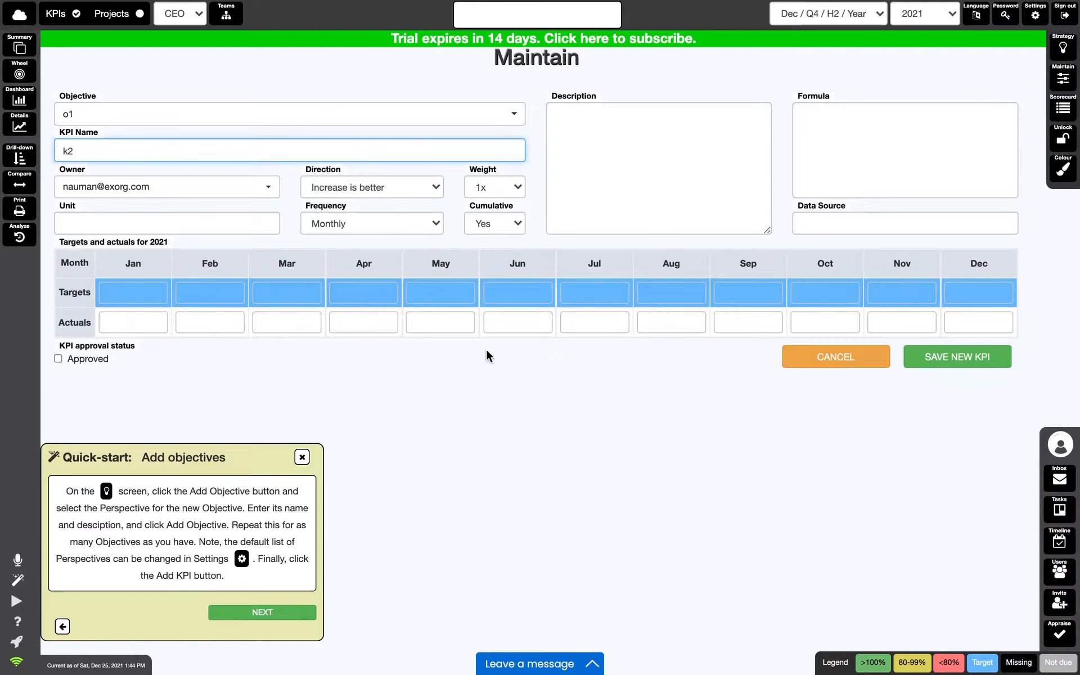
click(825, 365)
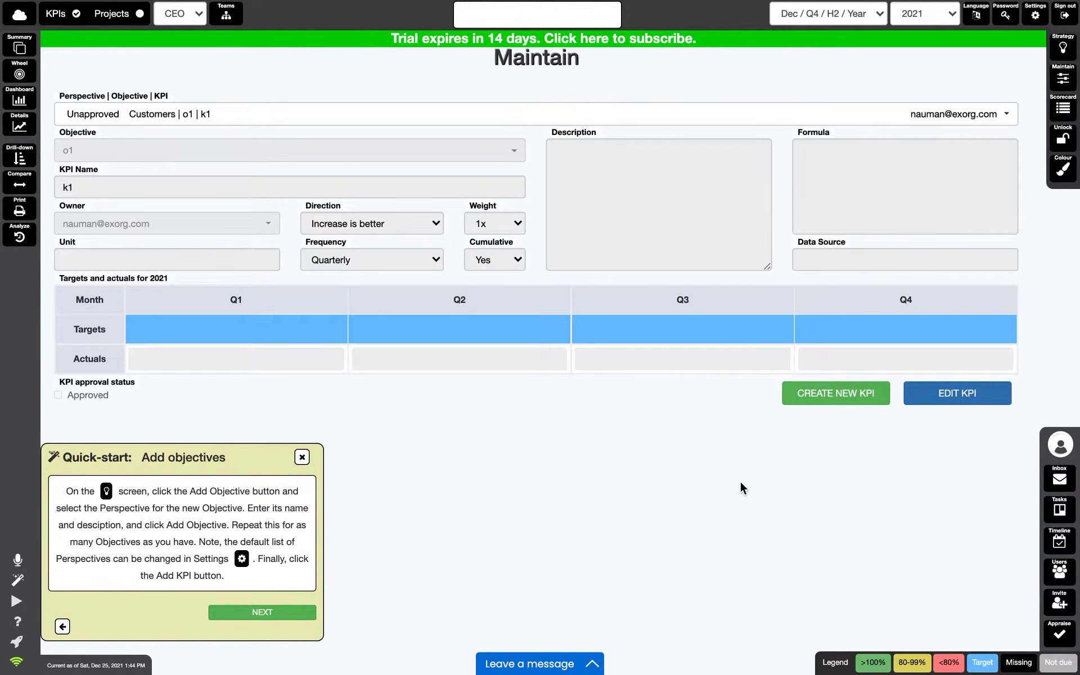
Add a row to the Quick KPI Setup table in the settings, with objective o2 and KPI name k2
click(1035, 23)
scroll(390, 291, down, 2)
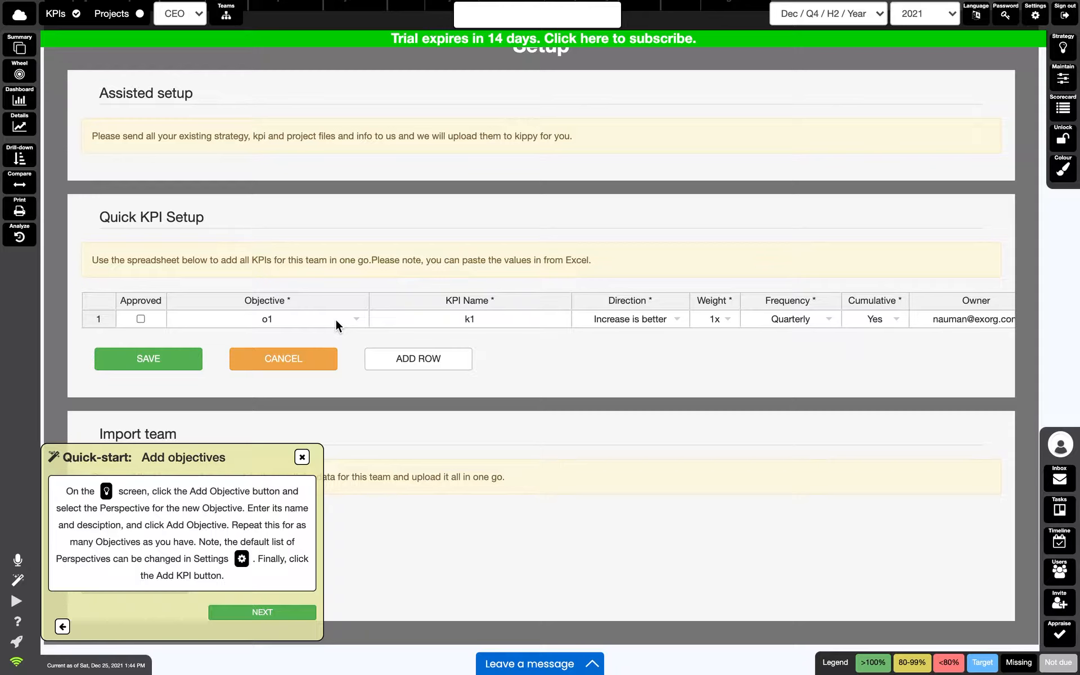
click(417, 360)
double_click(304, 337)
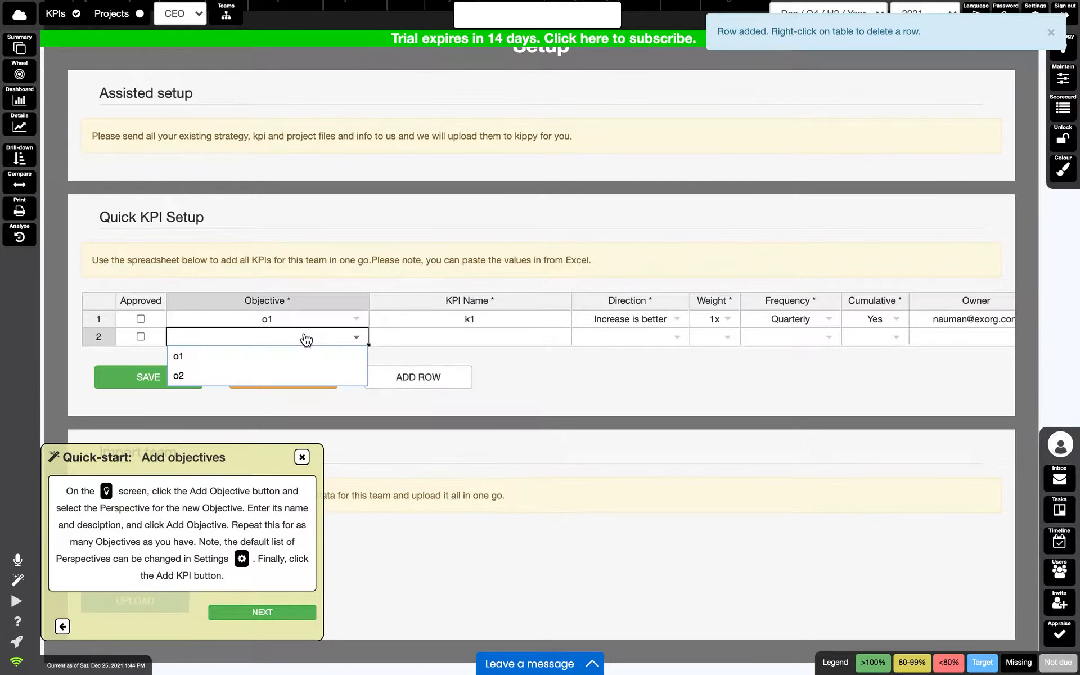
click(219, 377)
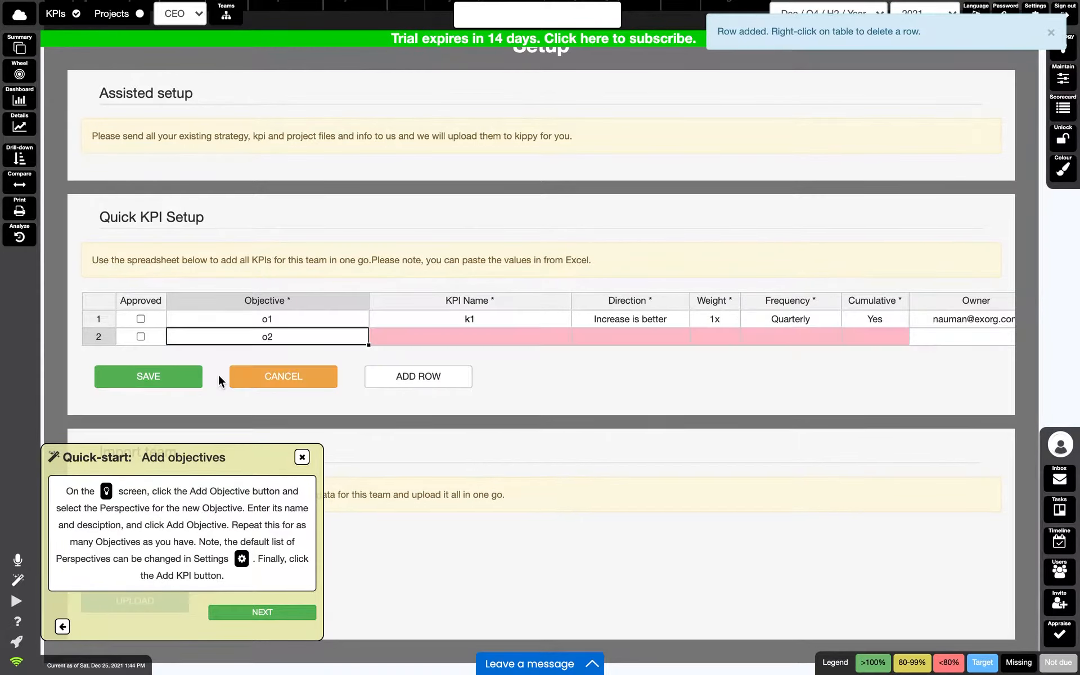
double_click(462, 339)
text(k2)
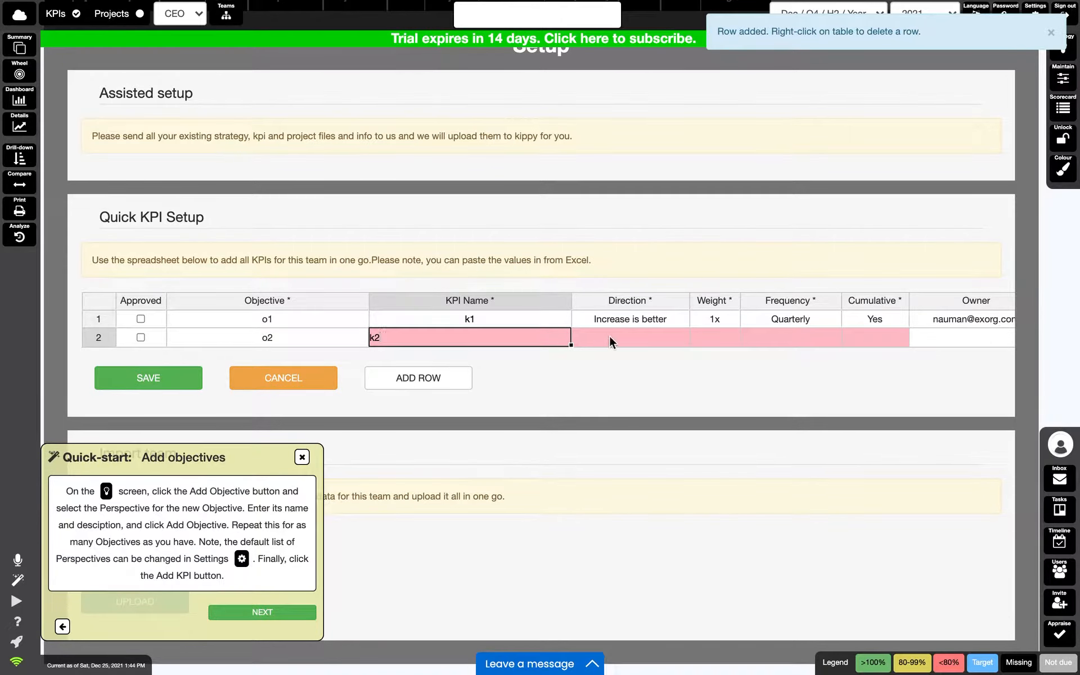
Set the k2 row's direction to Increase is better and its weight to 1x
click(627, 336)
click(627, 337)
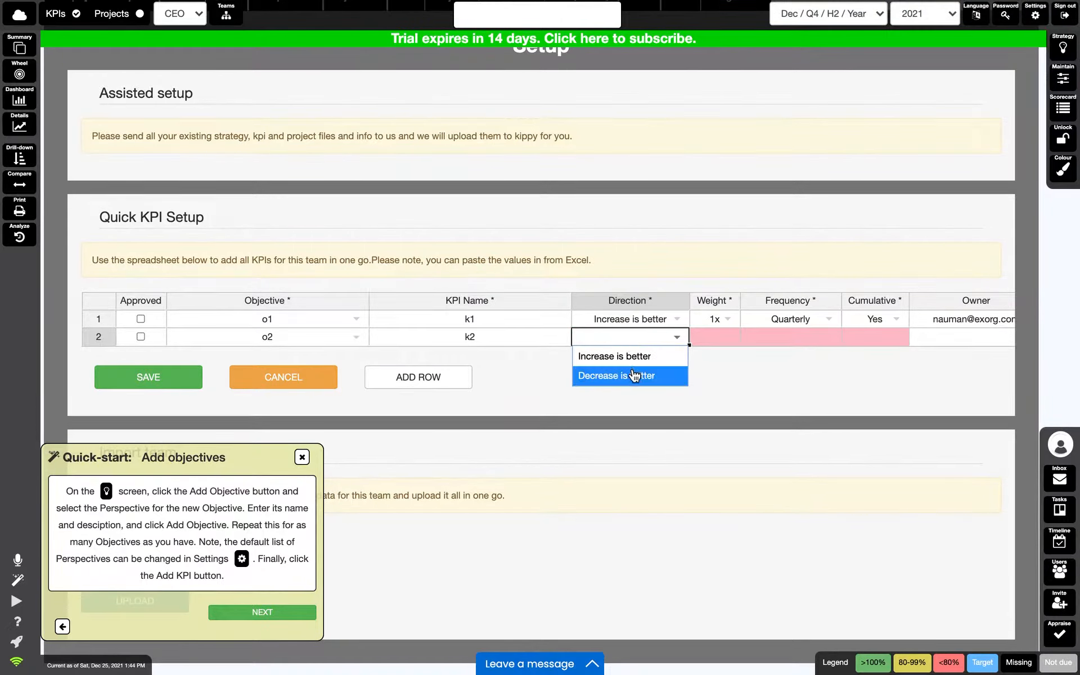
click(631, 356)
double_click(702, 343)
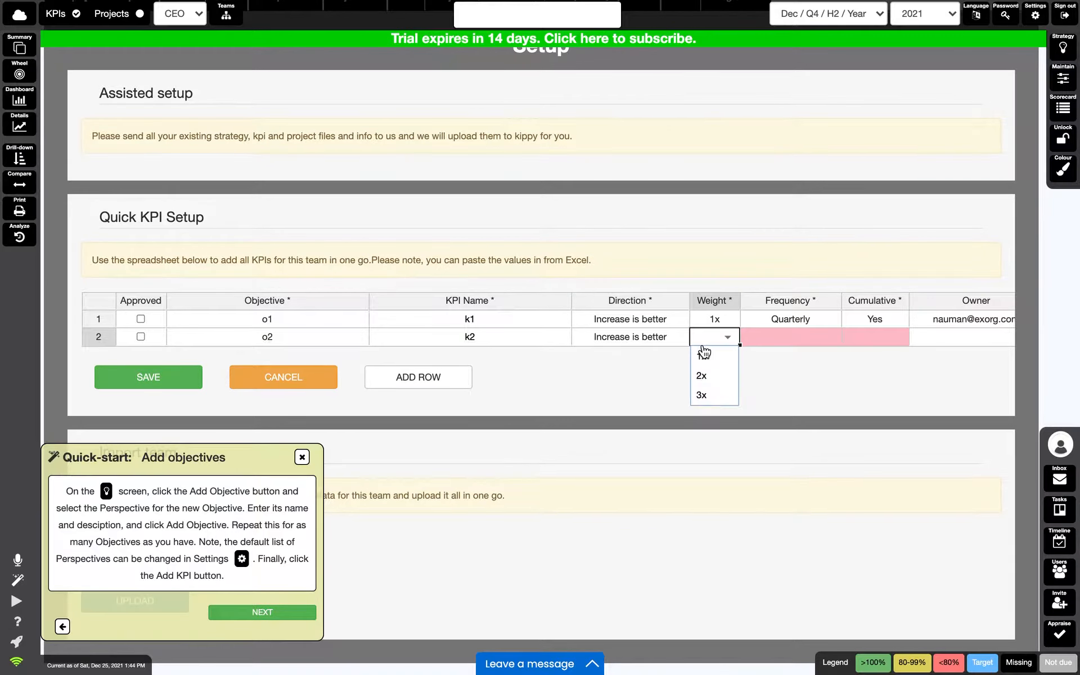
click(710, 355)
Set the k2 row's frequency to Quarterly and its cumulative option to Yes
click(788, 335)
click(788, 336)
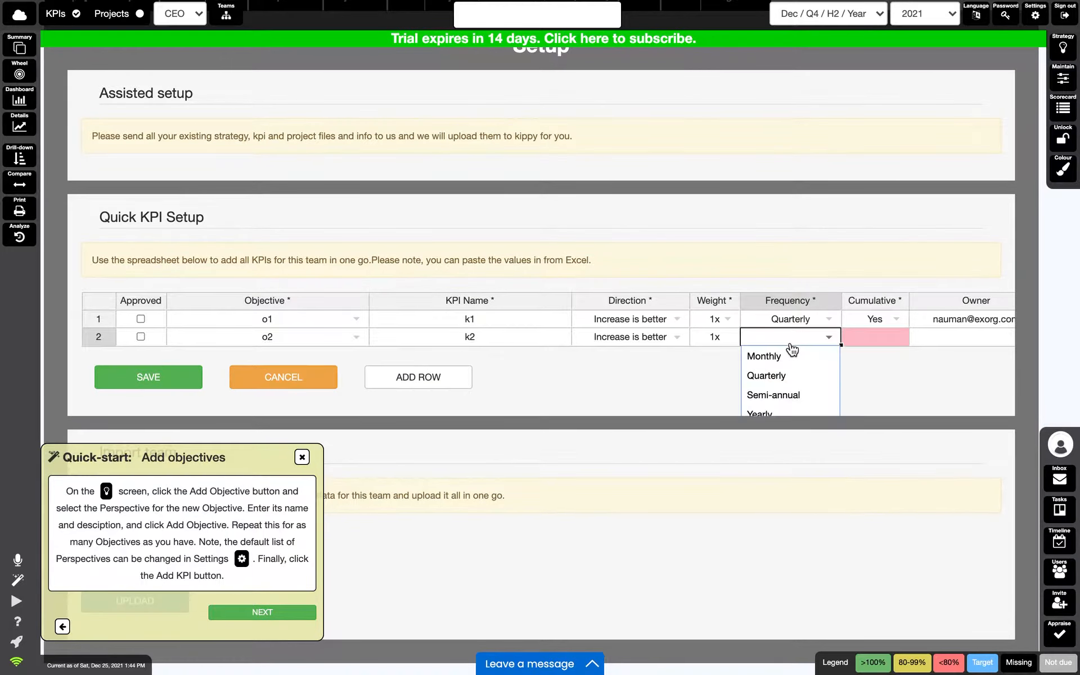
click(790, 372)
click(877, 337)
click(877, 336)
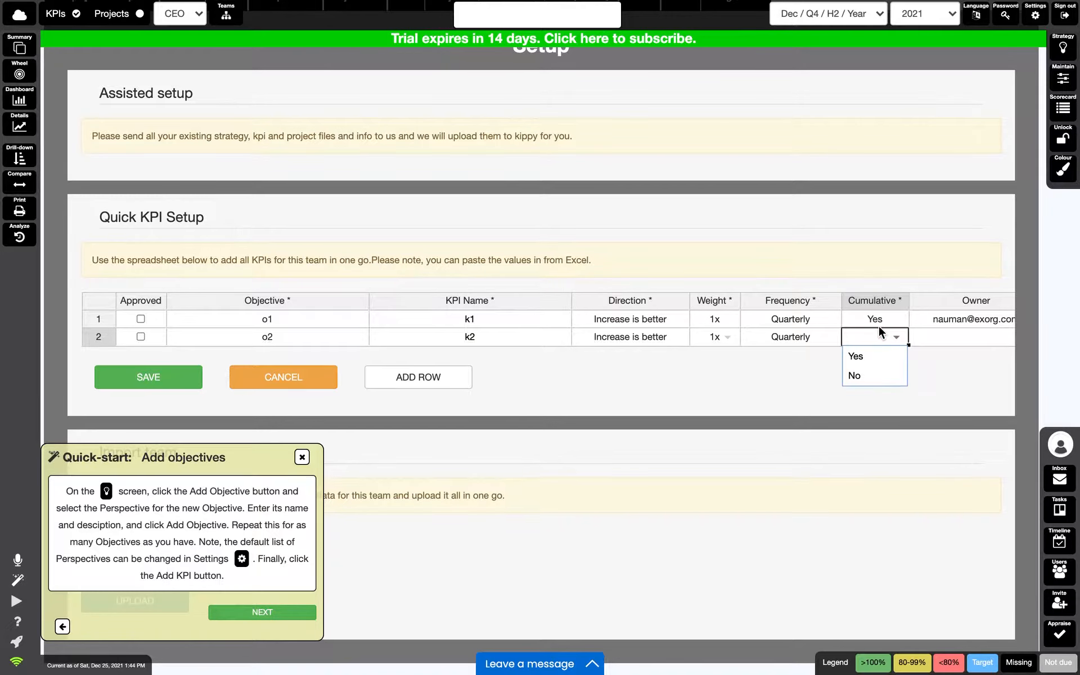
click(876, 356)
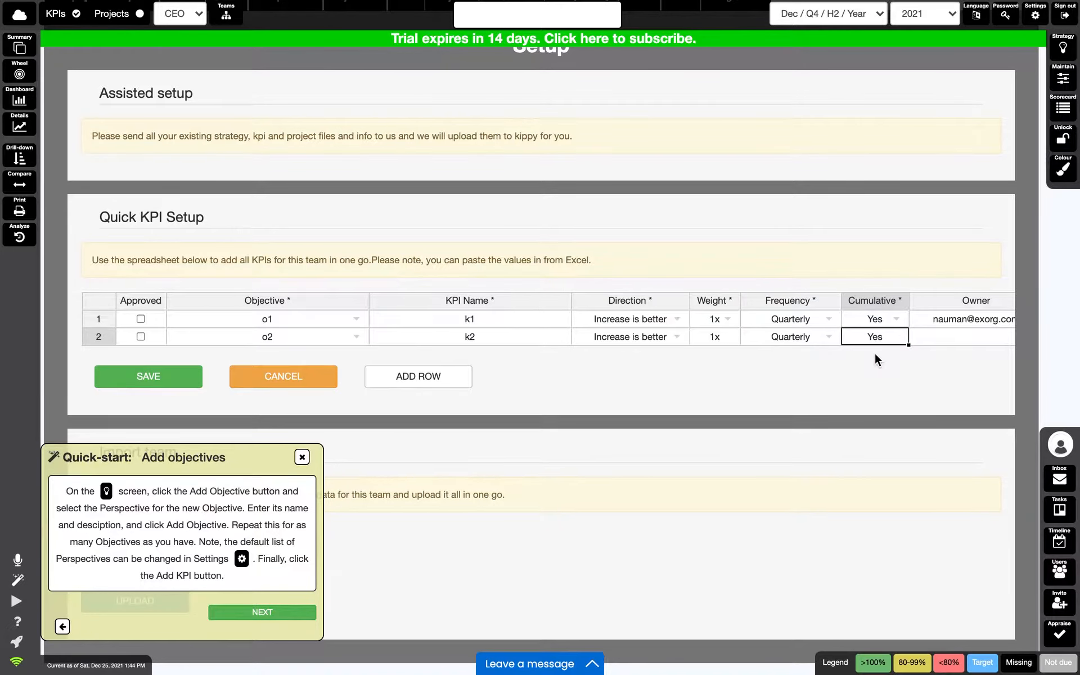
Save the Quick KPI Setup table and reopen it in the settings to check the KPI rows
click(135, 371)
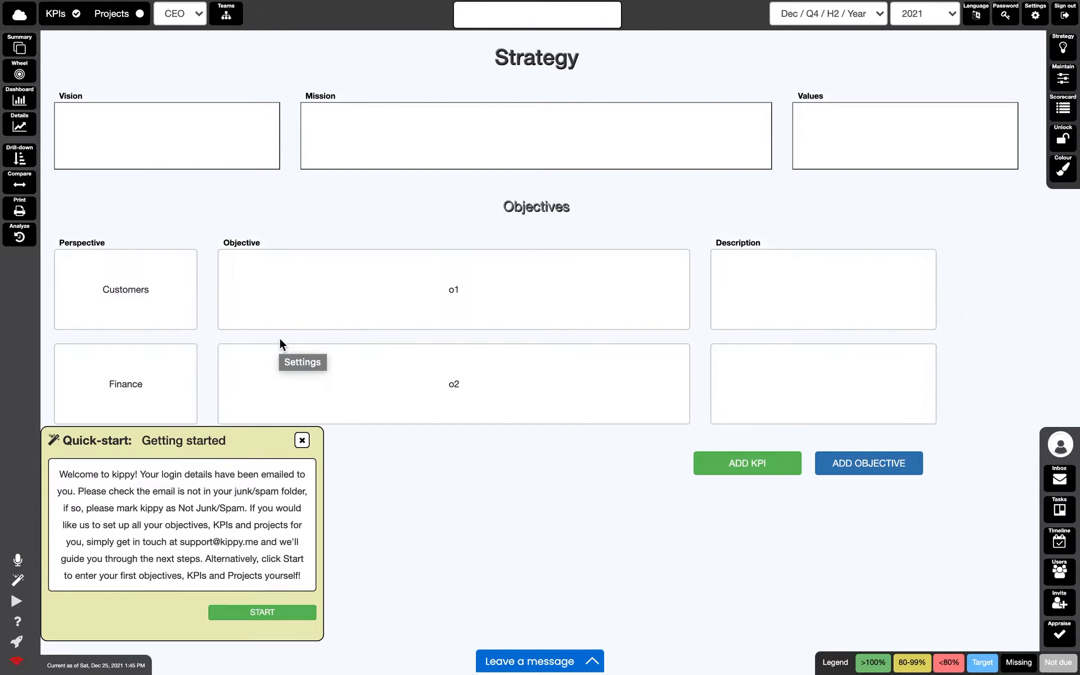
click(1036, 14)
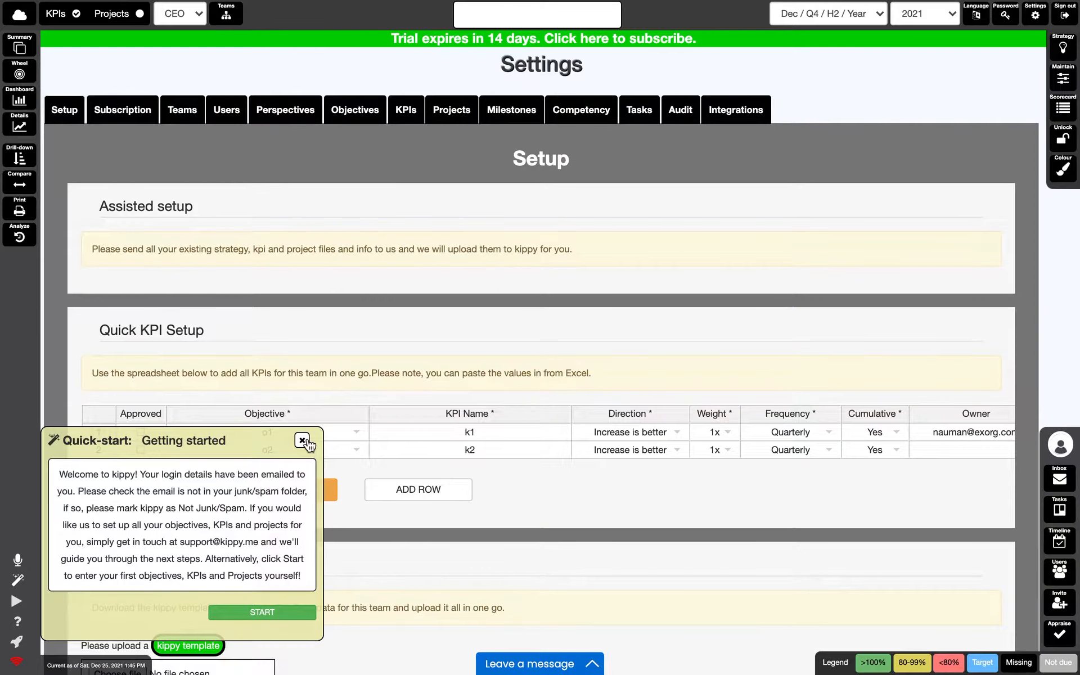
scroll(315, 359, down, 3)
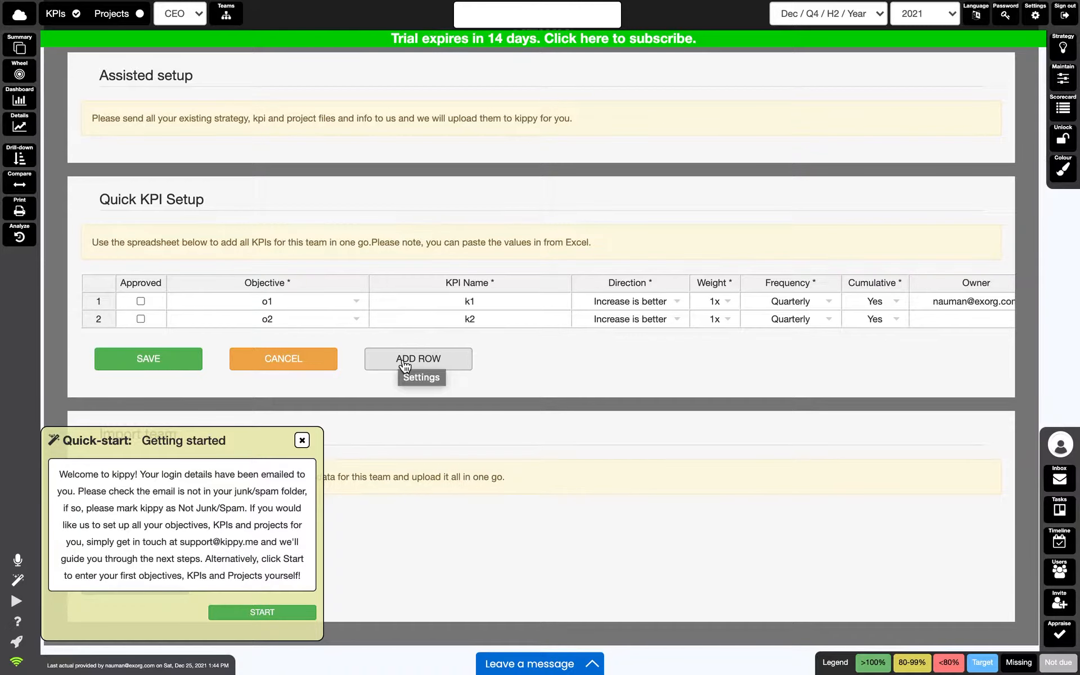
Export the Quick KPI Setup table as a spreadsheet file and open the downloaded file in Excel
click(403, 305)
right_click(402, 305)
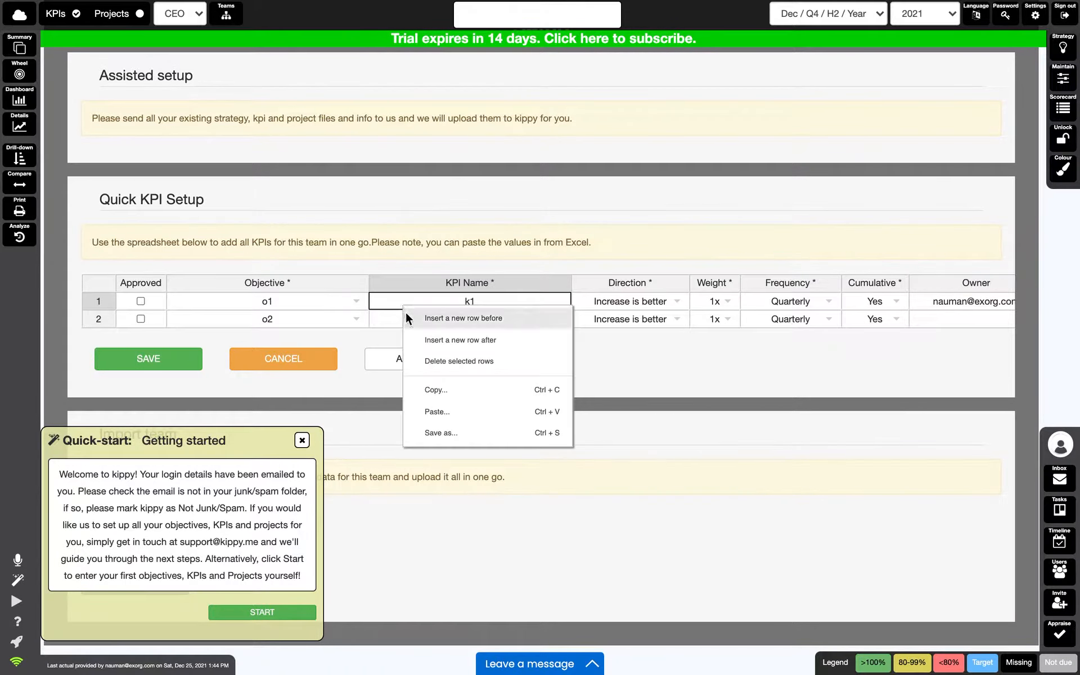
click(450, 434)
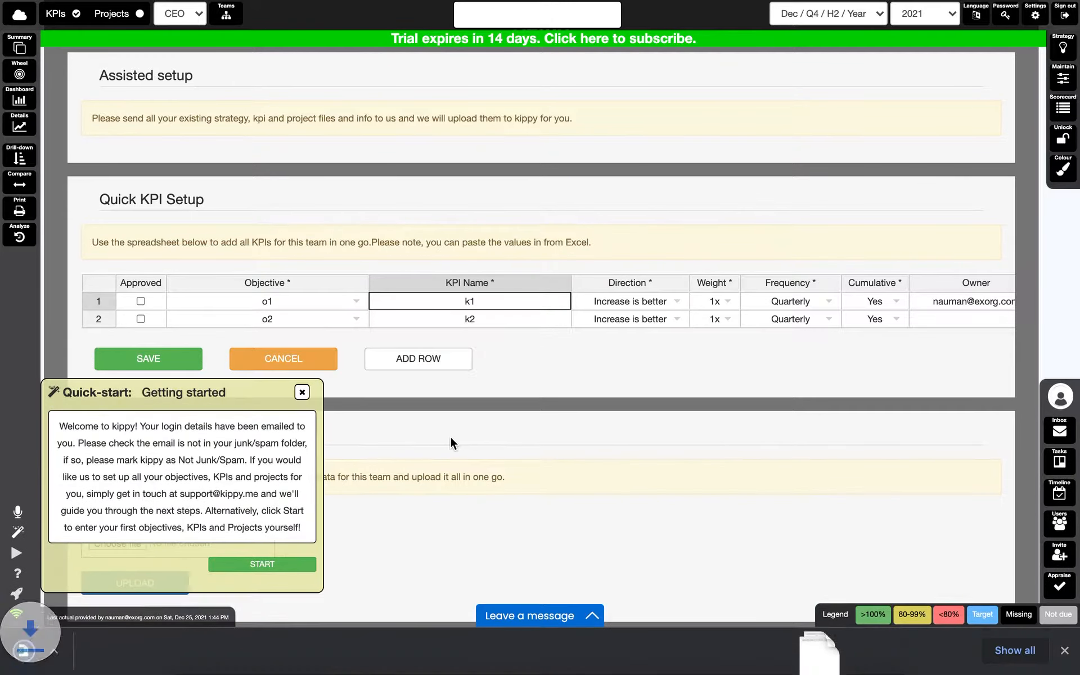
click(112, 658)
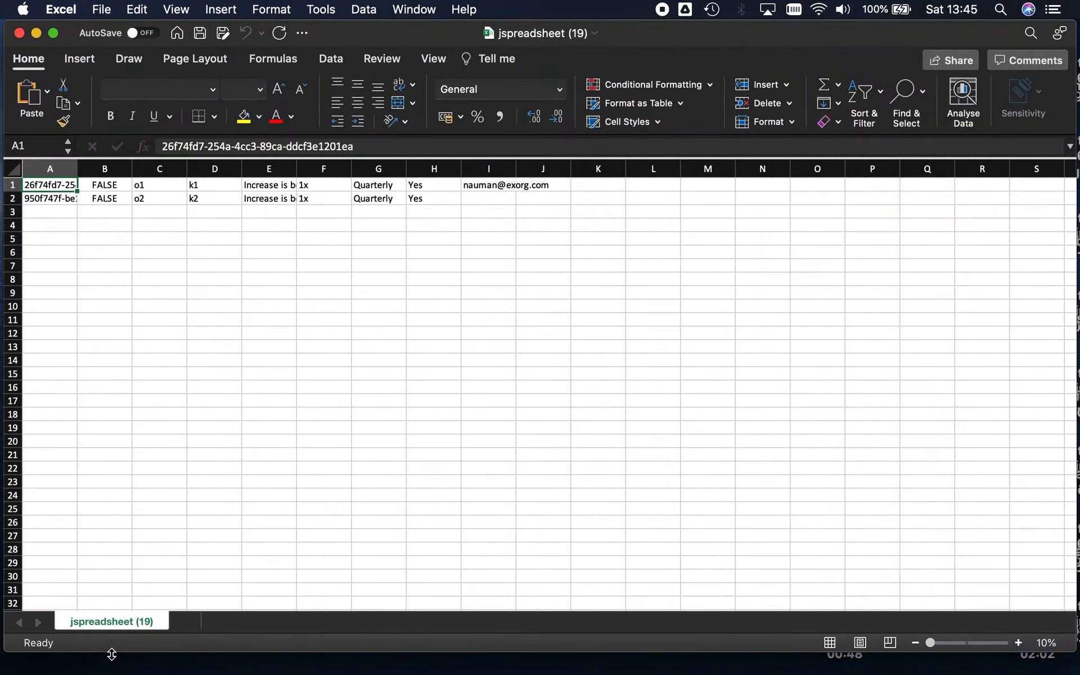
Copy the k2 row's values from the FALSE cell through Yes into rows 3 and 4, starting at column B
key(Down)
key(Right)
key(super+shift+Right)
key(super+c)
key(Down)
key(super+v)
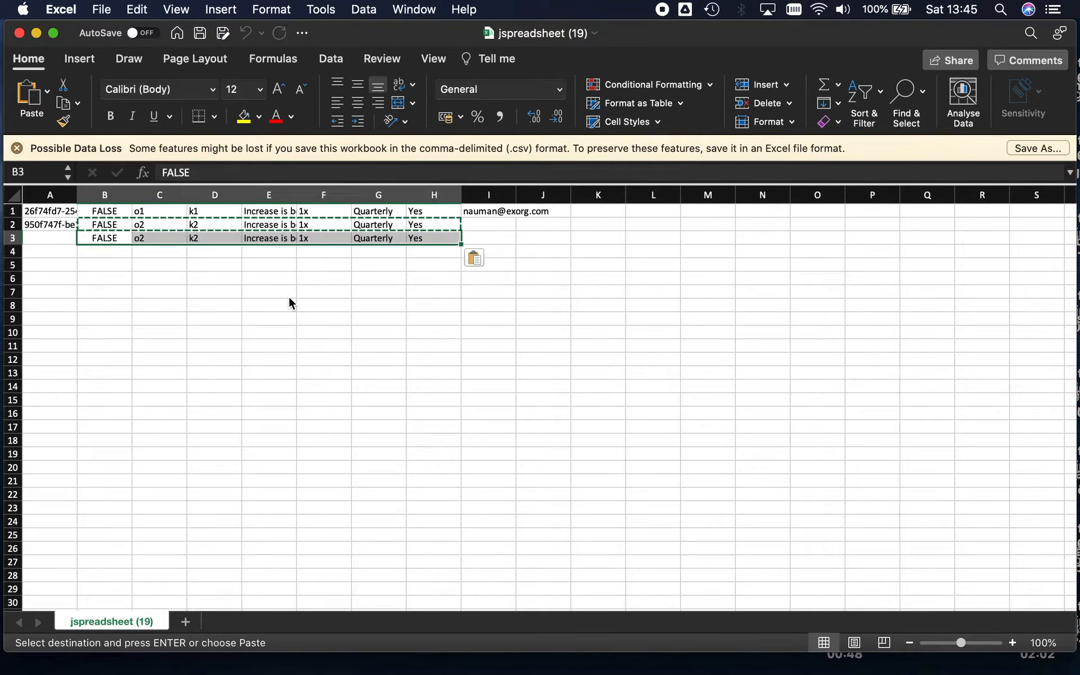
key(Down)
key(super+v)
Rename the KPI in row 3 as k3 and the KPI in row 4 as k4
key(Right)
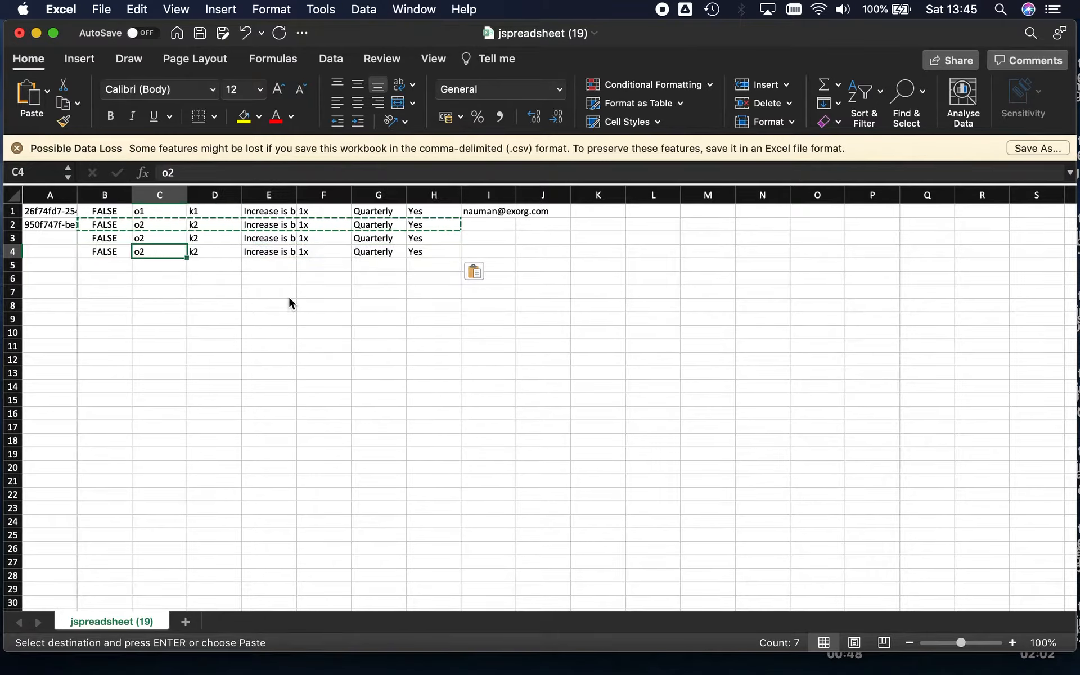
key(Right)
key(Up)
text(k2)
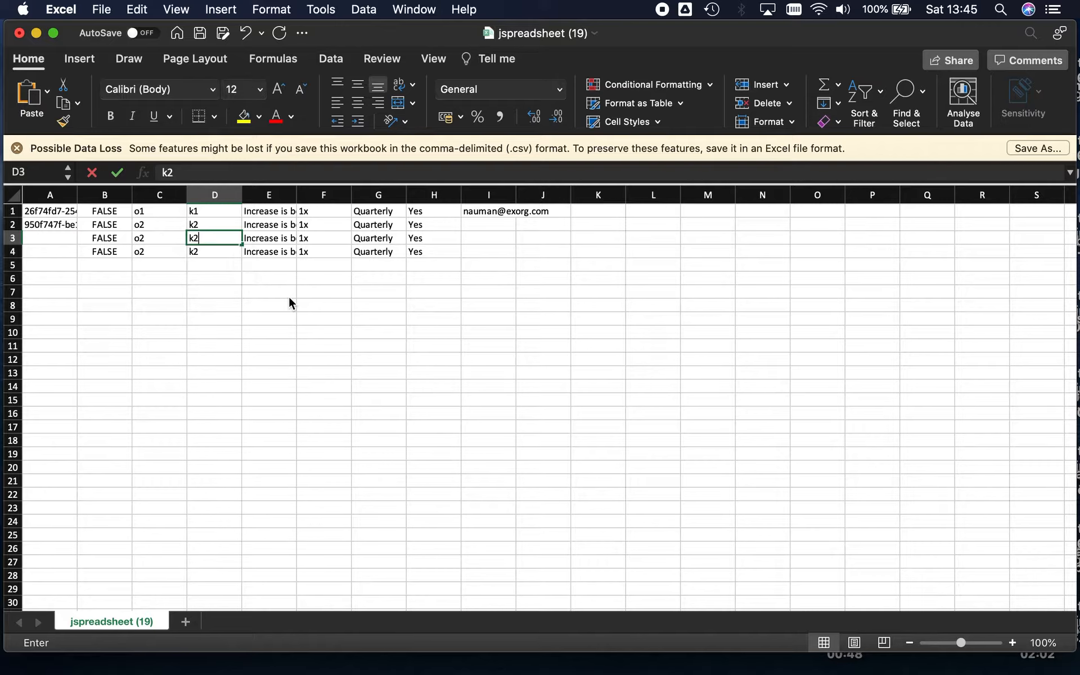
key(BackSpace)
text(3)
key(Return)
text(k4)
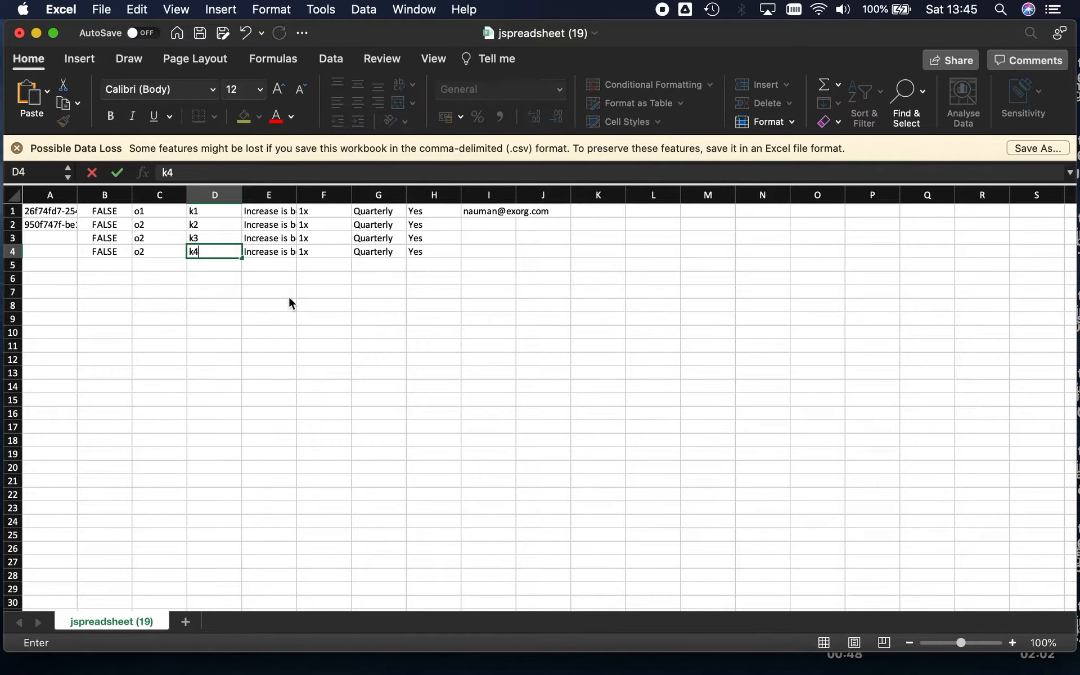
key(Return)
Copy the k3 and k4 rows, cells B3 to H4
key(Up)
key(Up)
key(Left)
key(Left)
key(shift+Down)
key(shift+Down)
key(shift+Up)
key(shift+Right)
key(shift+Right)
key(shift+Right)
key(shift+Right)
key(shift+Right)
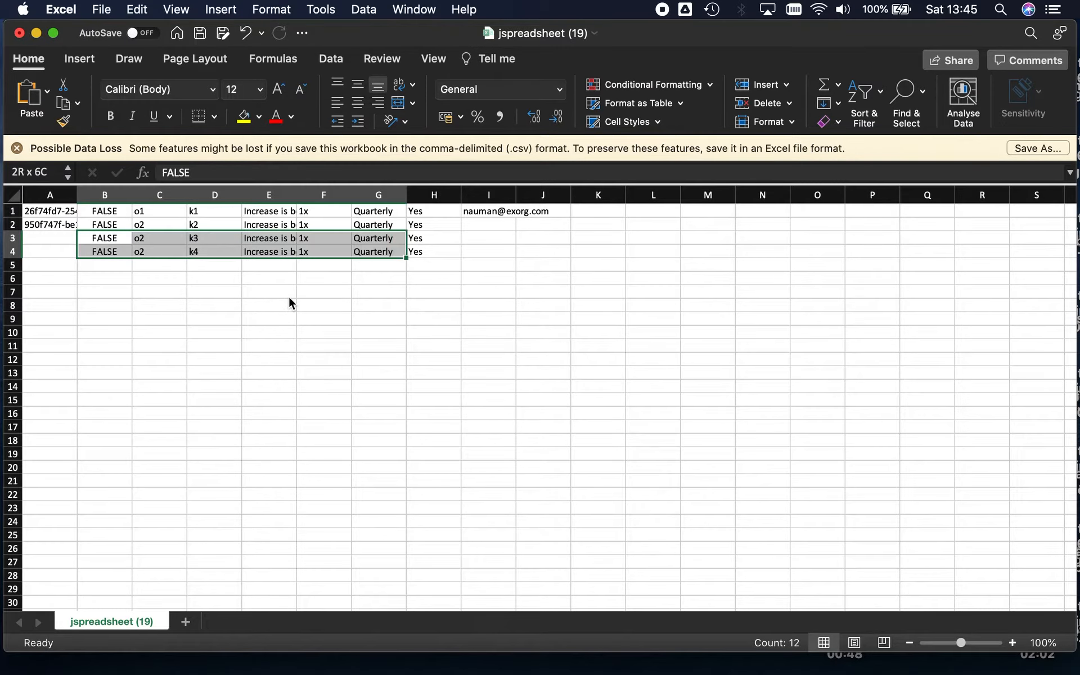
key(shift+Right)
key(super+c)
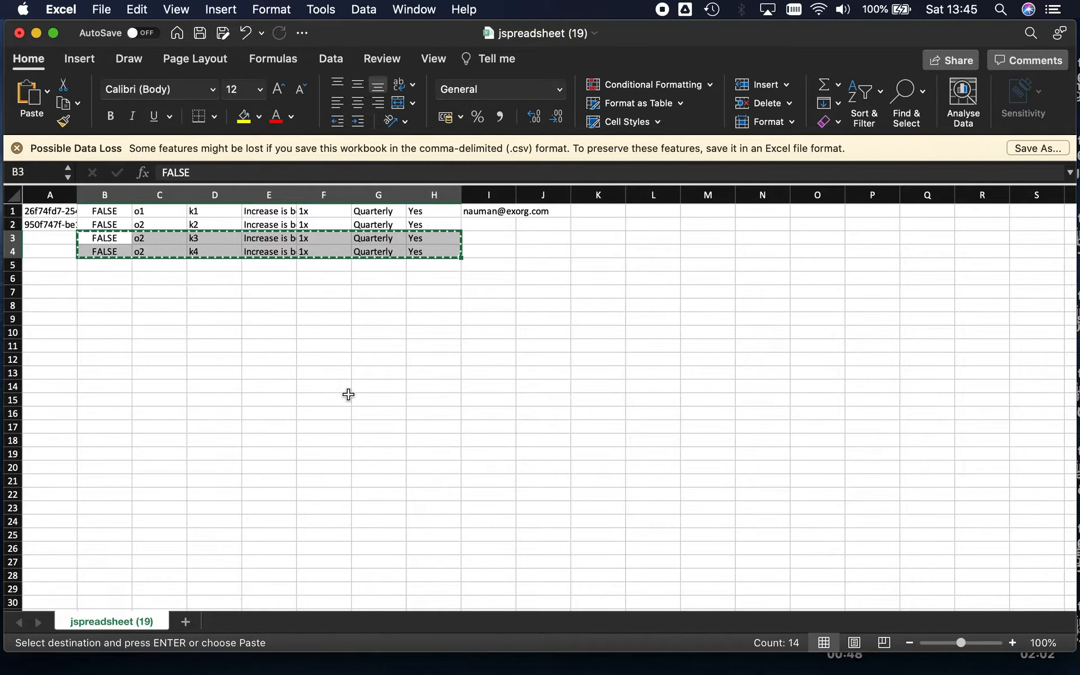
Switch to kippy, paste the copied rows into a new row of the Quick KPI Setup table and save it
key(super+Tab)
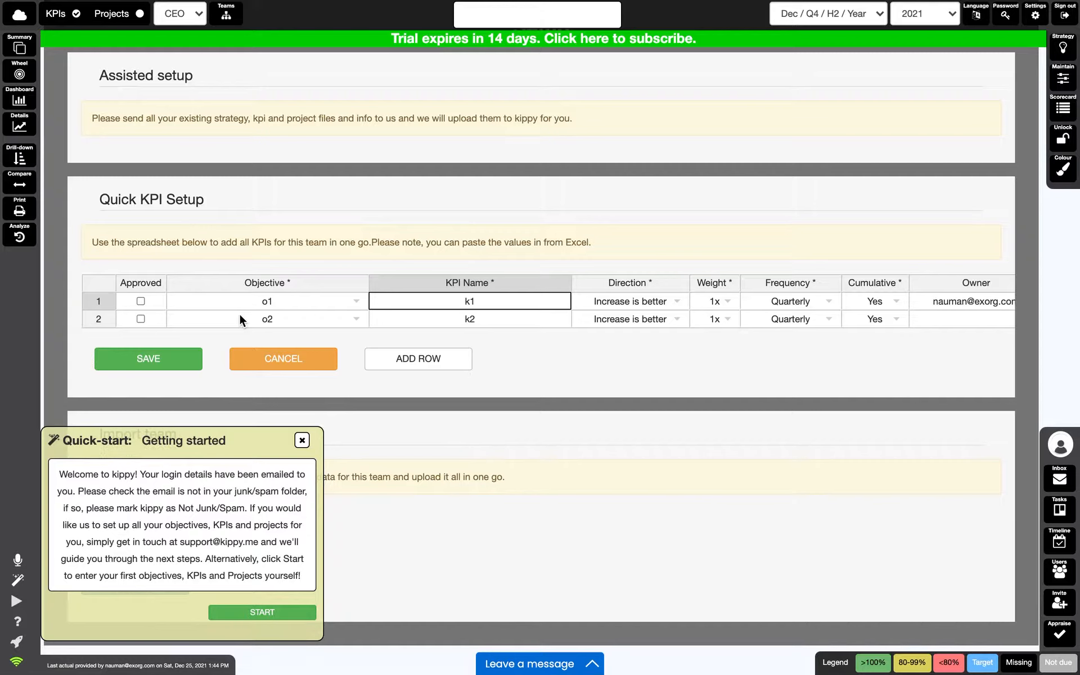
click(419, 358)
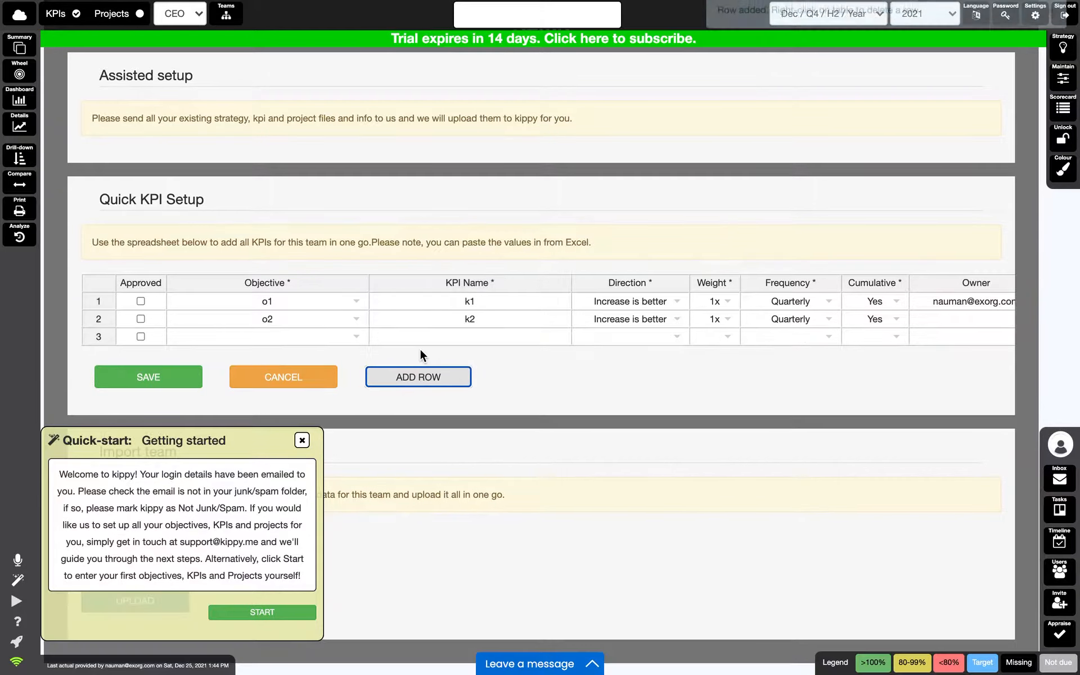
click(155, 337)
right_click(156, 336)
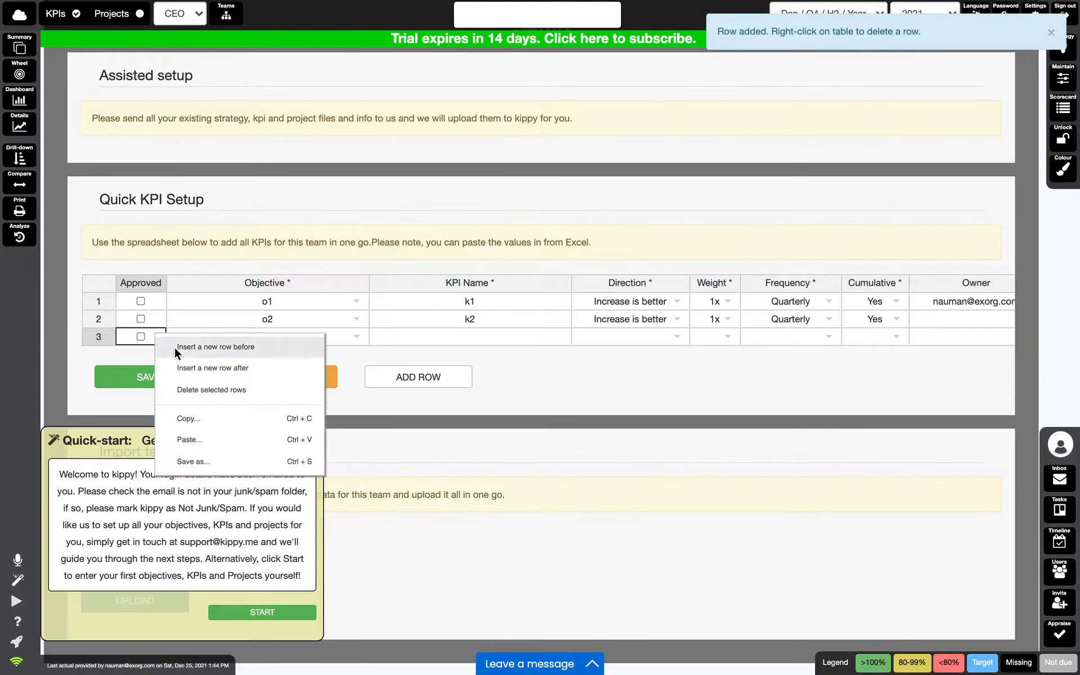
click(228, 430)
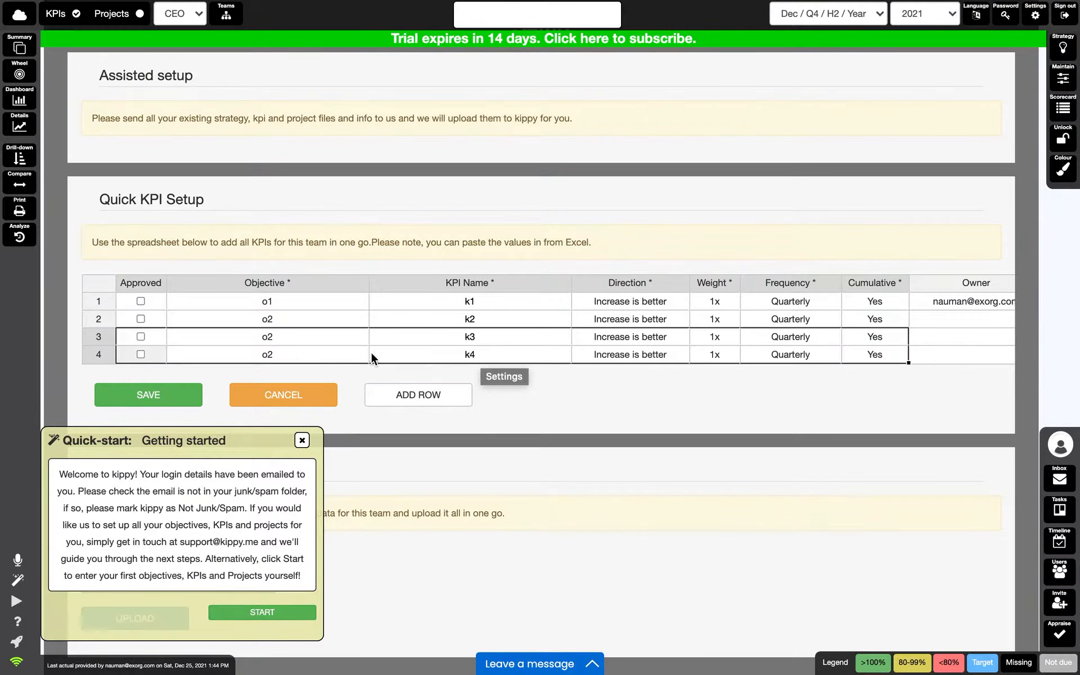
click(166, 395)
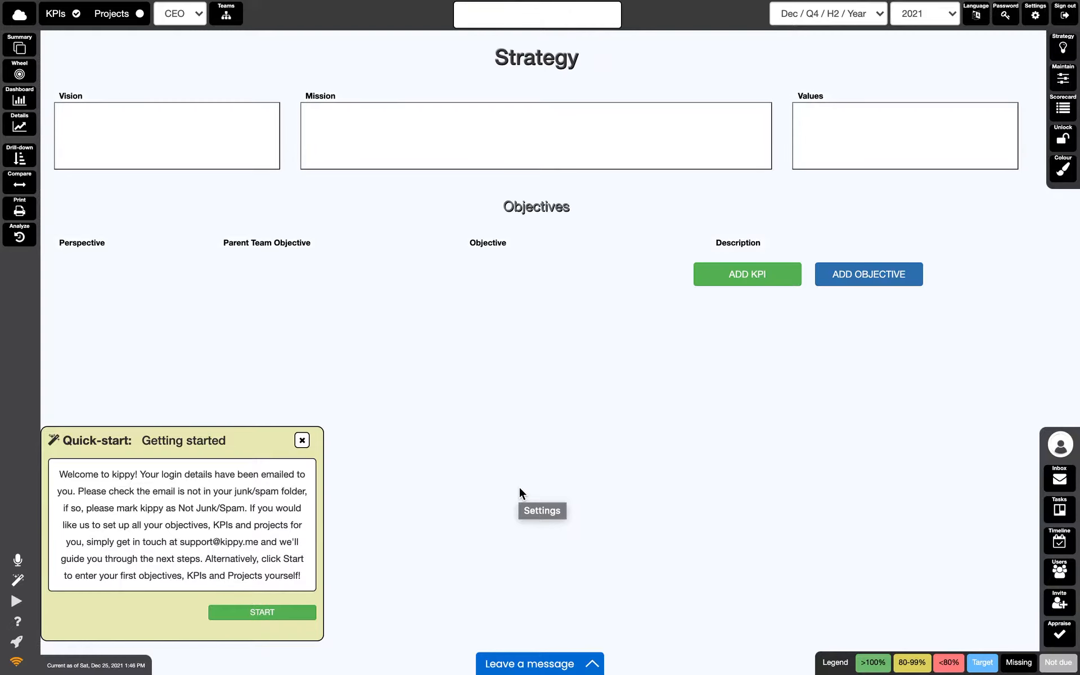
Start the quick-start guide and advance it to the Set KPI Owner page
click(286, 615)
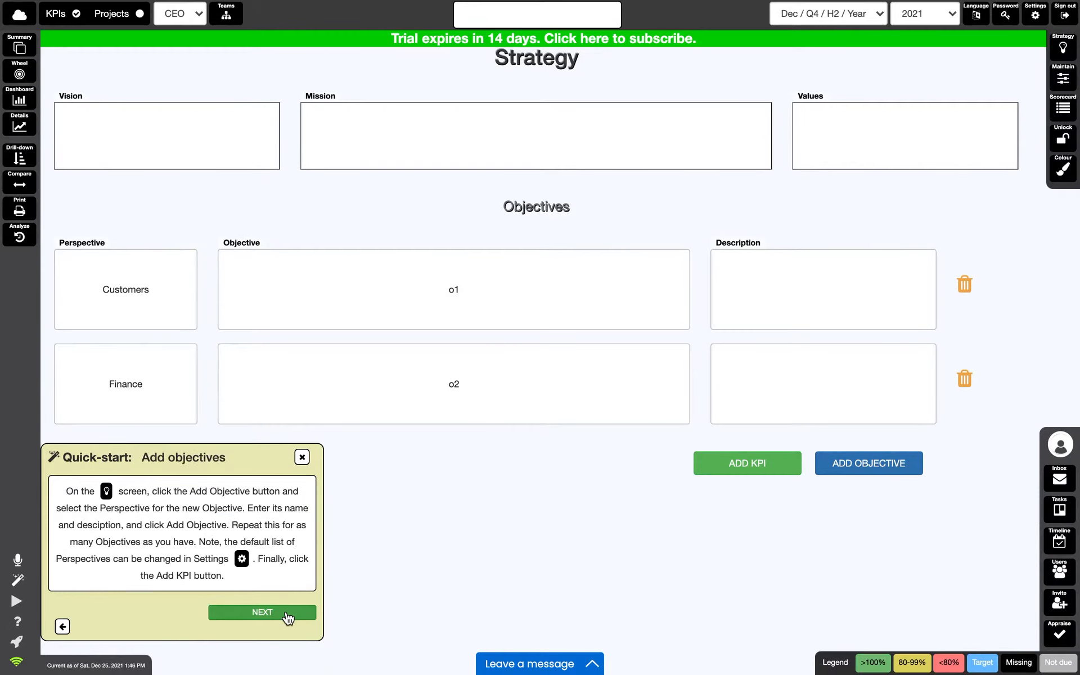
click(287, 615)
click(287, 615)
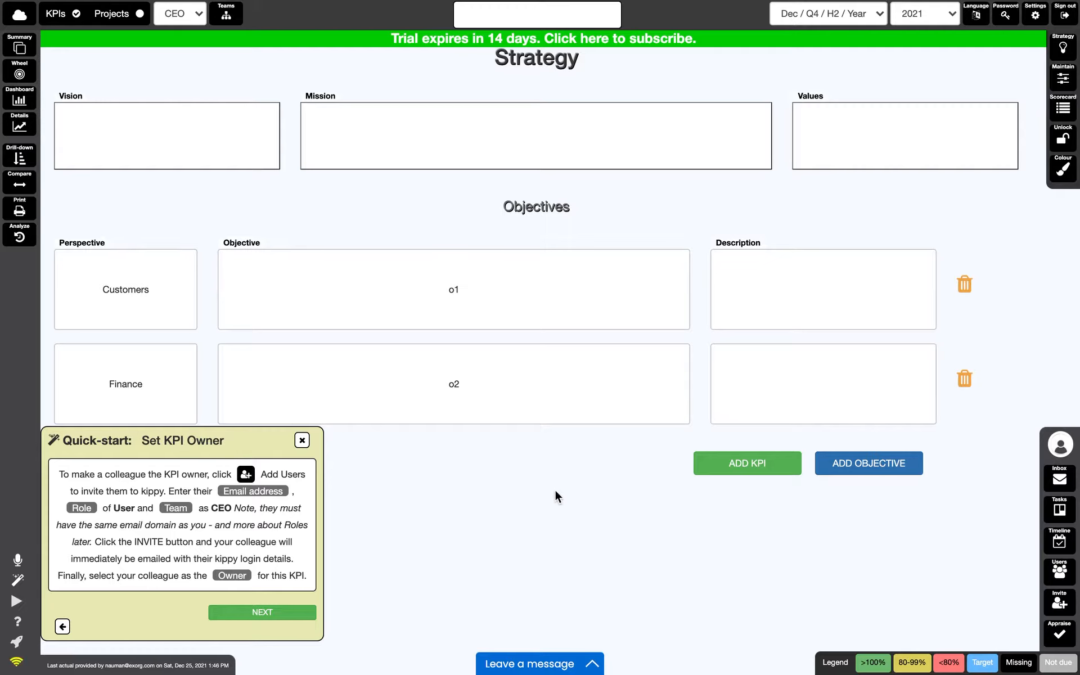
Open the Finance | o2 | k2 KPI for editing on the Maintain screen and check its list of possible owners
click(1064, 80)
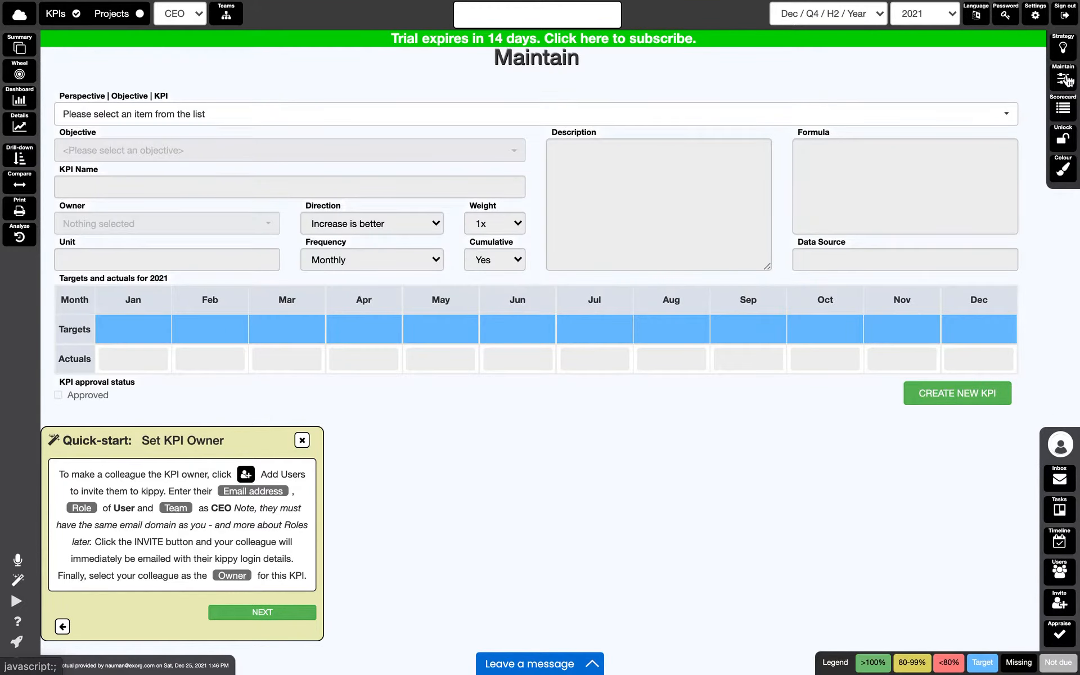
click(307, 120)
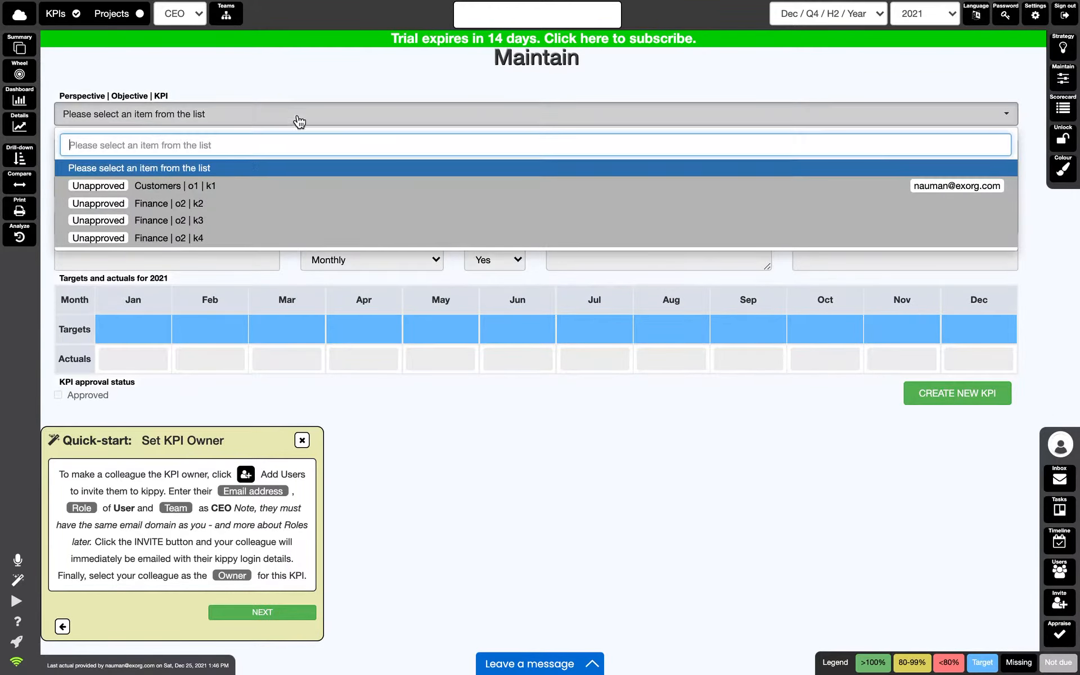
click(204, 207)
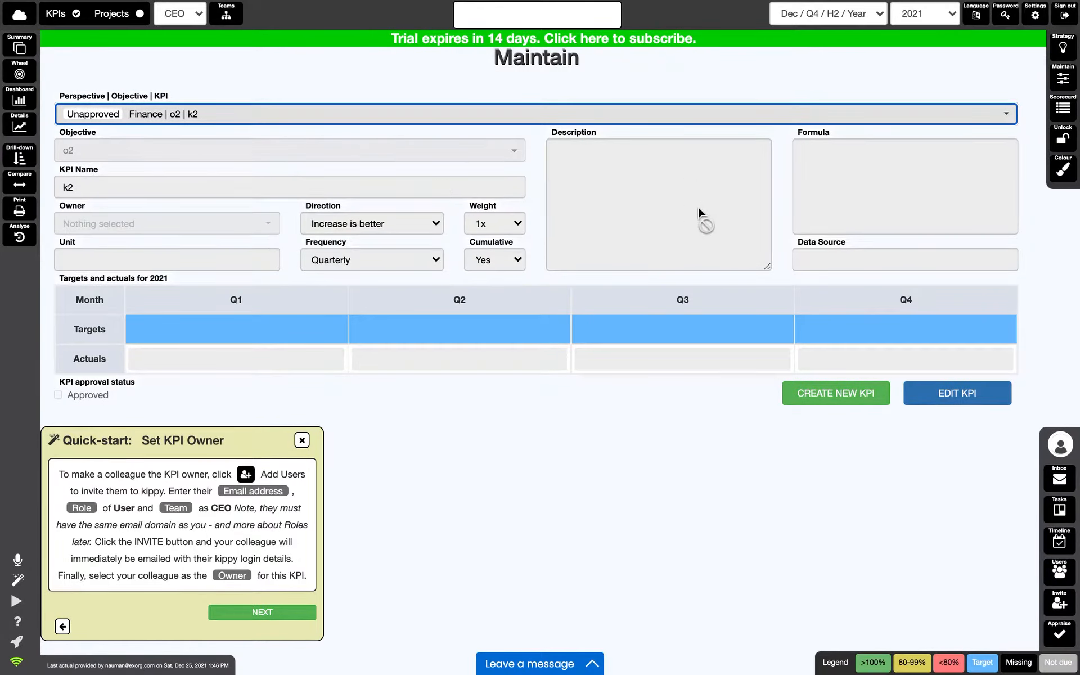
click(966, 394)
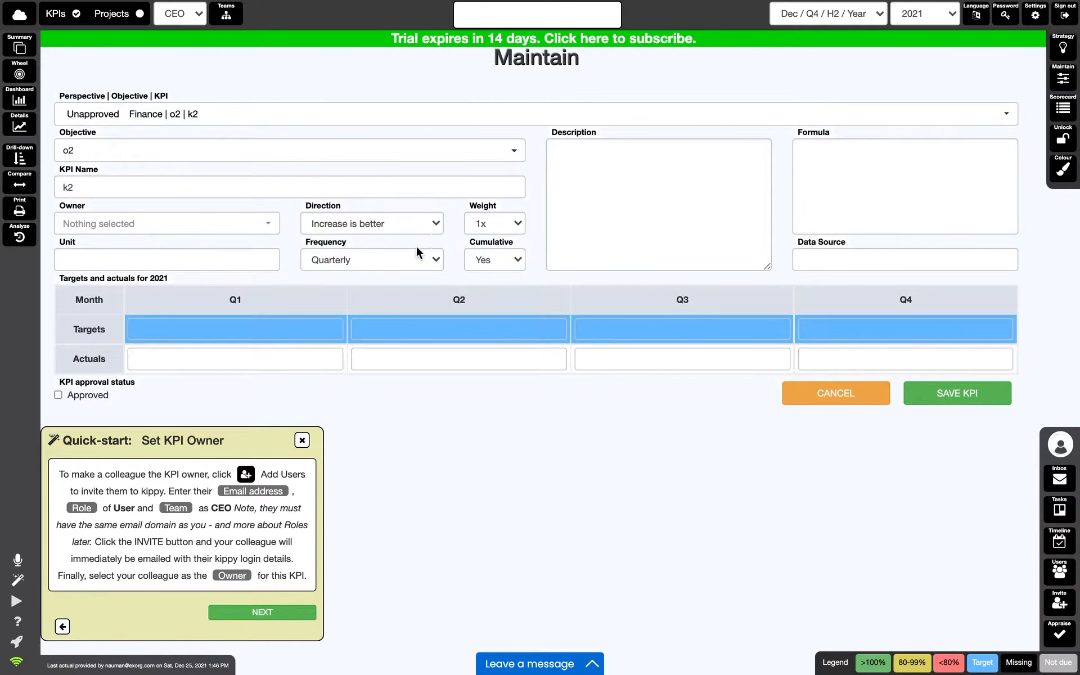
click(201, 227)
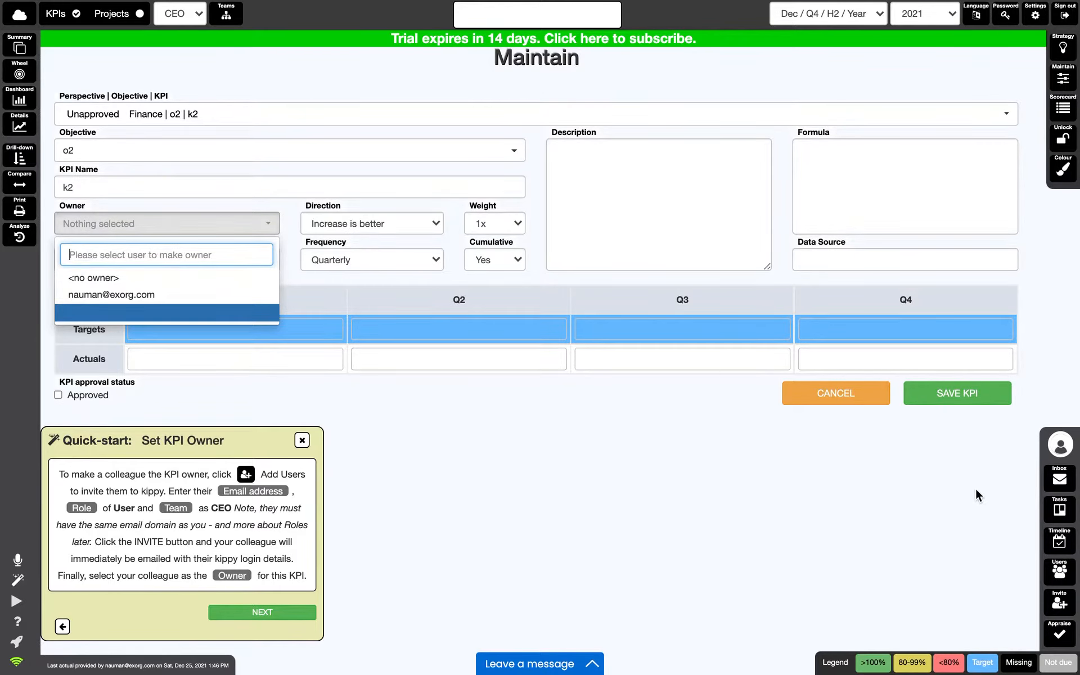
click(1062, 608)
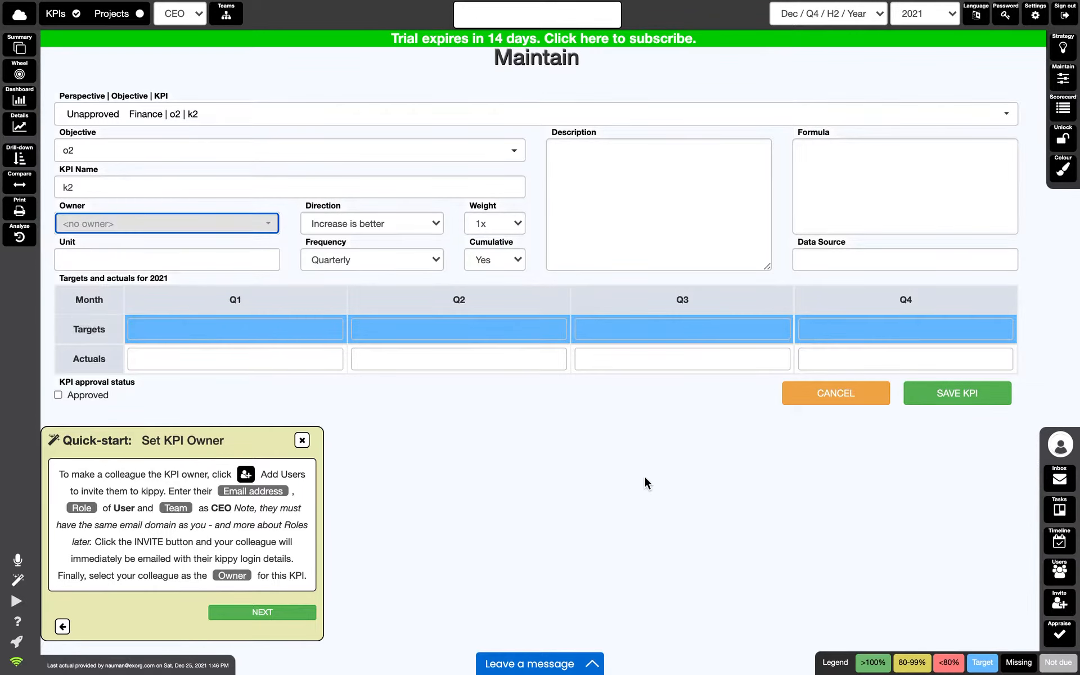
Invite a colleague by email address with the Admin role in the CEO team, and close the invitation form
click(1063, 607)
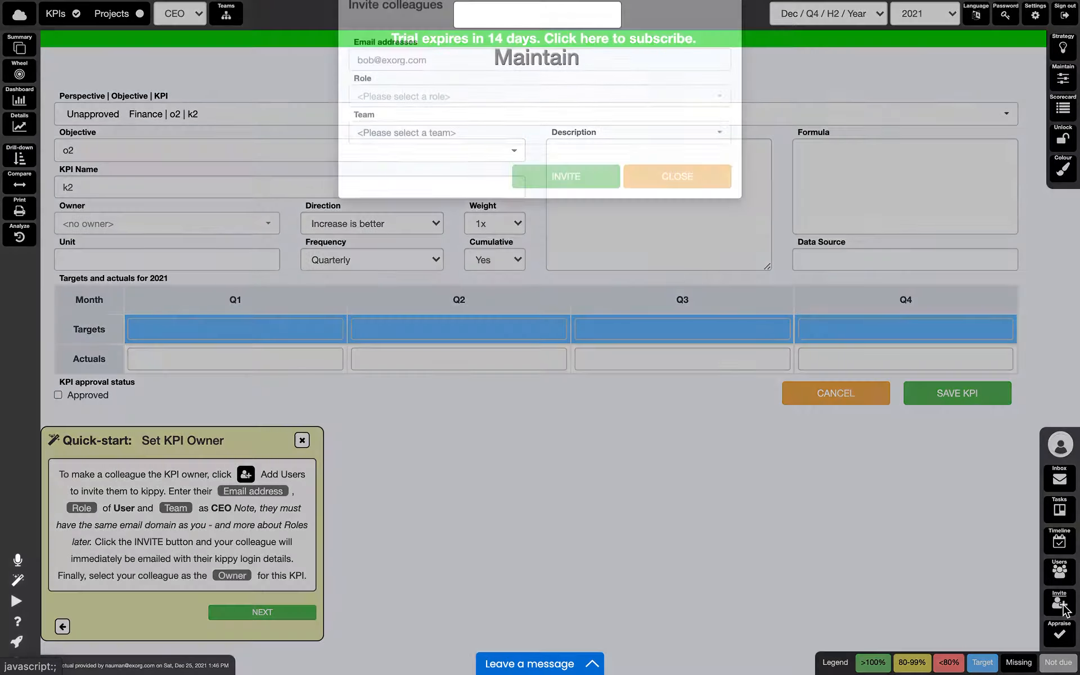
click(451, 88)
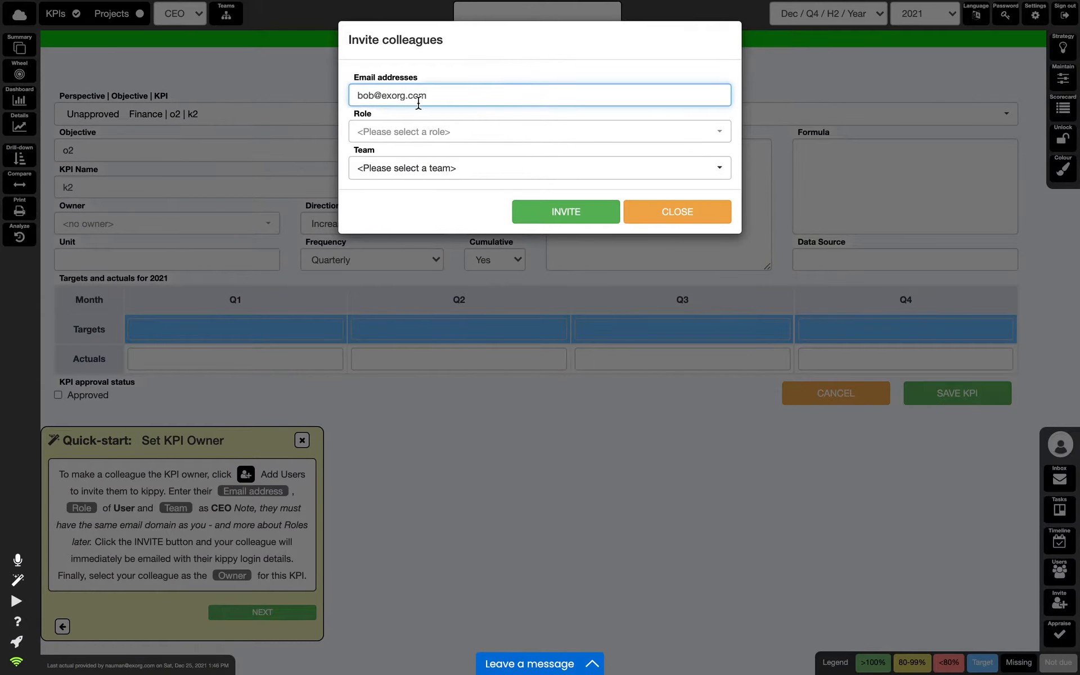
click(475, 132)
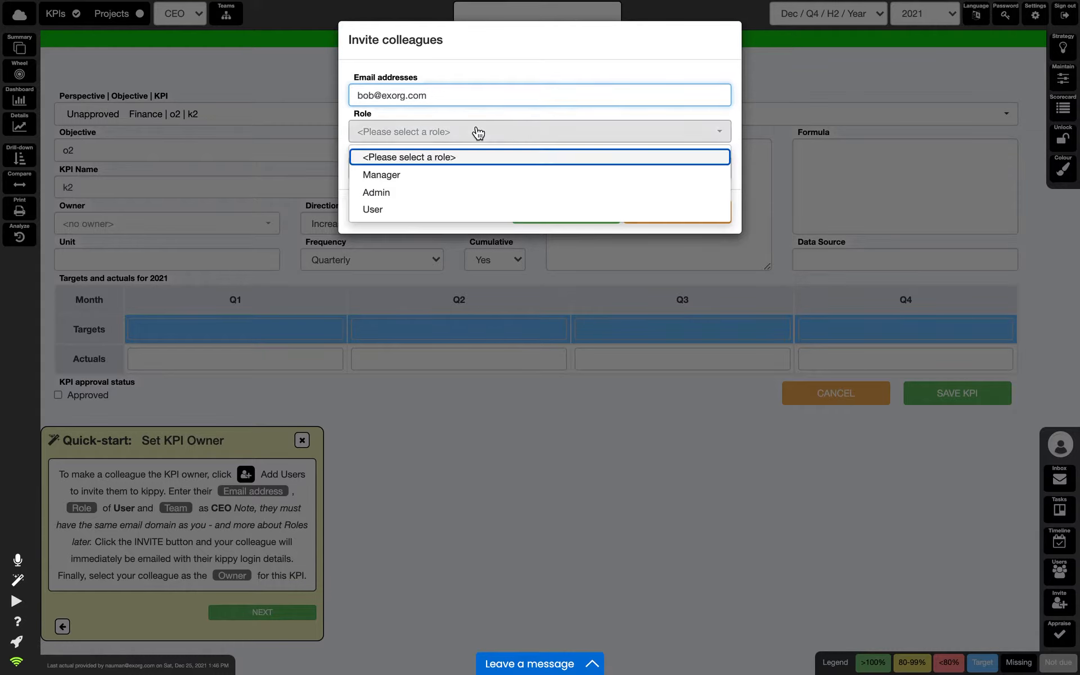
click(448, 194)
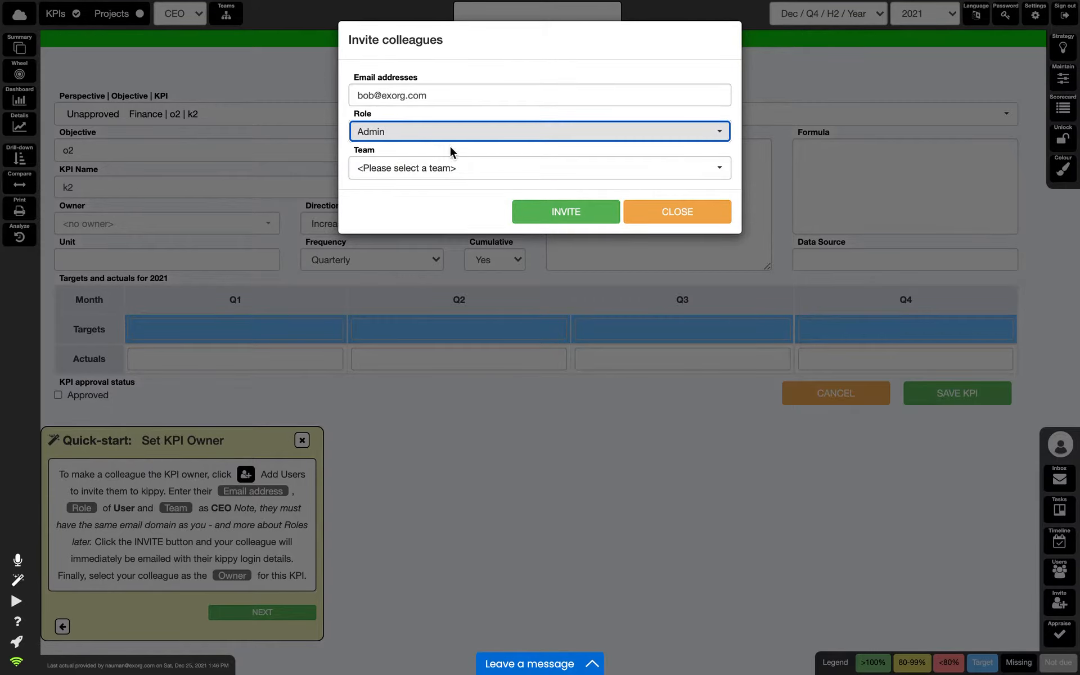
click(456, 177)
click(422, 211)
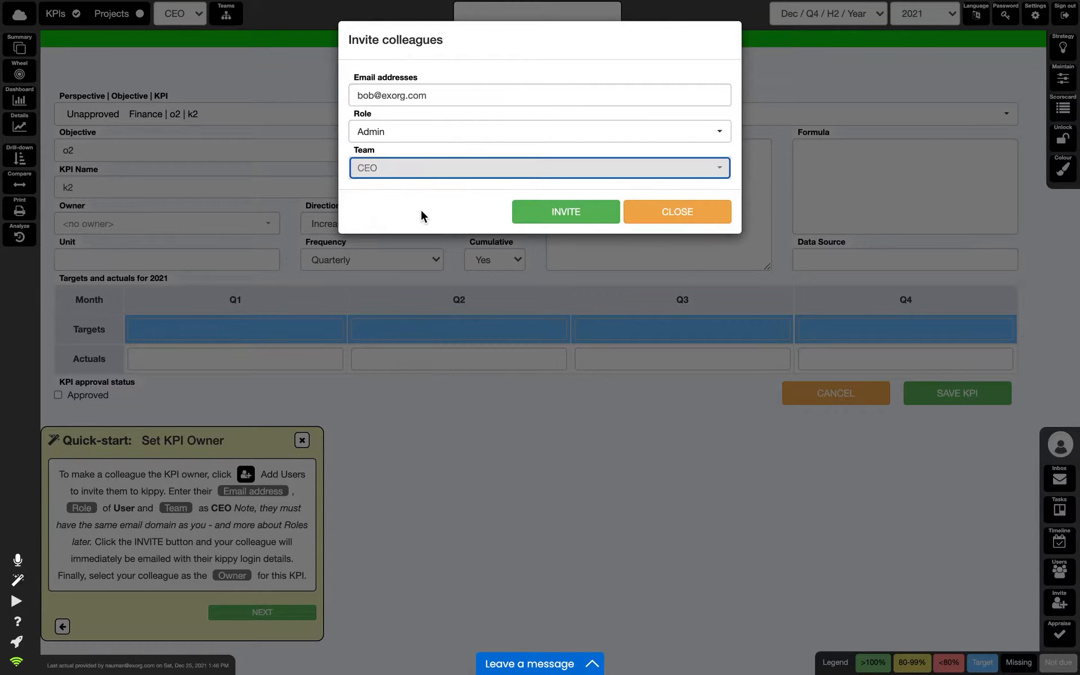
click(575, 215)
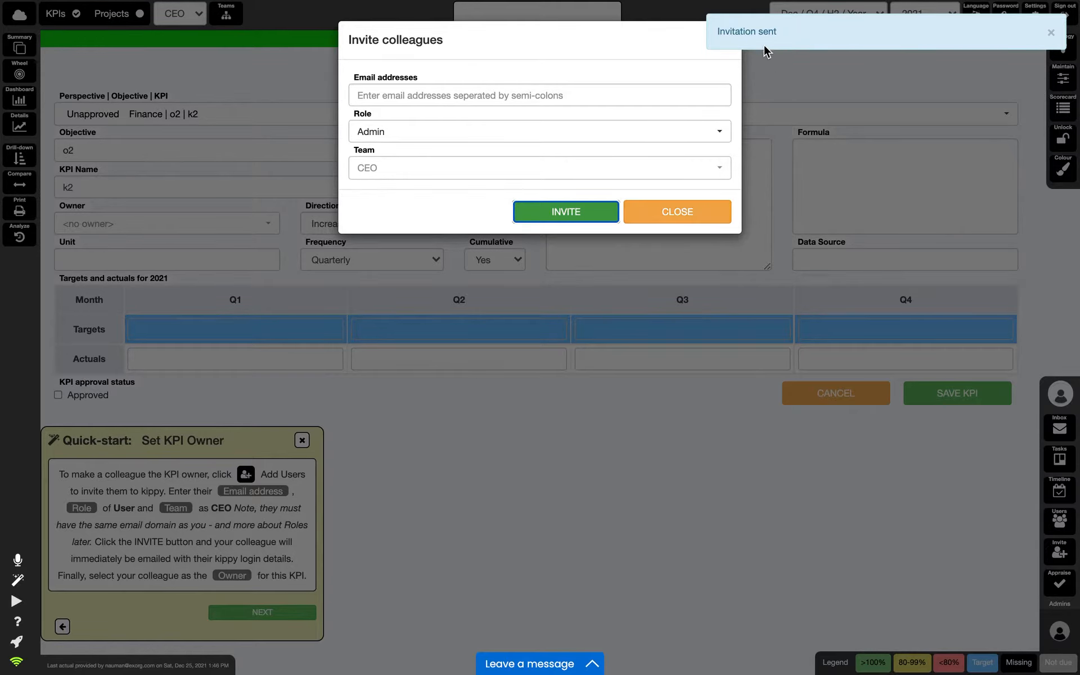
click(680, 220)
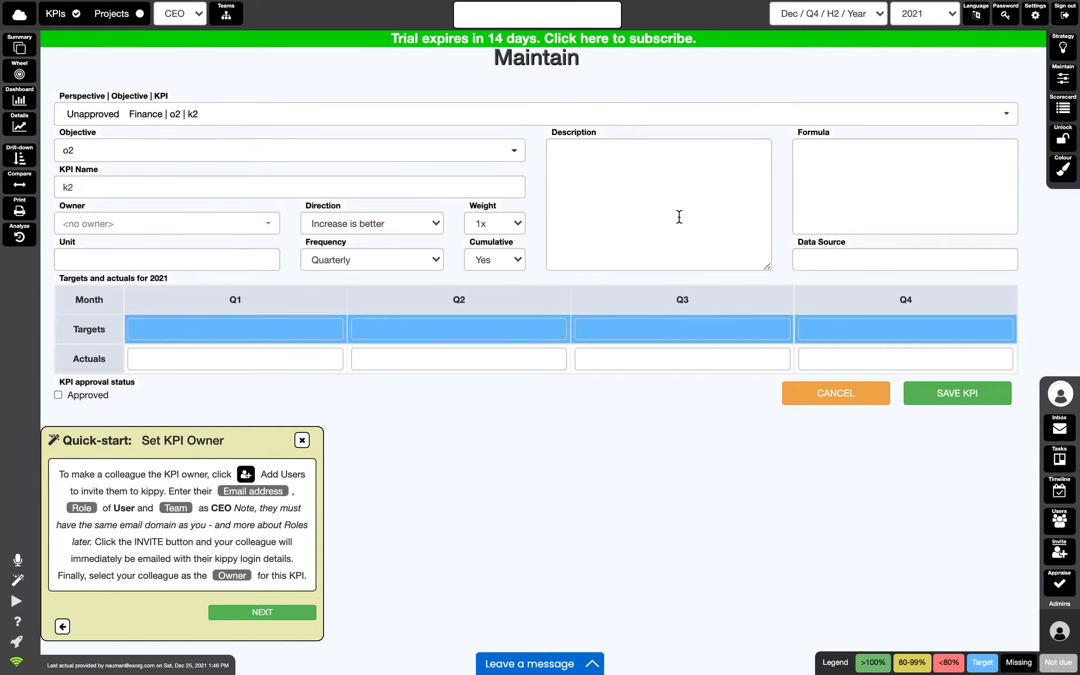
Set the newly invited colleague as the owner of KPI k2 and save the KPI
click(152, 225)
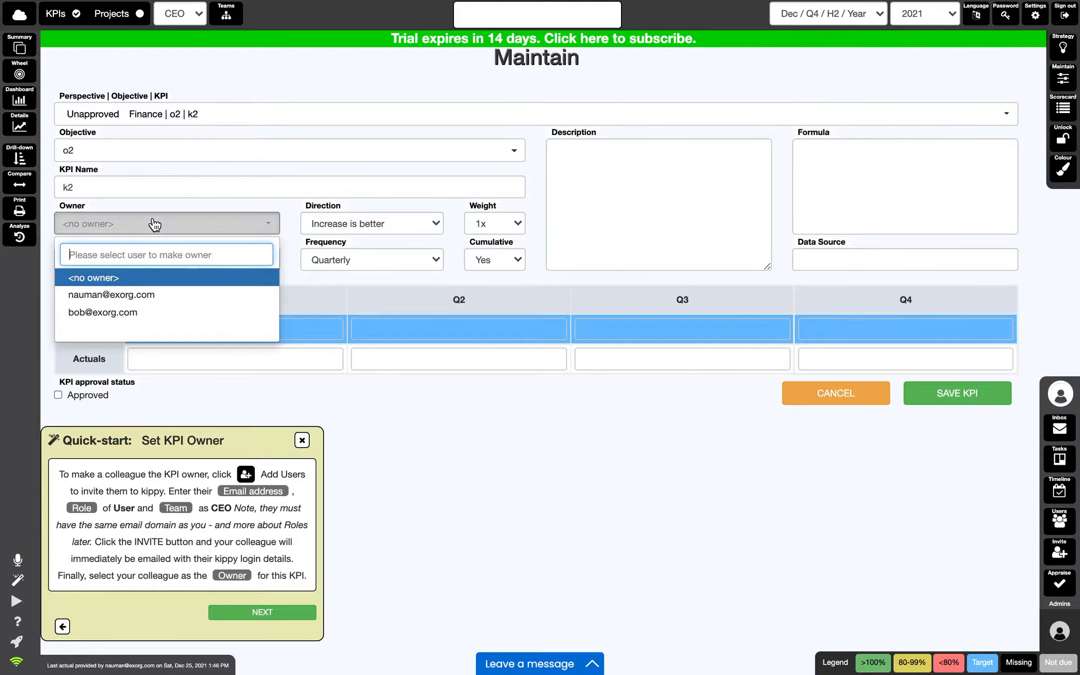
click(129, 316)
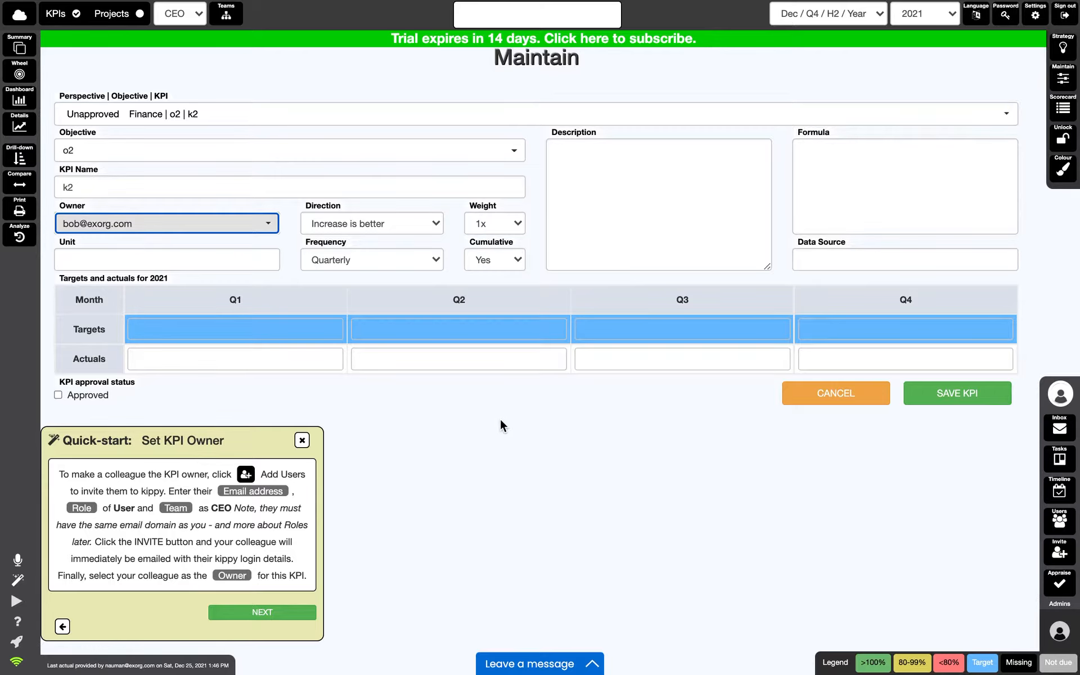
click(973, 395)
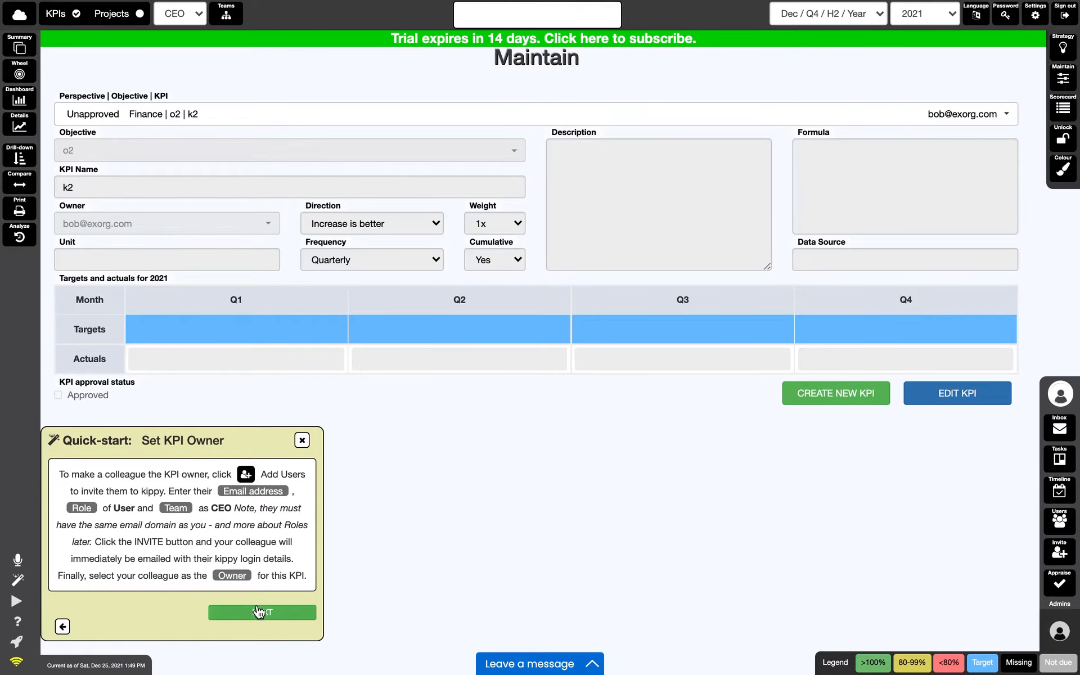
Advance the guide and edit k2 with quarterly targets 25, 50, 75, 100 and actuals 20, 40, 60, 100, marking the KPI as approved
click(255, 614)
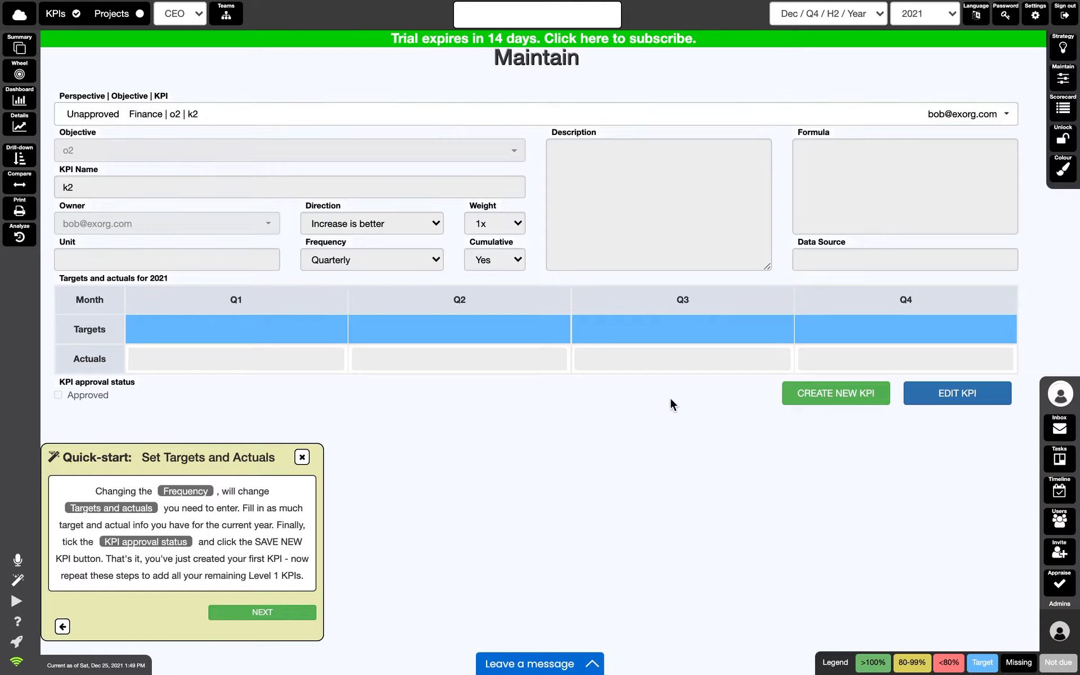
click(956, 397)
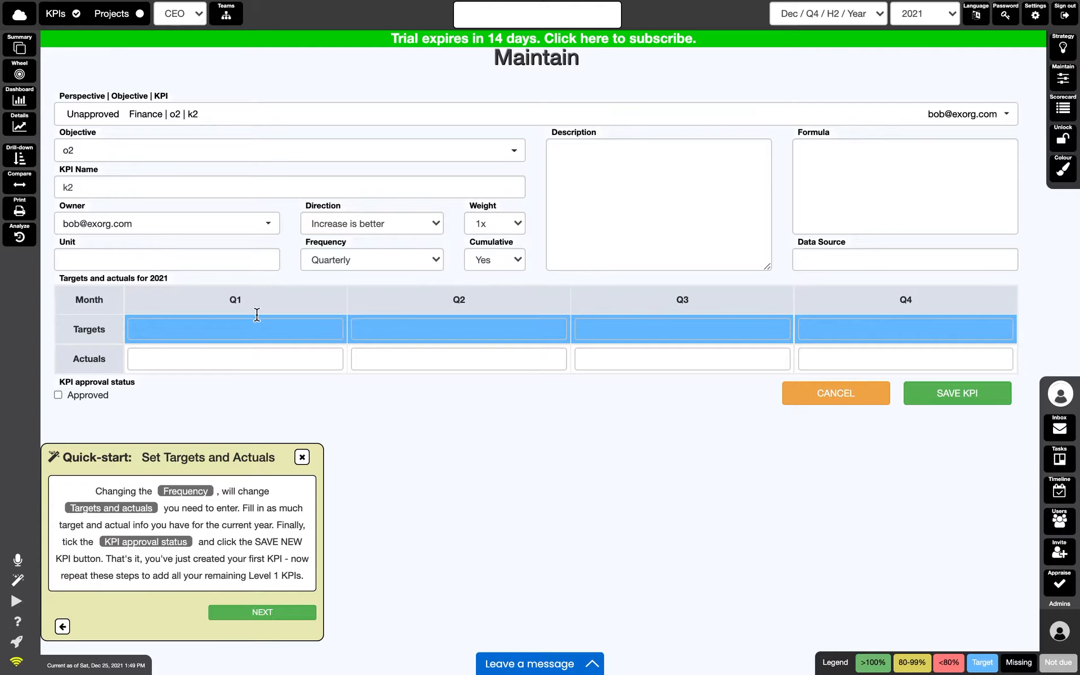
text(25)
key(Tab)
text(10020)
key(Tab)
text(60)
key(Tab)
text(100)
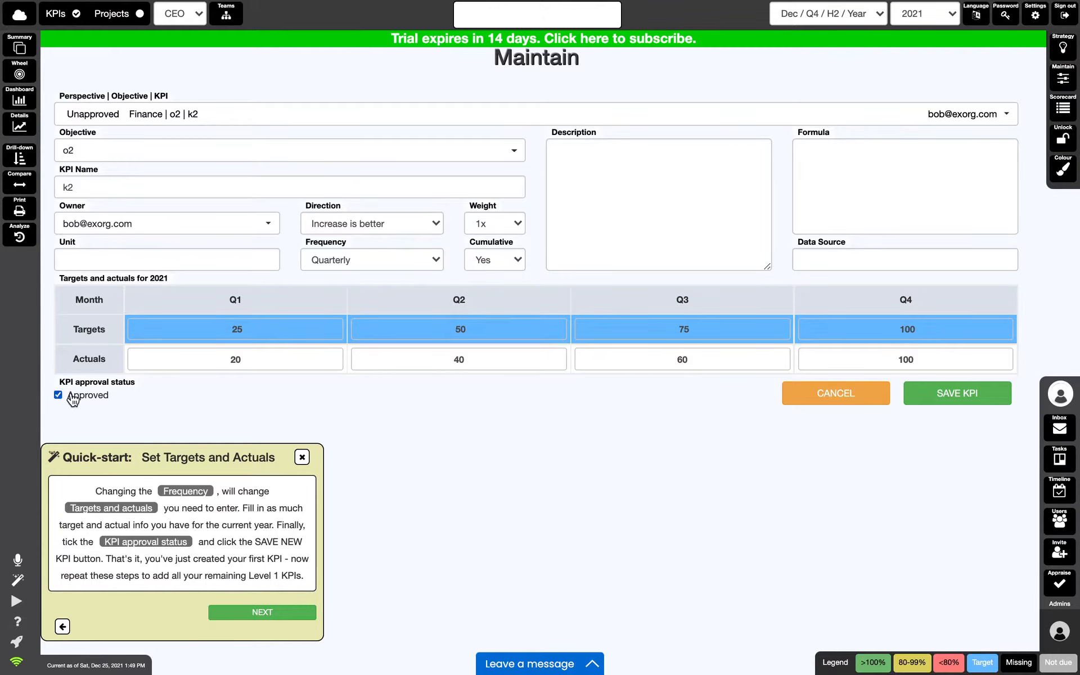
Save the edited k2 KPI and advance the quick-start guide to View Dashboards
click(968, 391)
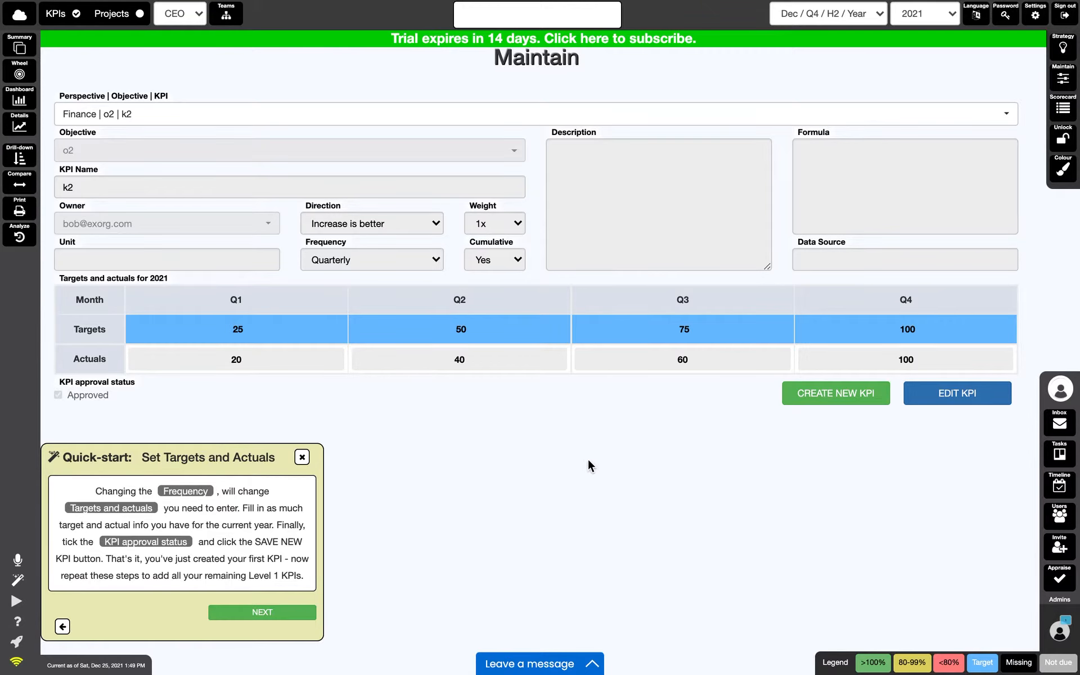
click(281, 615)
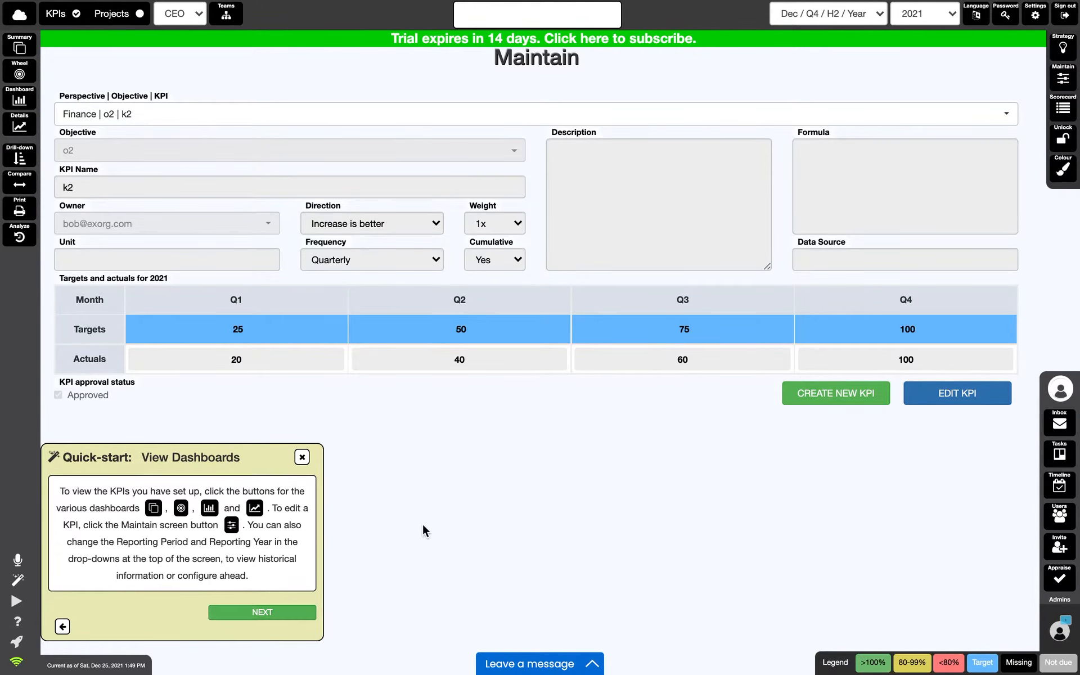
Open the Customers | o1 | k1 KPI for editing and enter quarterly targets of 25, 50, 75 and 100
click(285, 122)
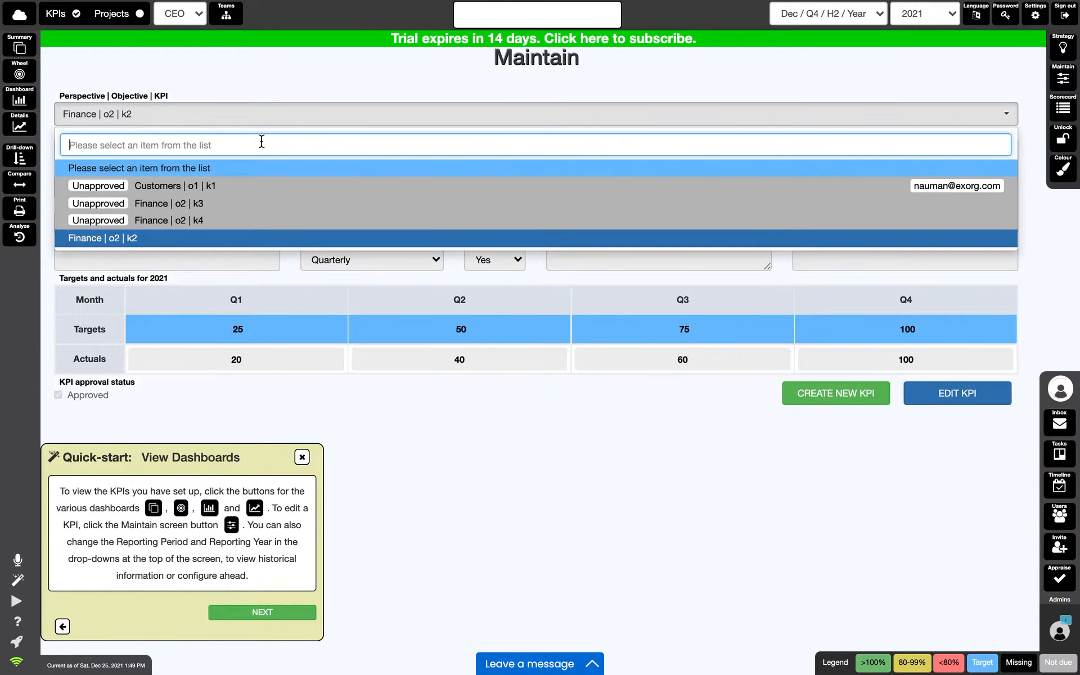
click(266, 90)
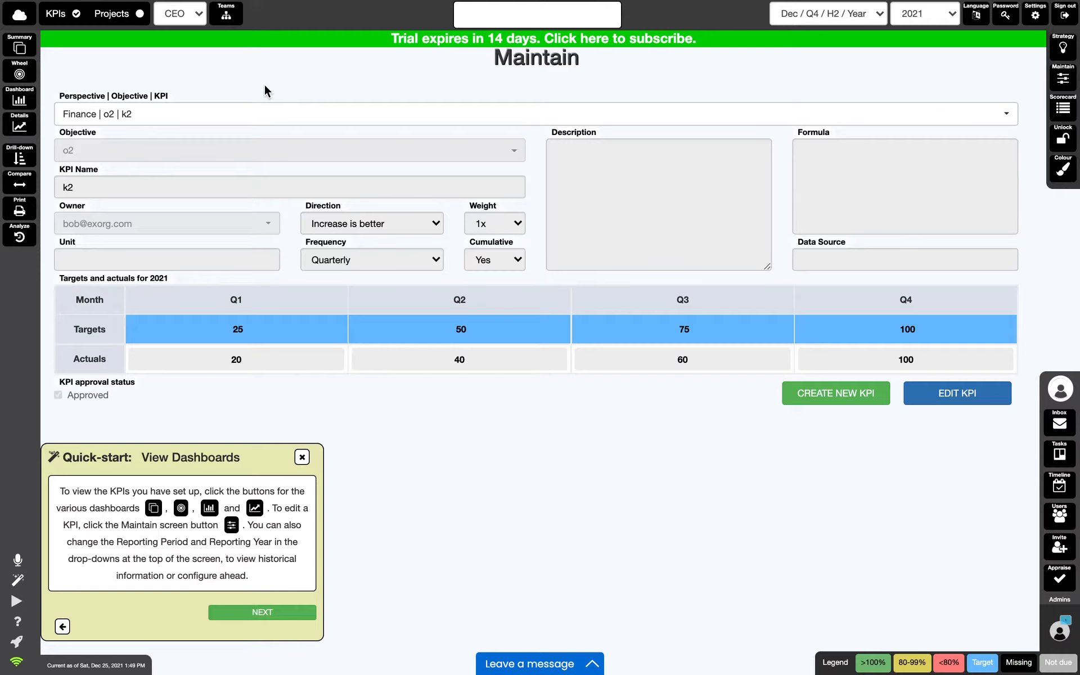
click(264, 118)
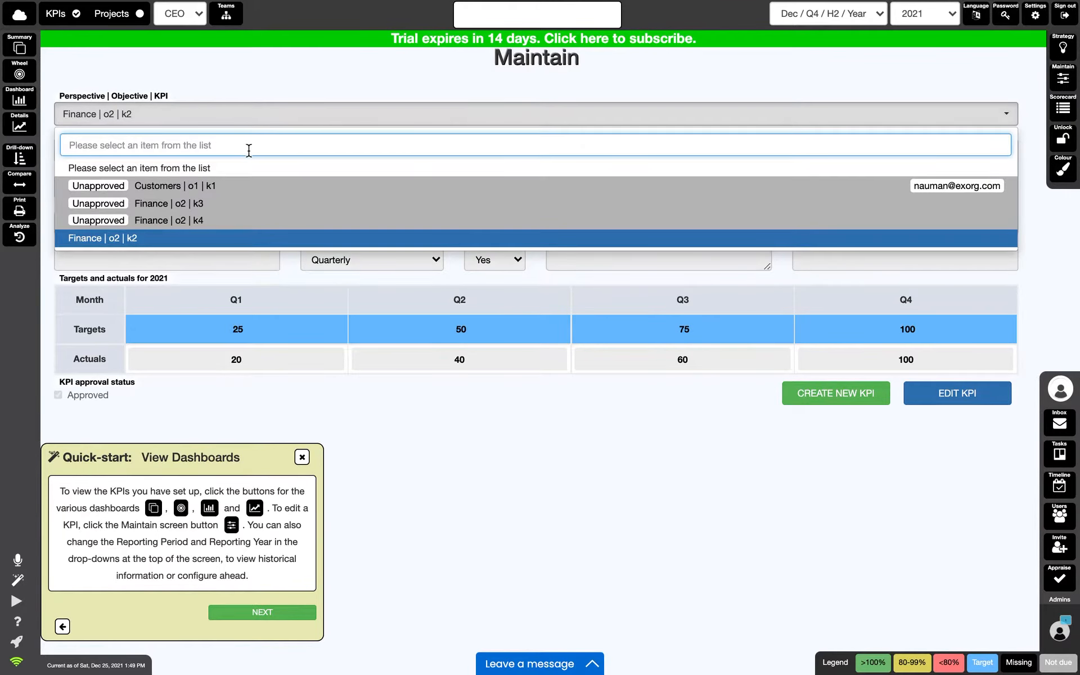
click(244, 186)
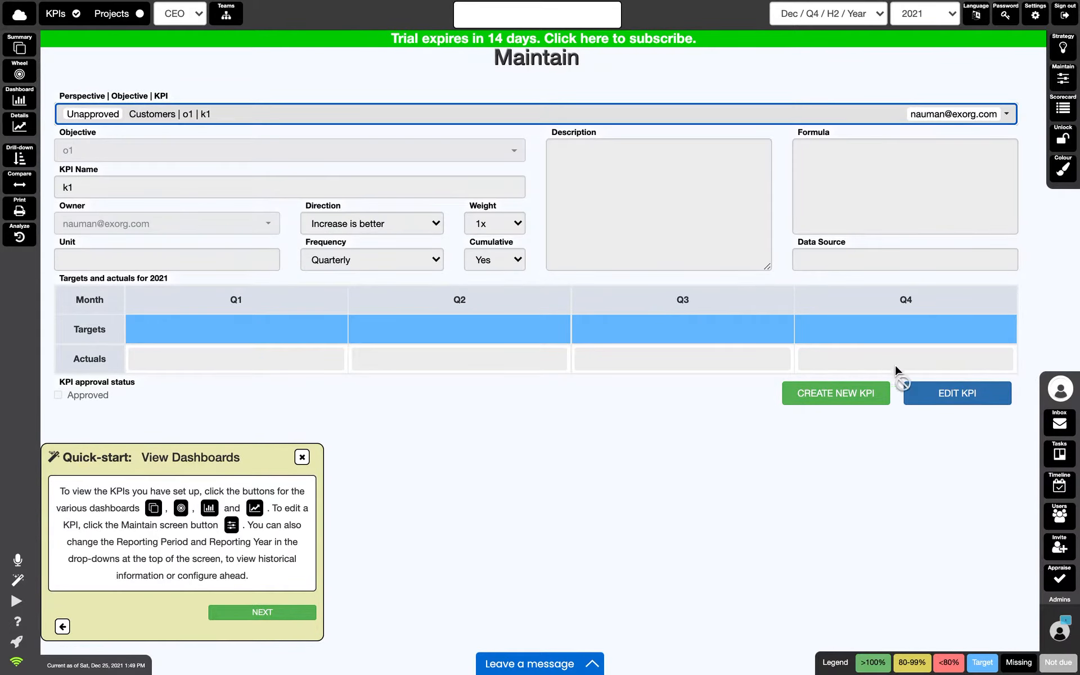
click(976, 393)
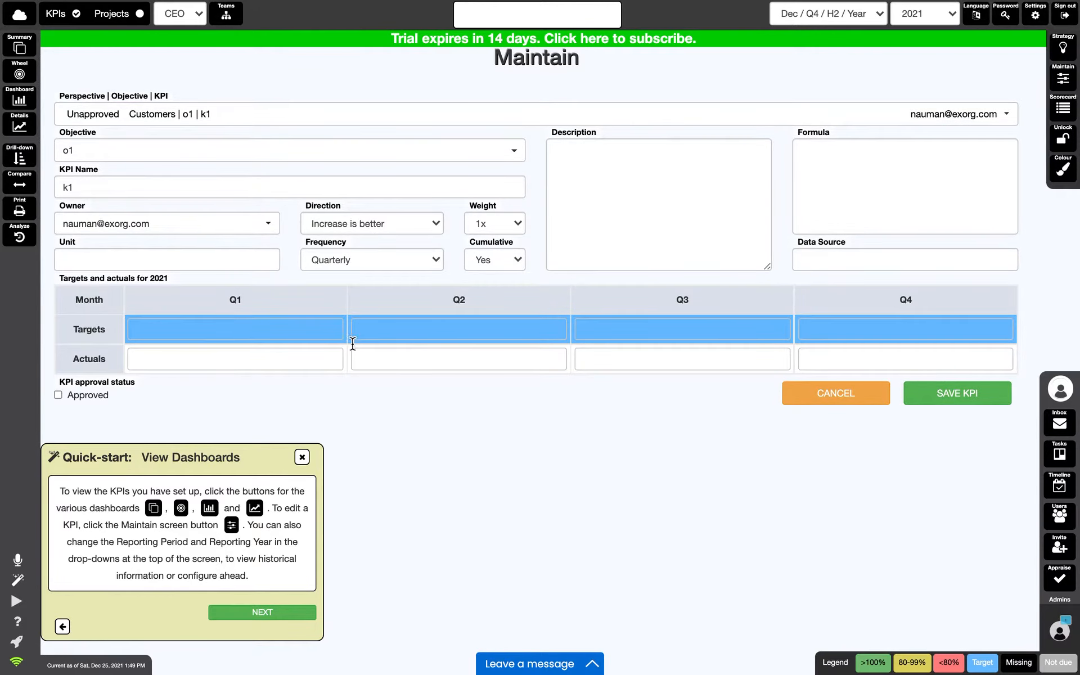
text(25)
key(Tab)
text(50)
key(Tab)
text(75)
text(100)
key(Tab)
Enter quarterly actuals of 20, 50, 77 and 100 for k1, mark the KPI as approved and save it
text(2050)
key(Tab)
text(77)
key(Tab)
text(100)
click(89, 395)
click(923, 398)
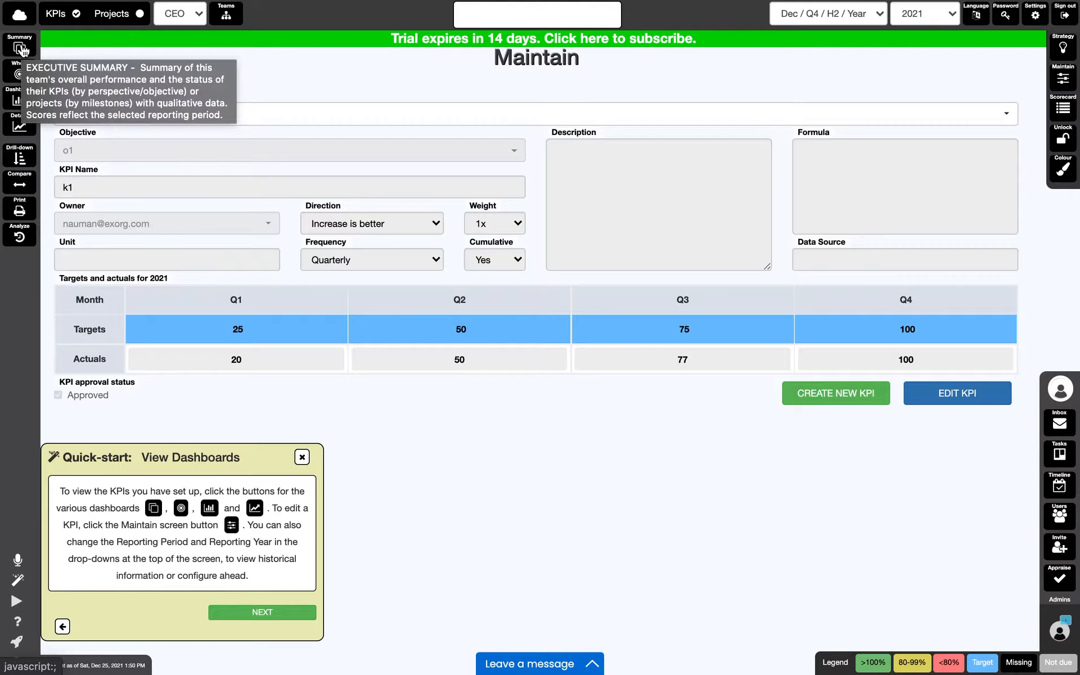
Open the Dashboard and examine the quarterly target and actual charts for k1 and k2
click(18, 98)
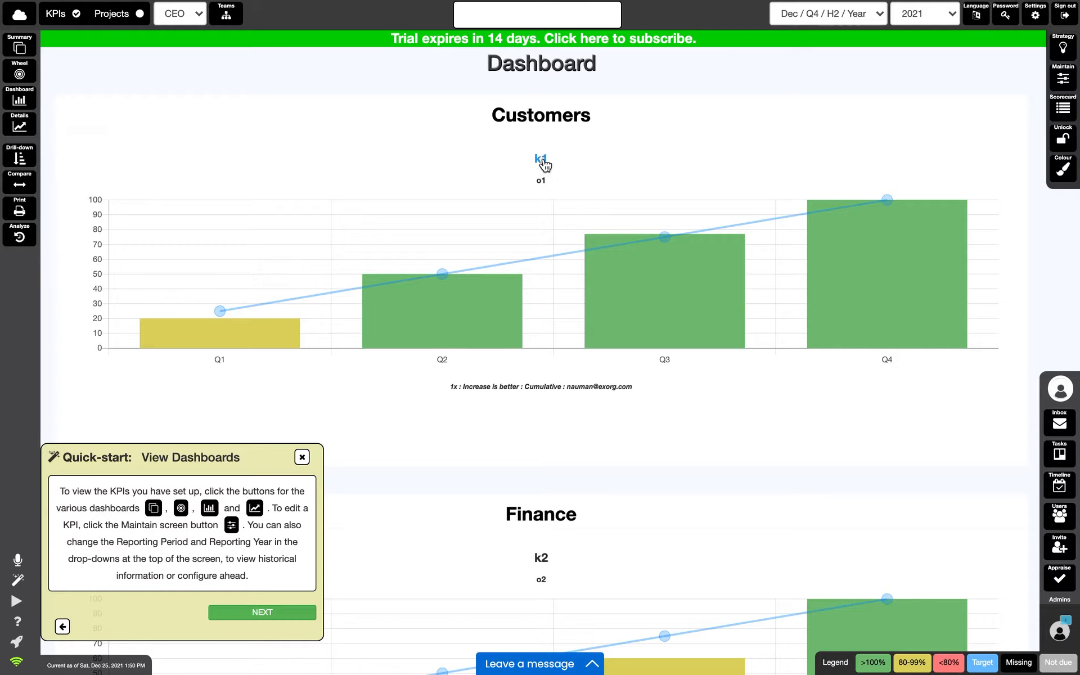
mouse_move(416, 329)
mouse_move(443, 276)
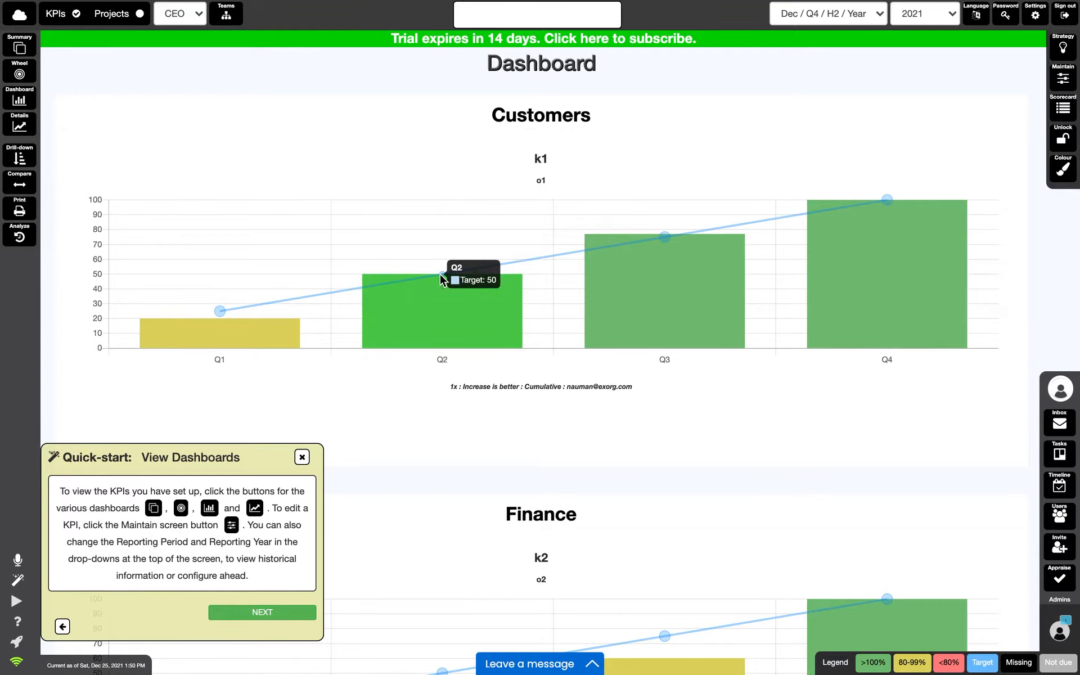
mouse_move(273, 332)
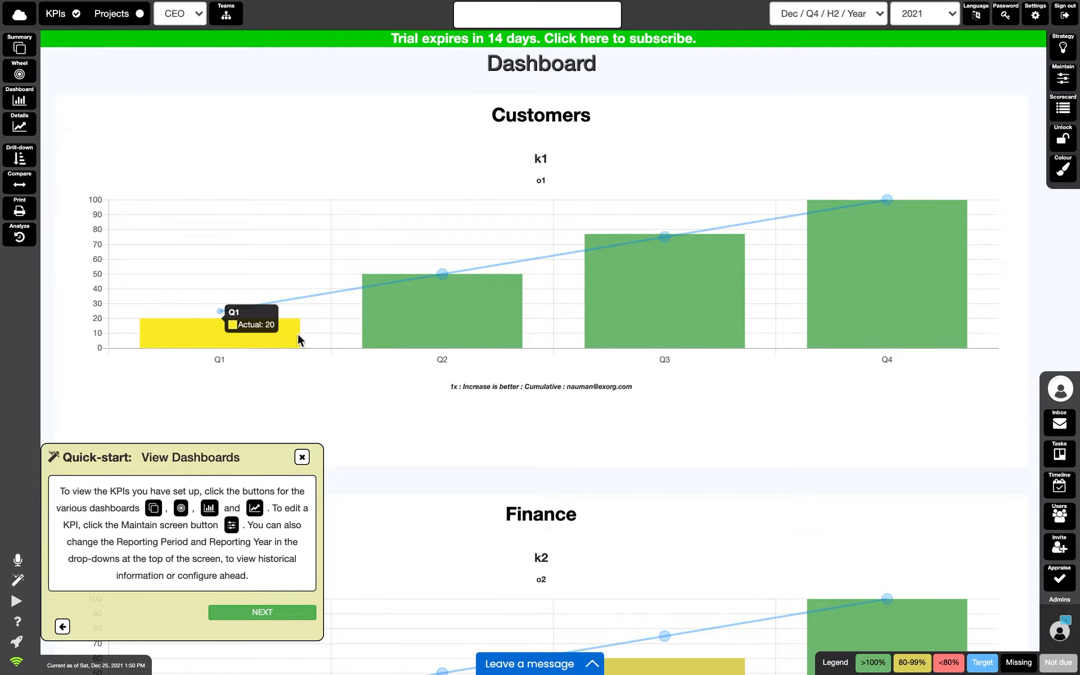
scroll(772, 308, down, 4)
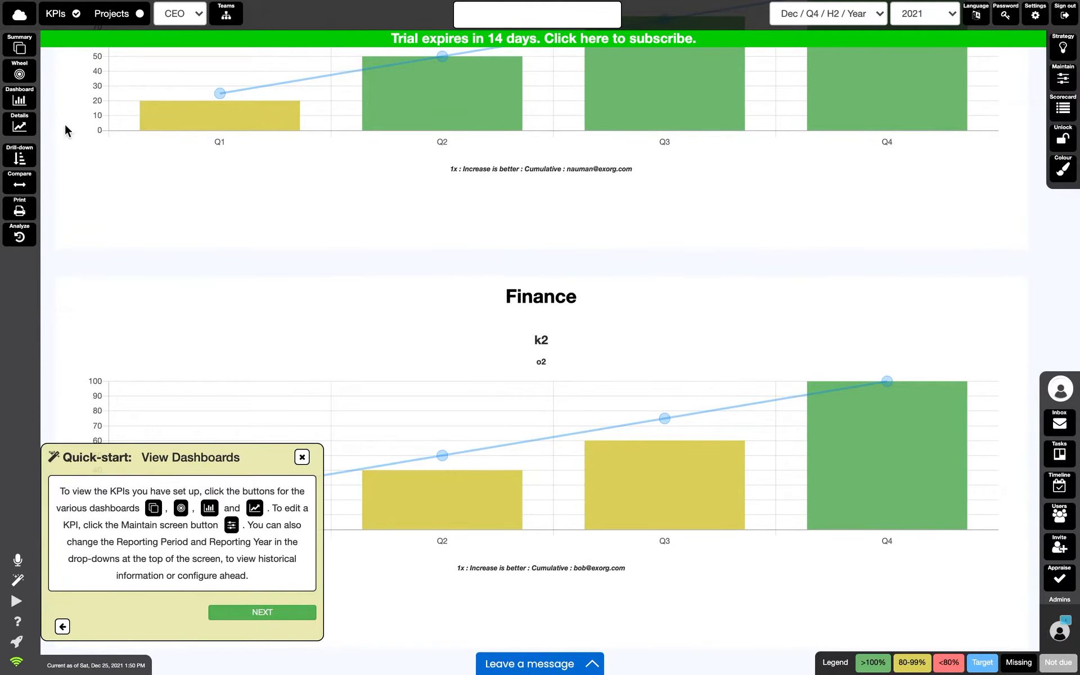
View the KPI Details of Customers | o1 | k1
click(19, 124)
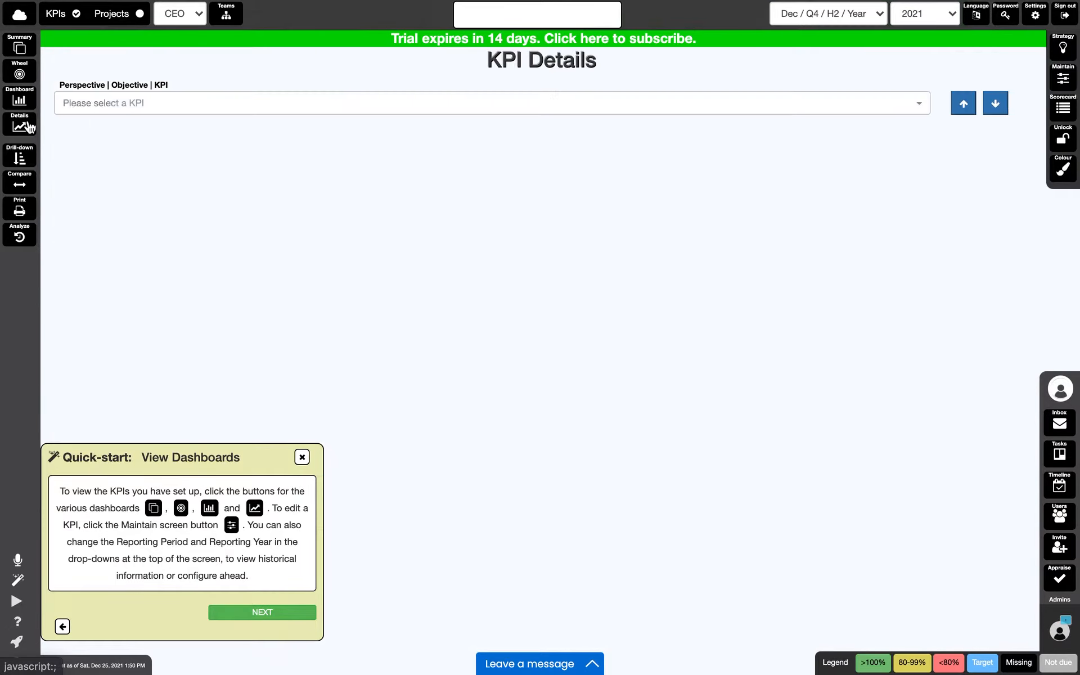
click(216, 118)
click(207, 172)
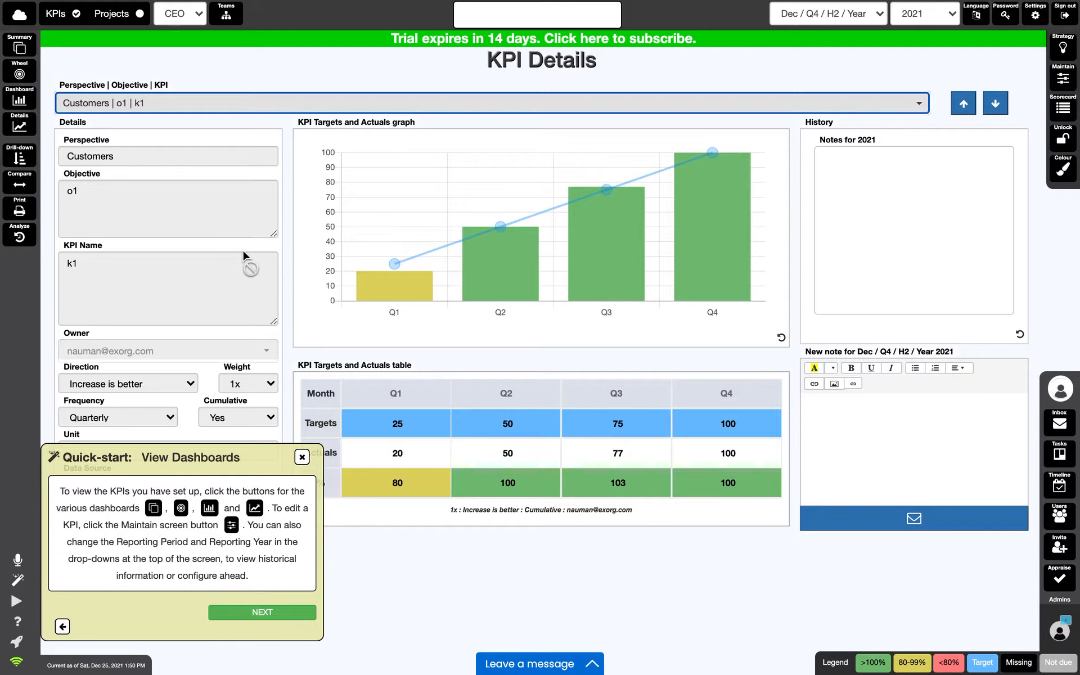
Advance the guide and save the CEO team's strategy with vision "our vision", mission "mission" and values "values"
click(270, 616)
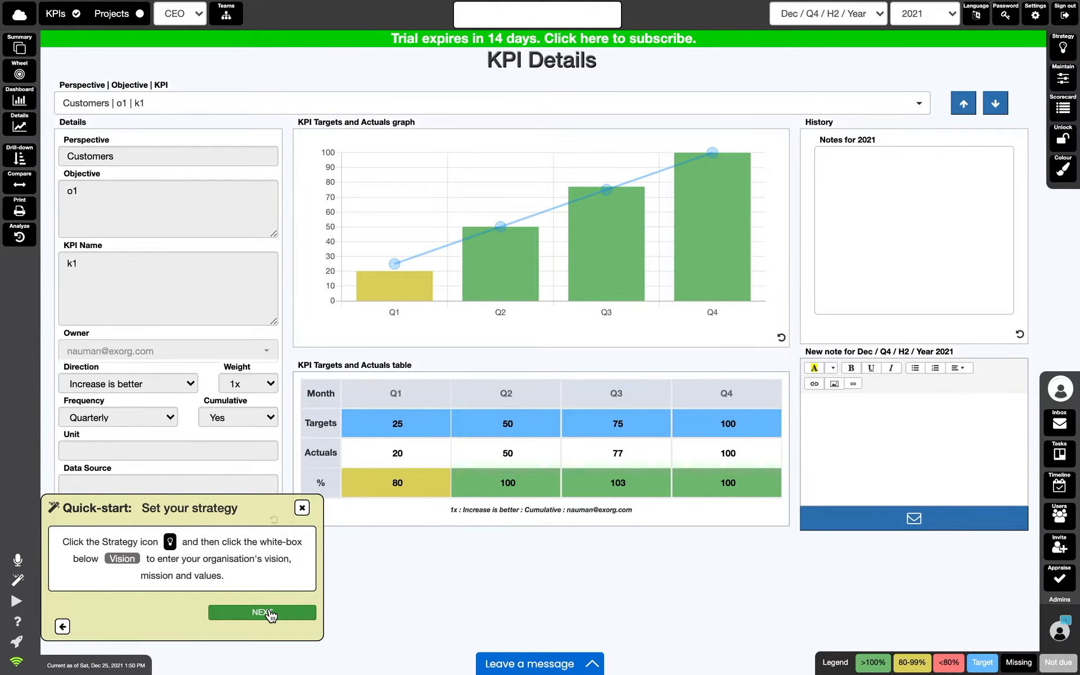
click(1063, 48)
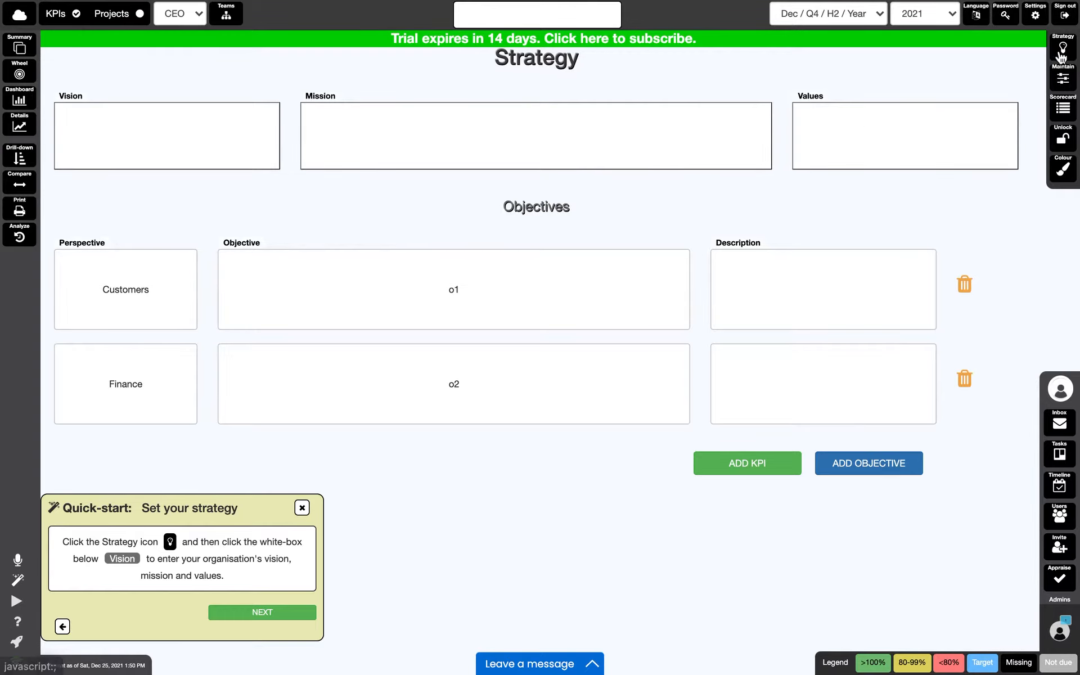
click(168, 140)
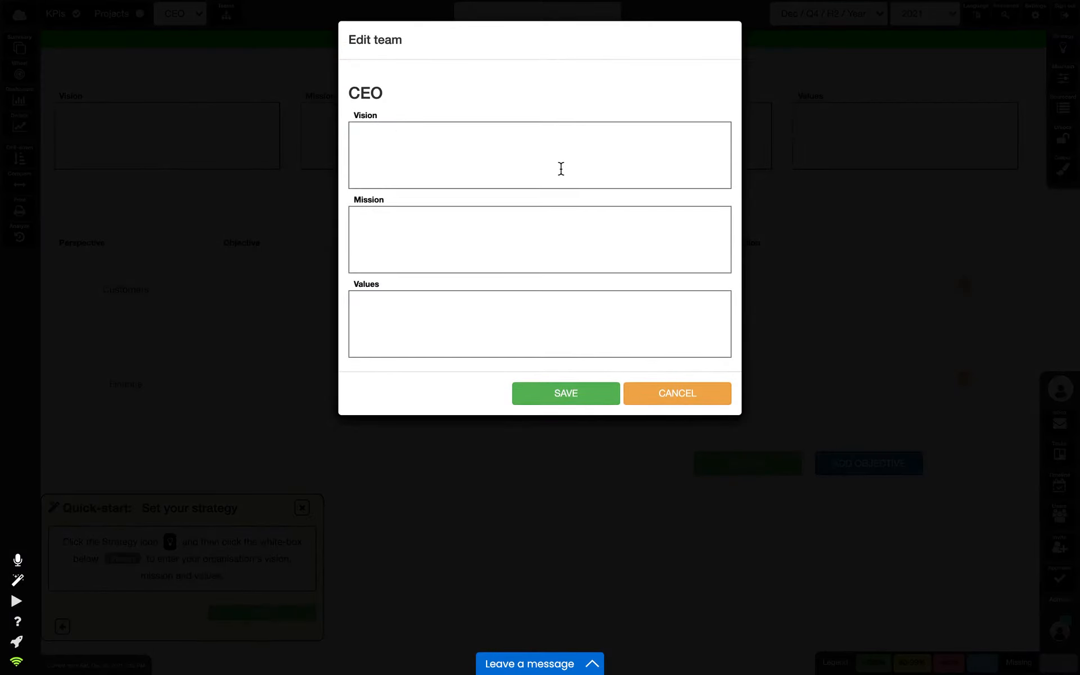
click(464, 167)
text(our vision)
text(mission)
key(Tab)
text(values)
click(583, 390)
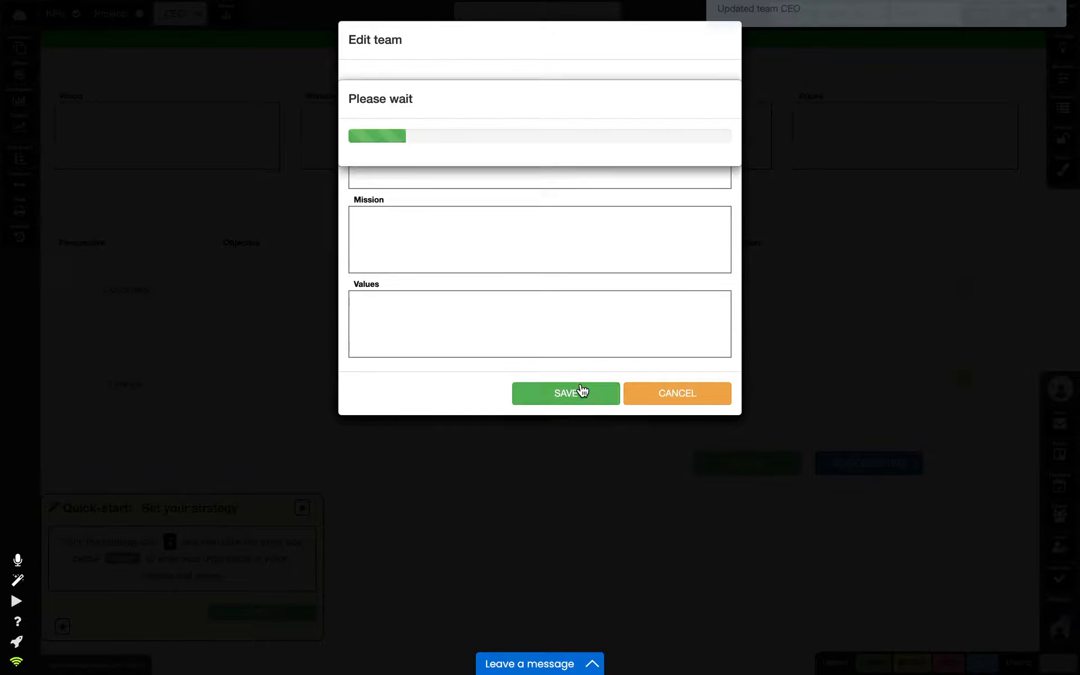
Advance the guide to Add Teams and add a team named Sales under CEO in the team structure
click(261, 615)
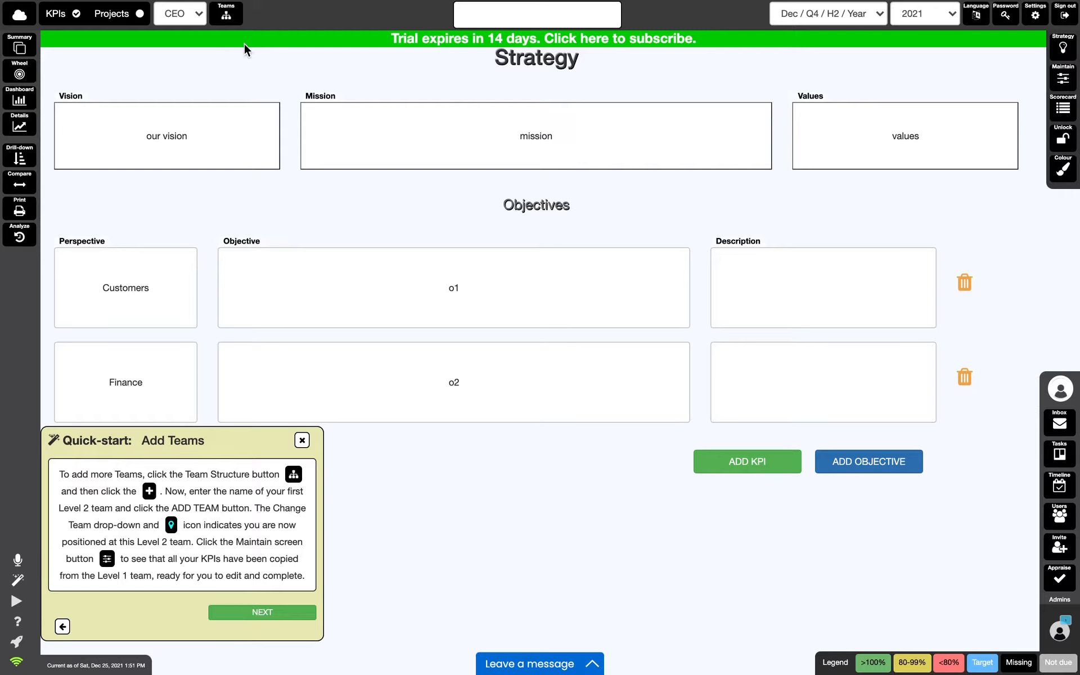
click(227, 13)
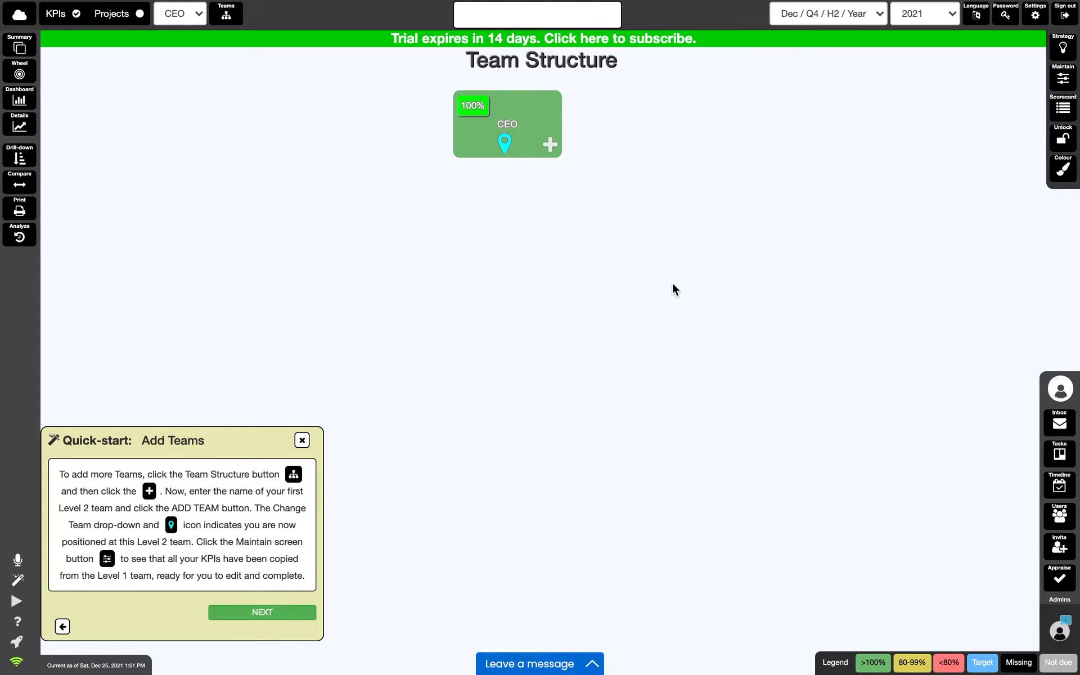
click(551, 144)
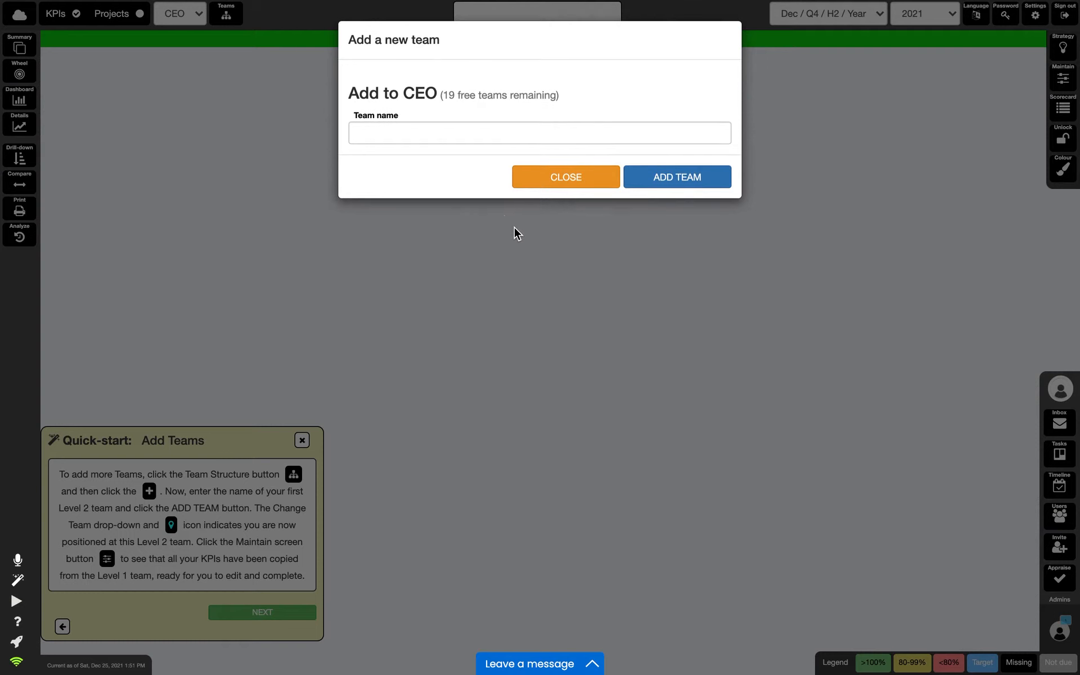
click(422, 129)
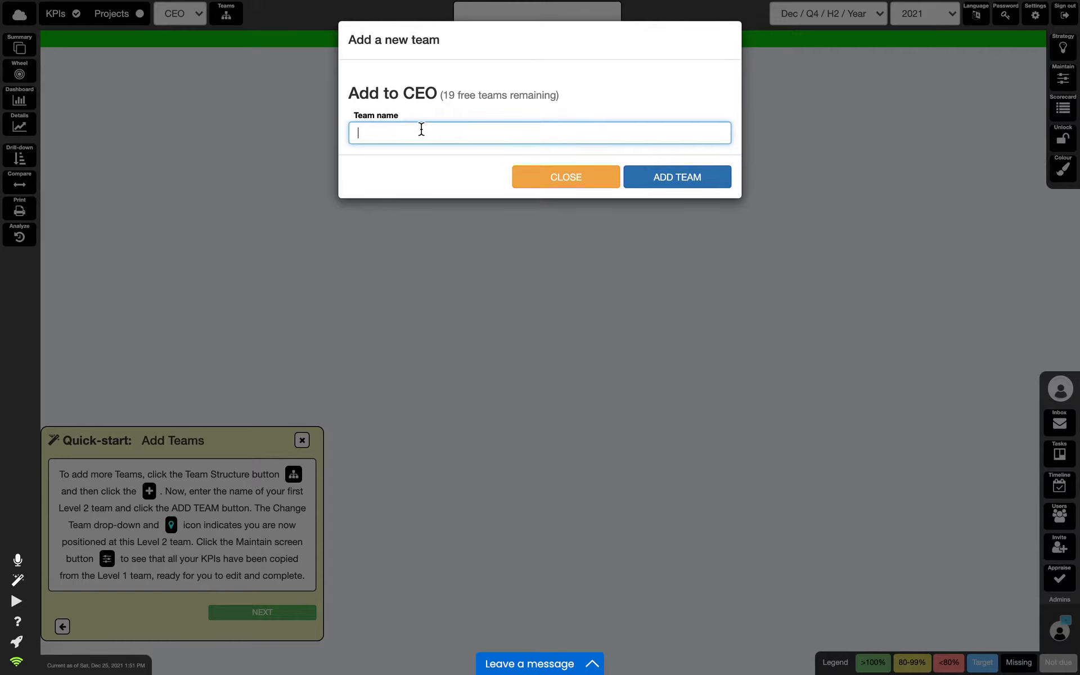
text(Sales)
click(669, 184)
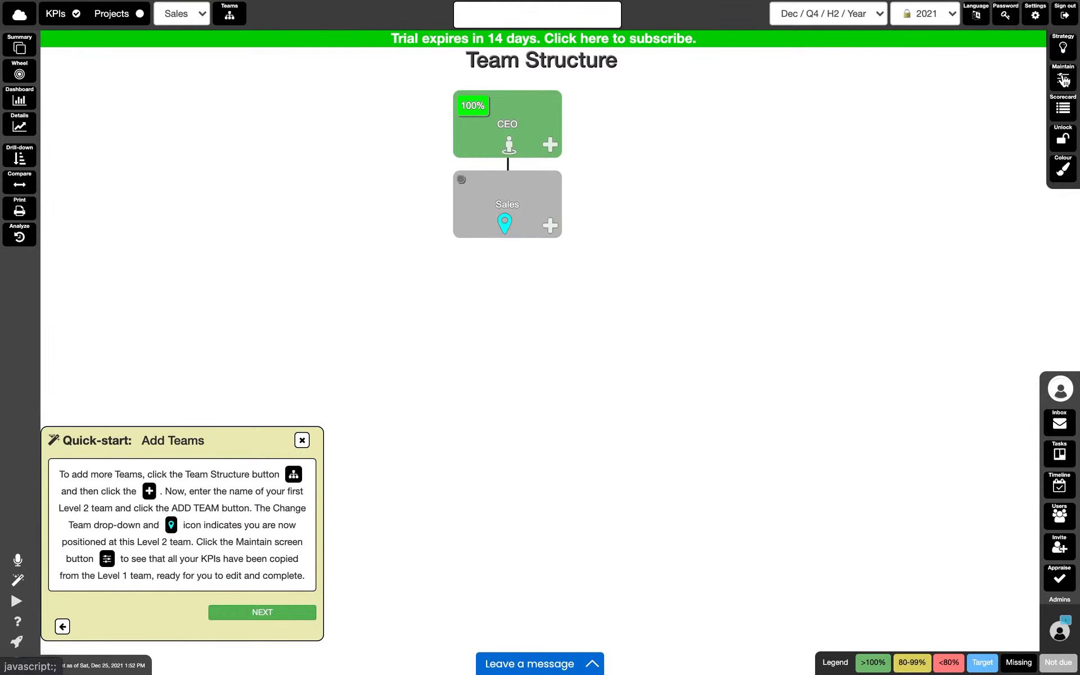
Check the Sales team's Customers | o1 | k1 KPI in edit mode, advancing the guide before cancelling the edit
click(1063, 81)
click(444, 114)
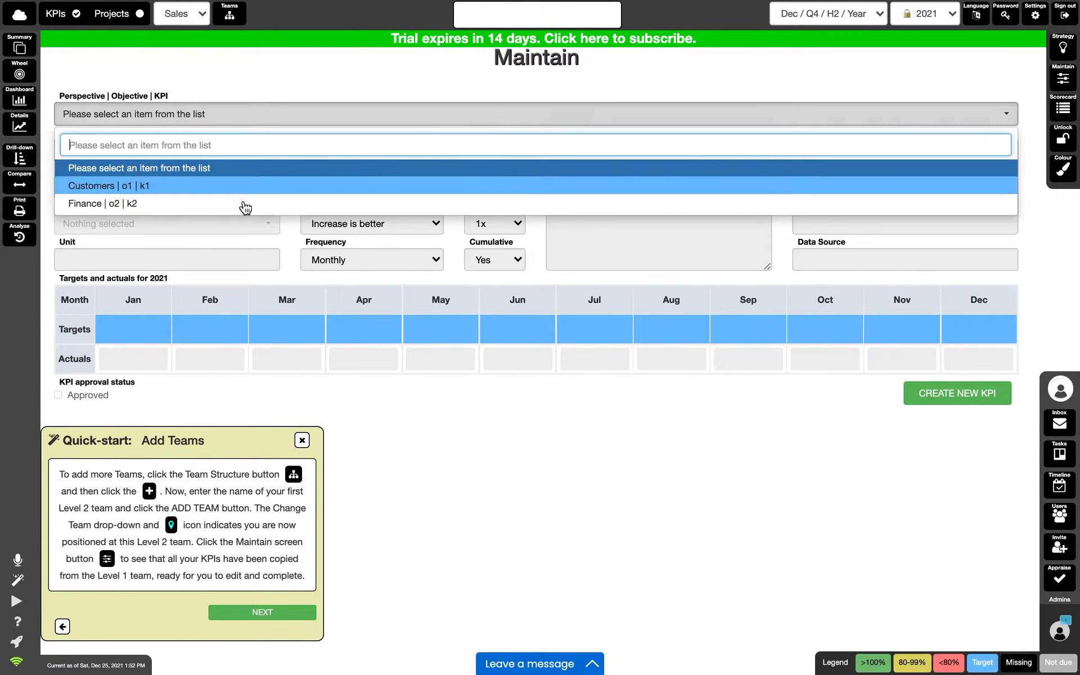
click(216, 185)
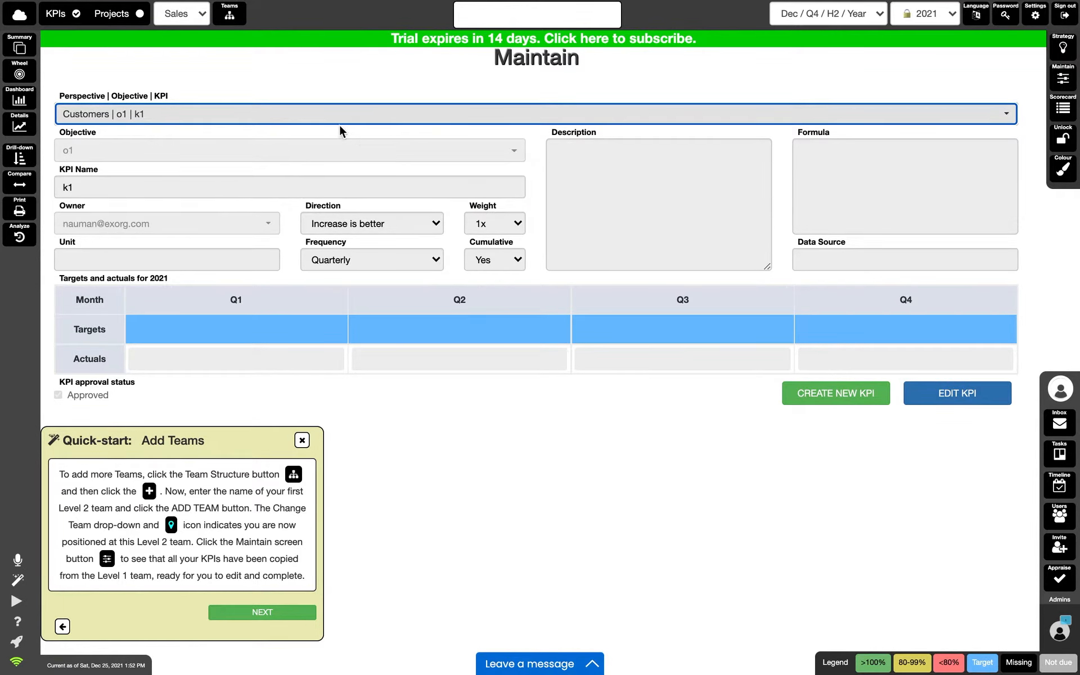
click(957, 394)
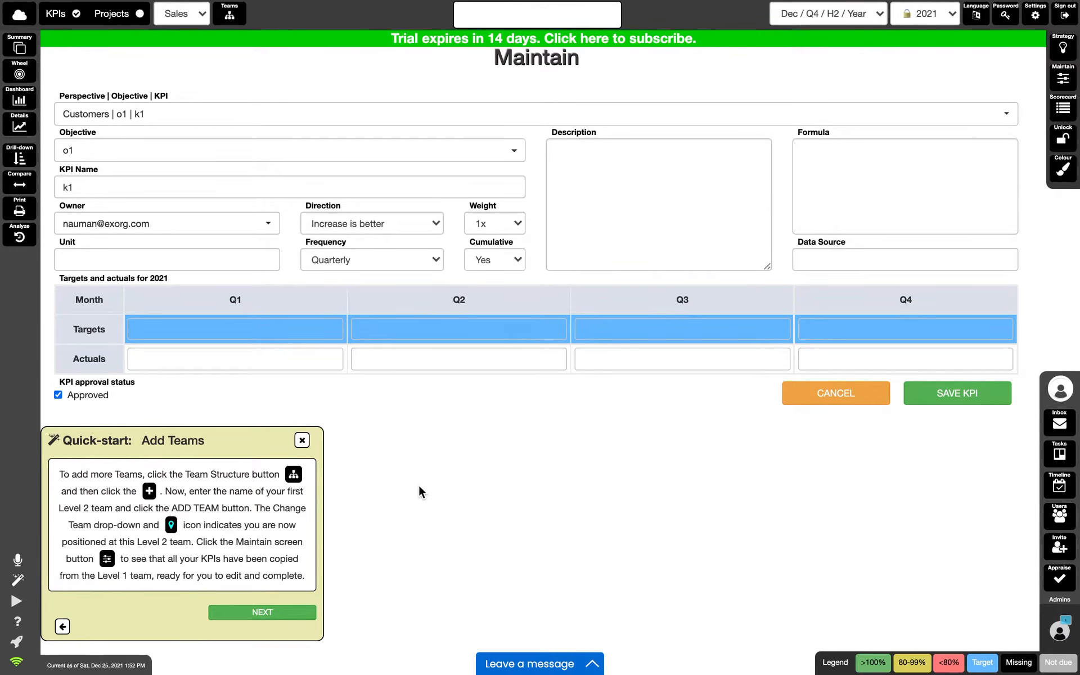
click(263, 613)
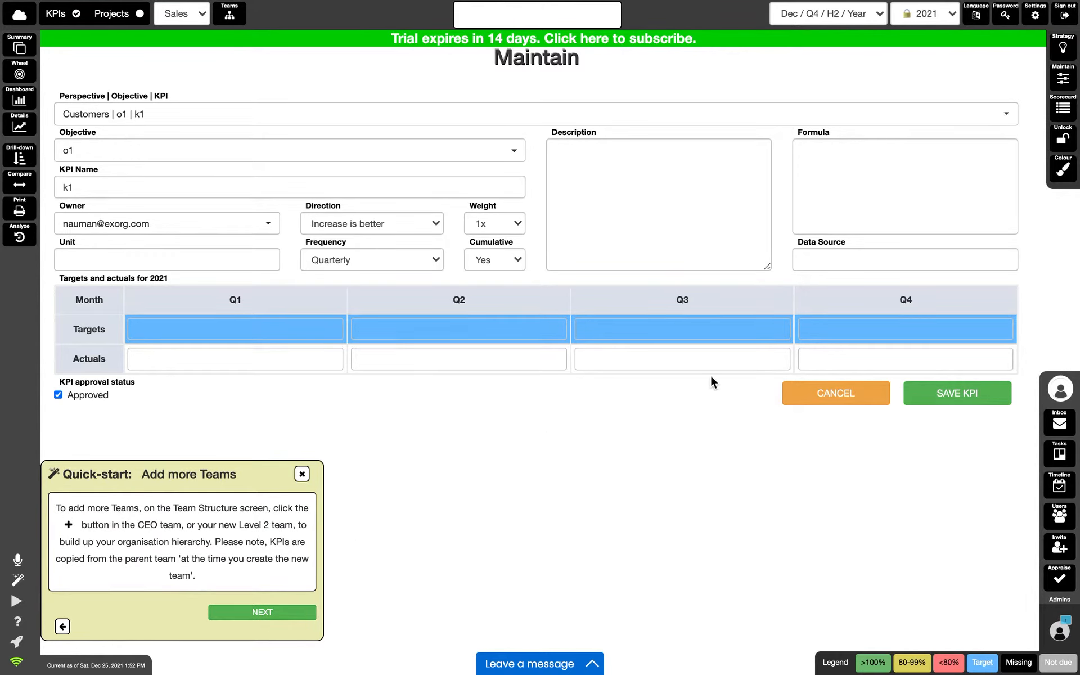
click(834, 393)
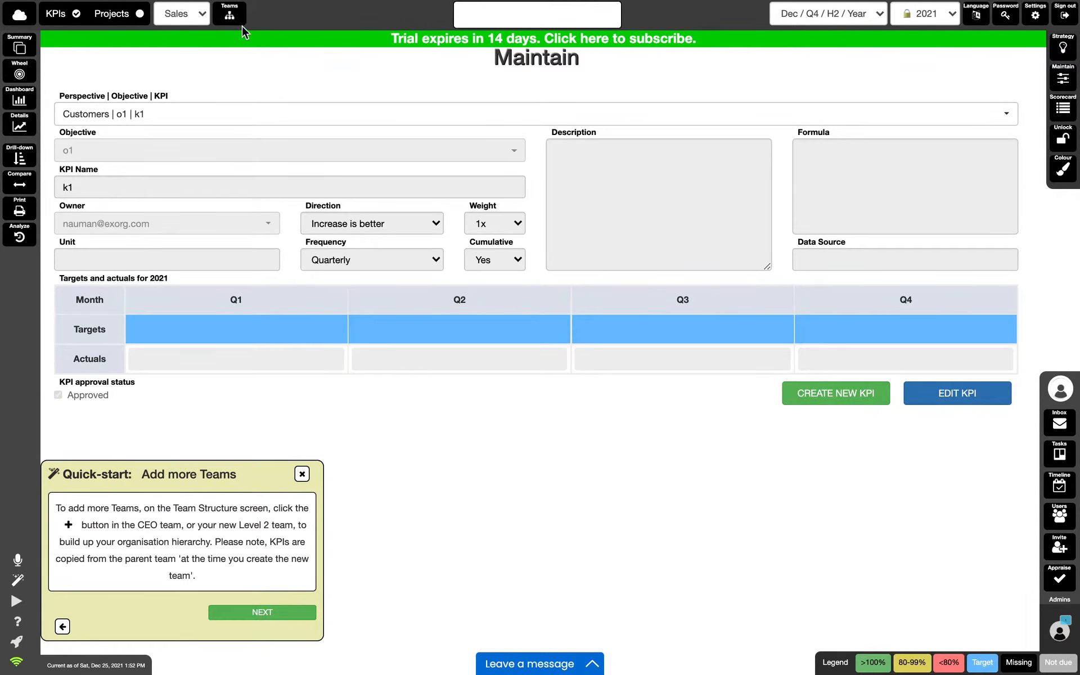
Add a second team named HR under CEO in the team structure
click(240, 20)
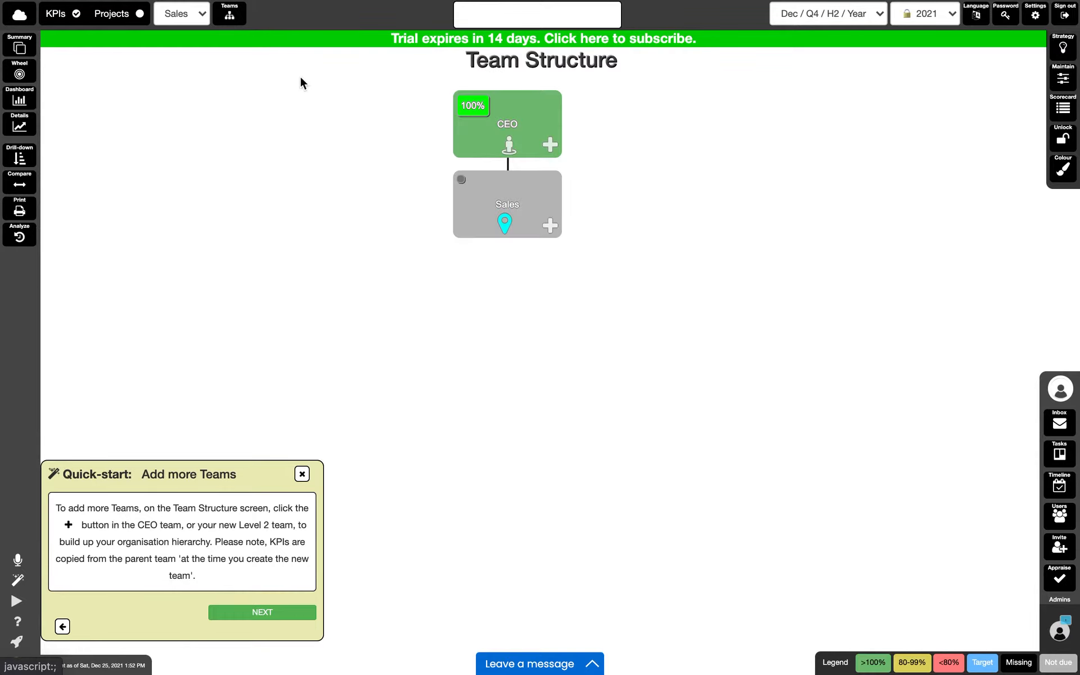
click(554, 145)
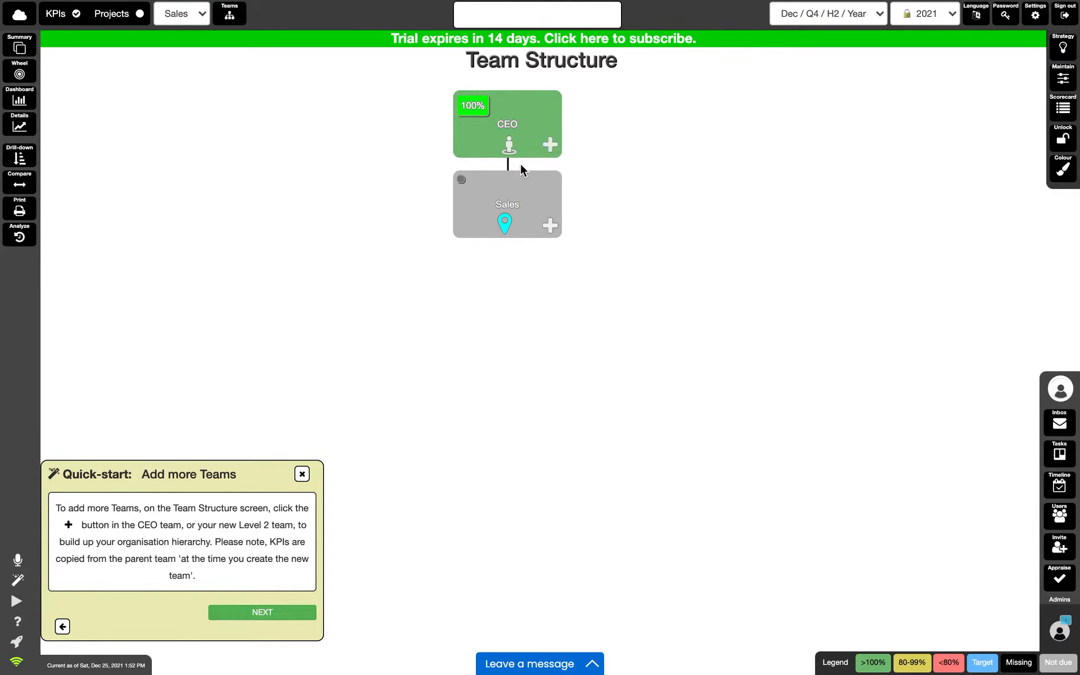
click(494, 129)
text(HR)
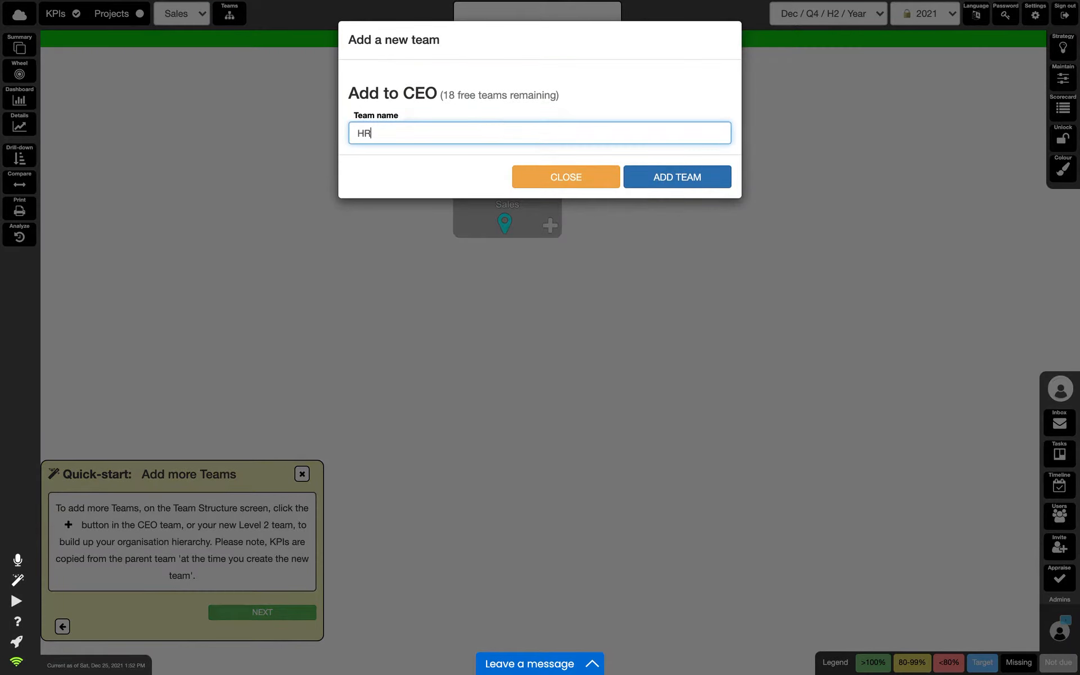
click(686, 181)
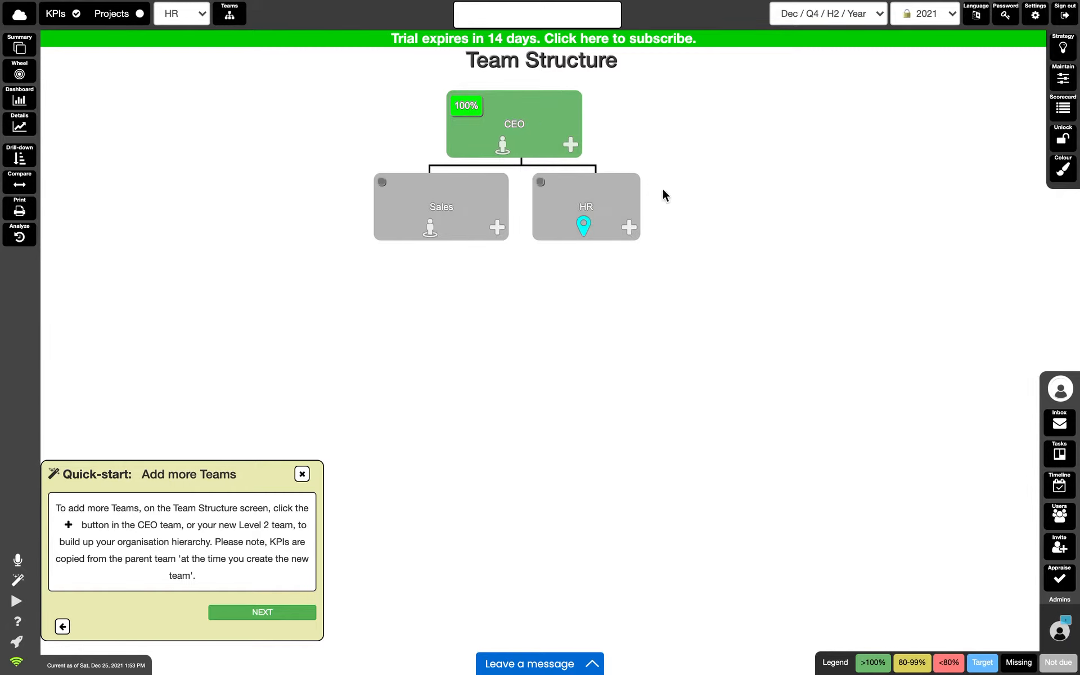
View the form for adding a team under Sales, close it, and advance the guide to Parent Team Objectives
click(497, 228)
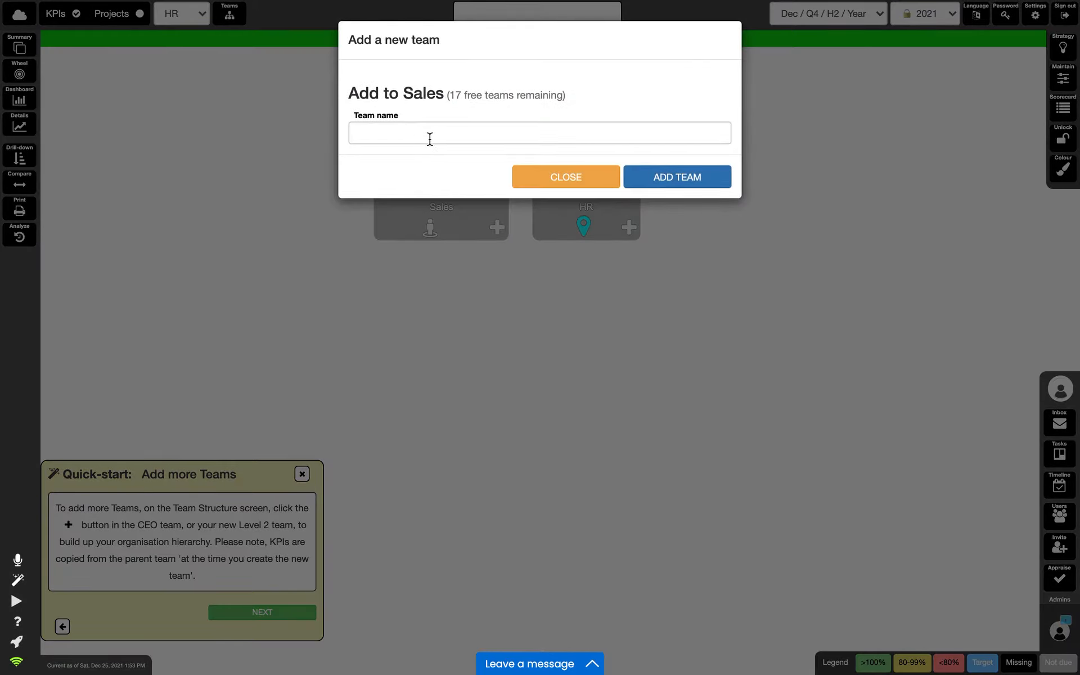
click(570, 176)
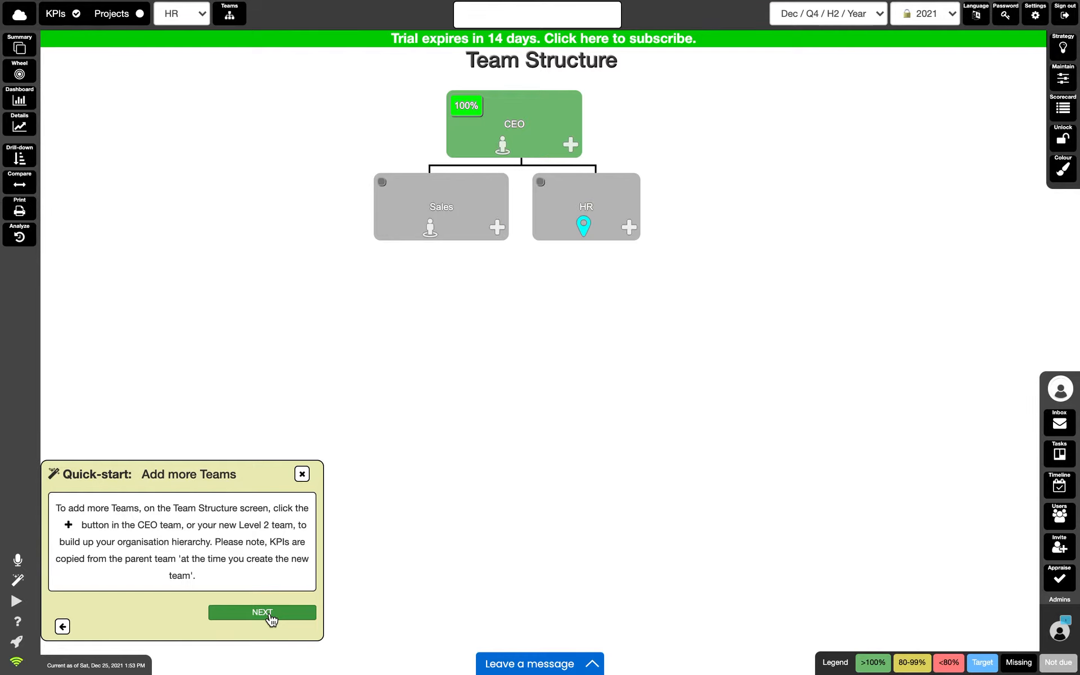
click(271, 618)
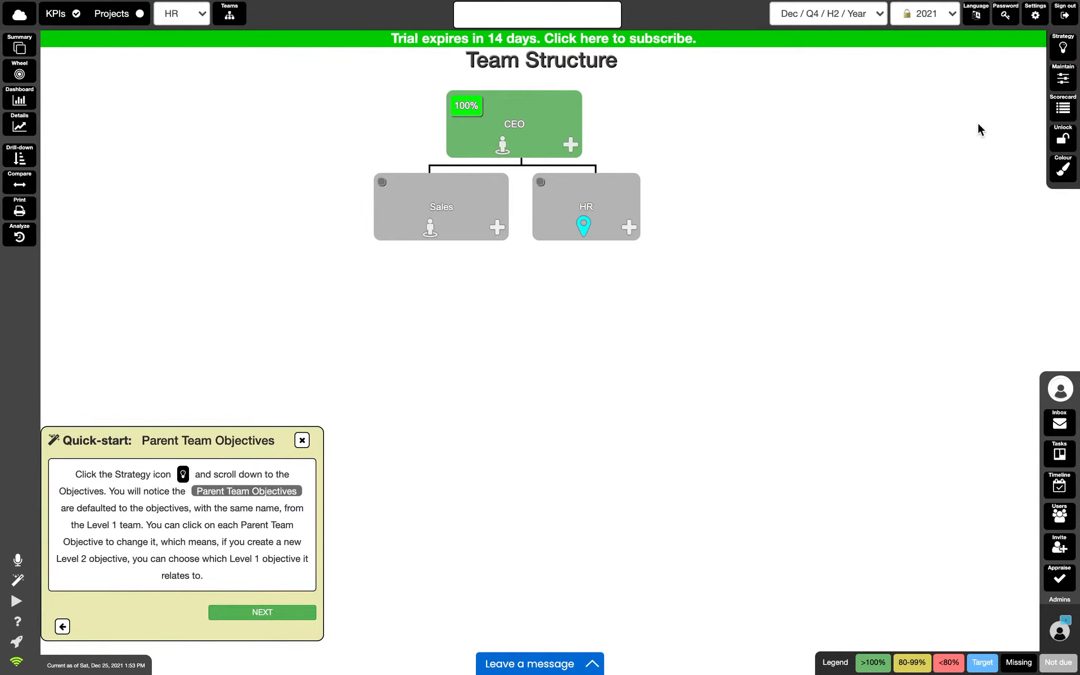
Try to add a Customers objective named o1new under parent team objective o1 in the HR team's strategy, then cancel it
click(1064, 51)
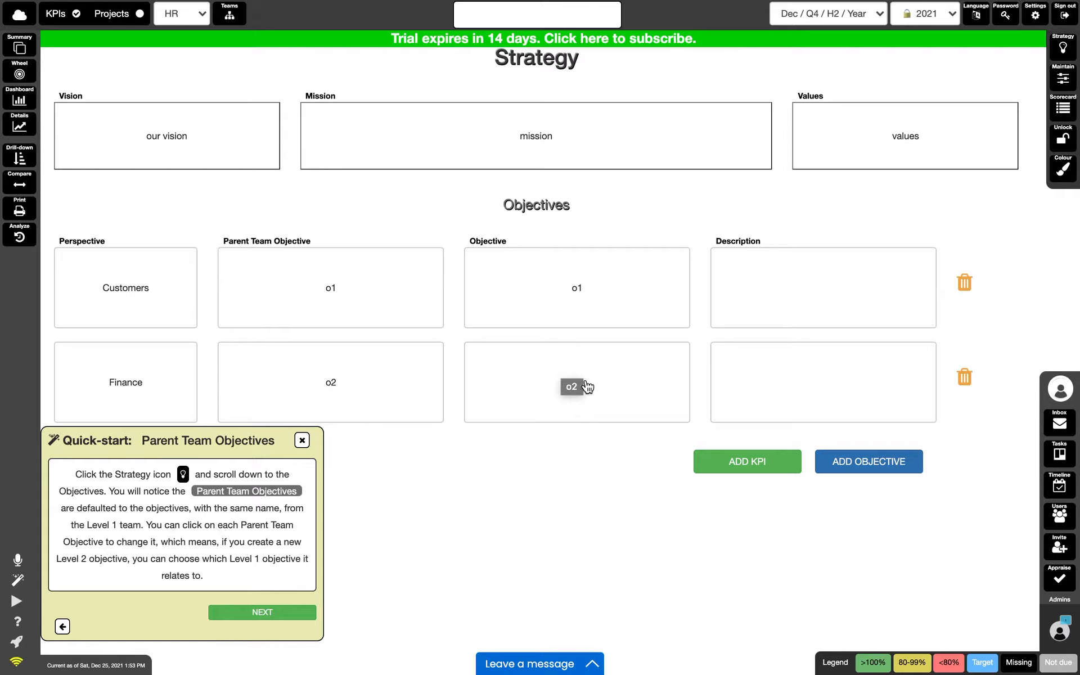
click(887, 463)
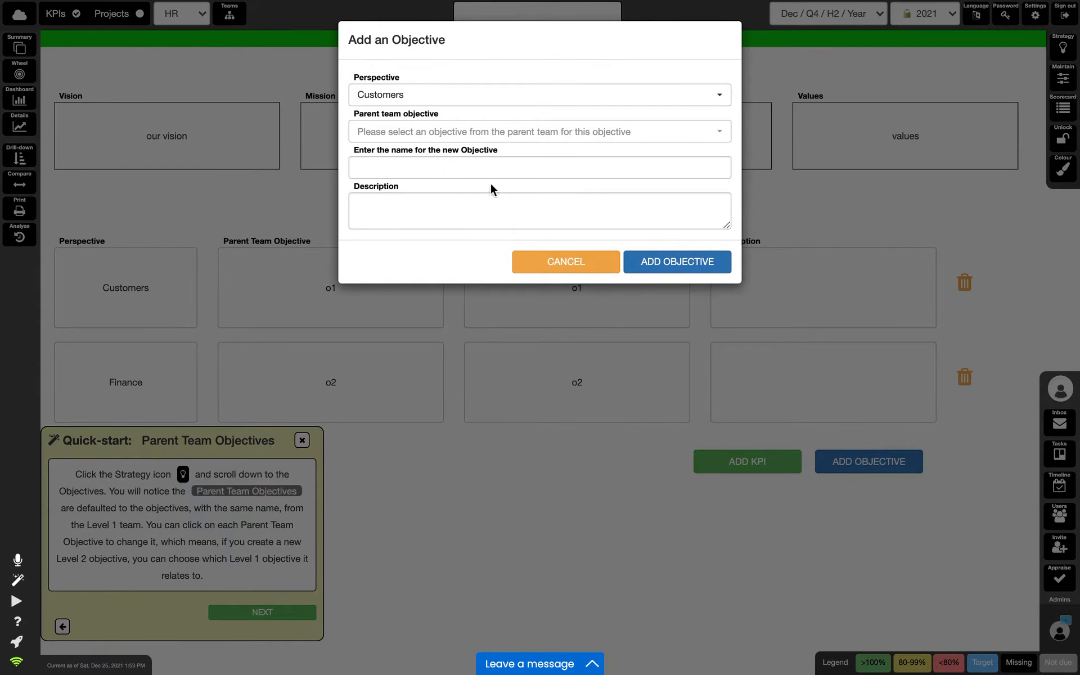
click(446, 136)
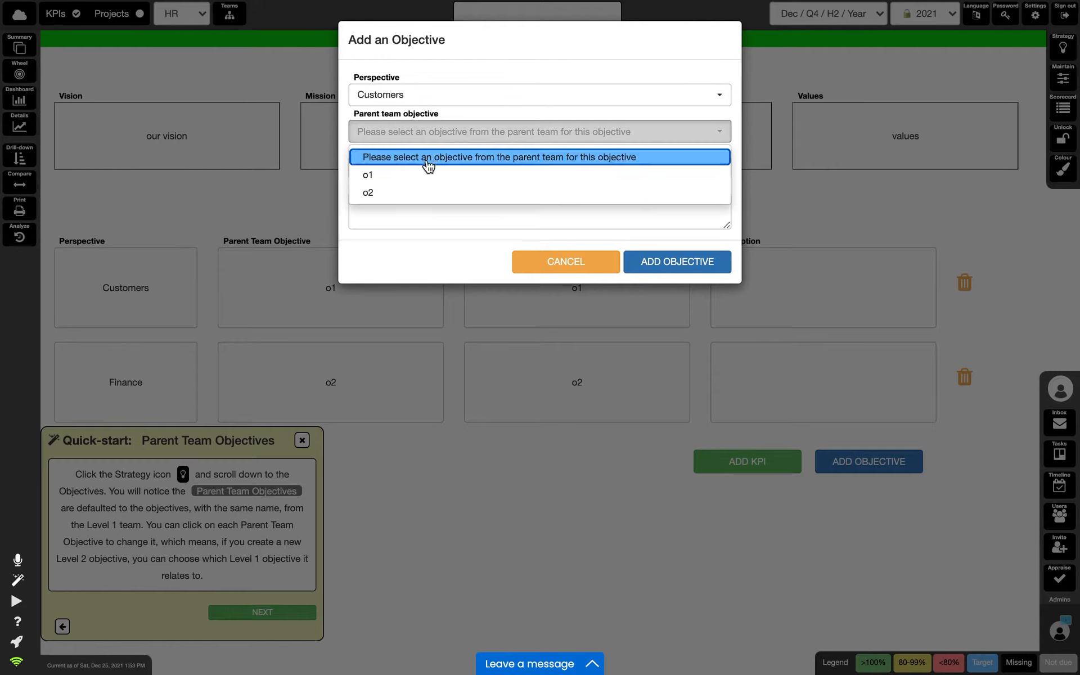
click(394, 175)
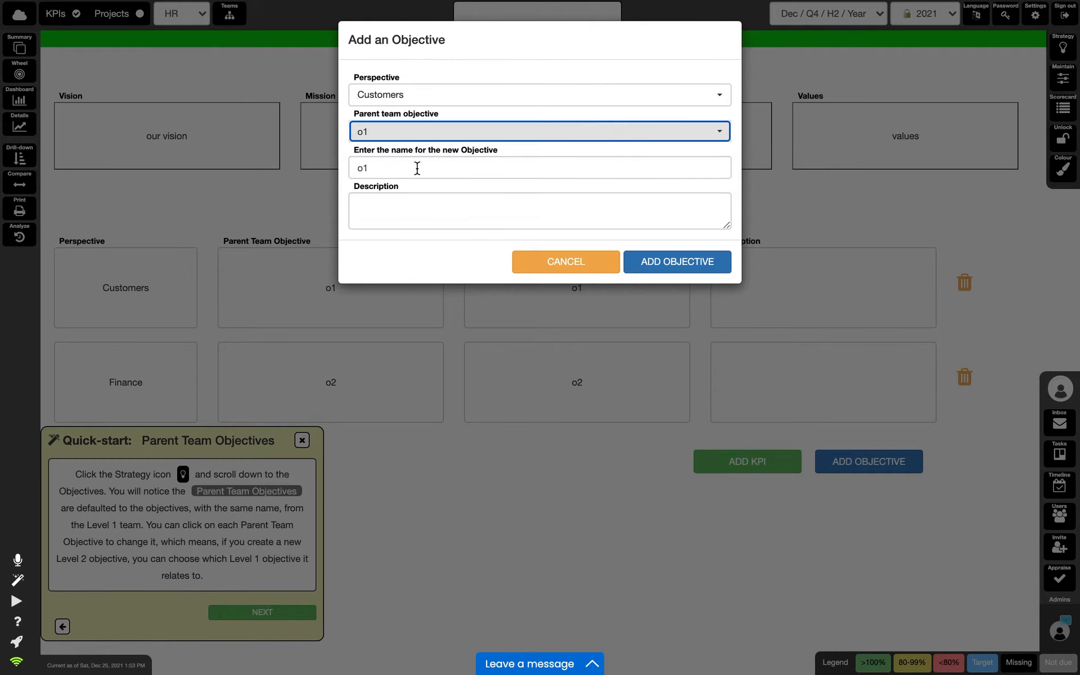
click(417, 168)
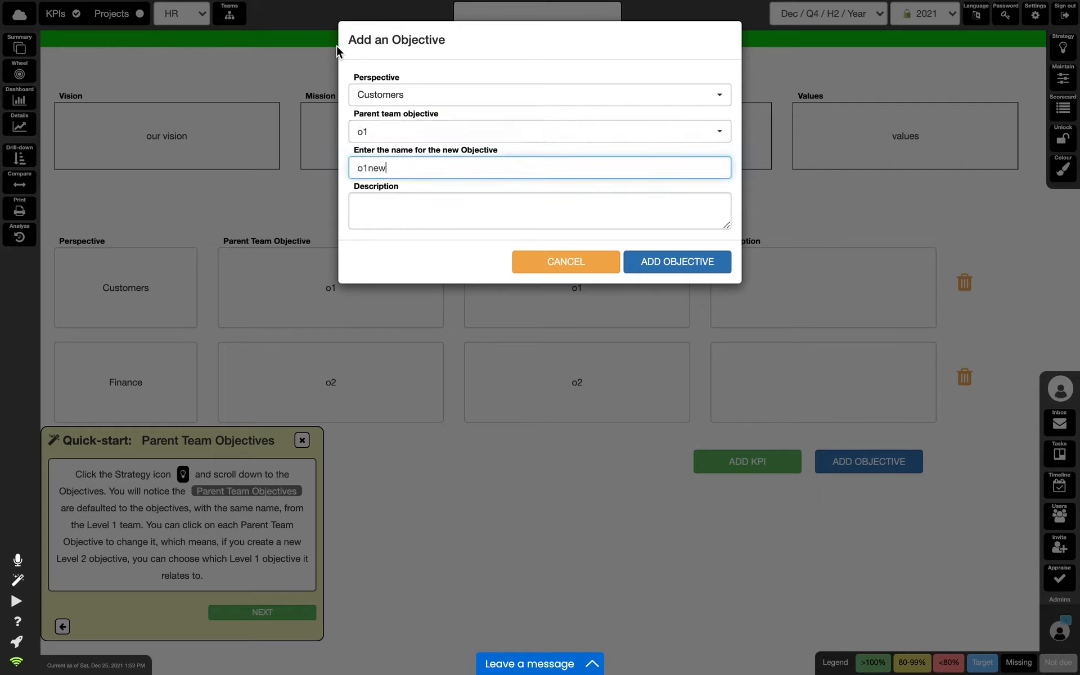
click(566, 262)
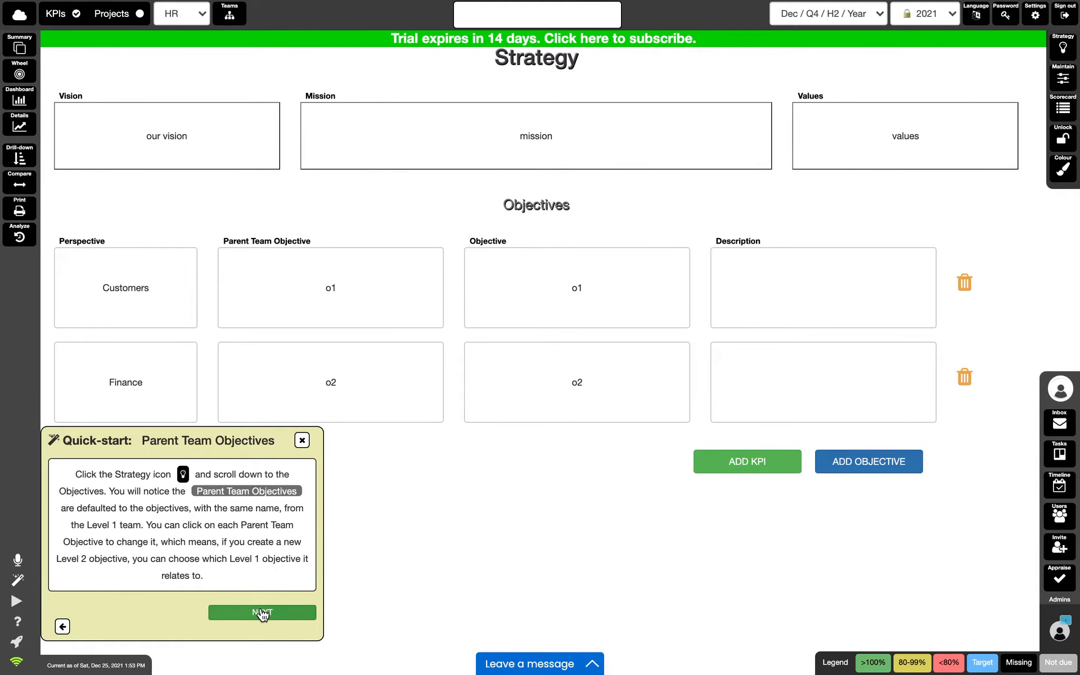
Advance the guide to Drill down view, switch to the CEO team, and view the drill-down for Customers | o1
click(262, 614)
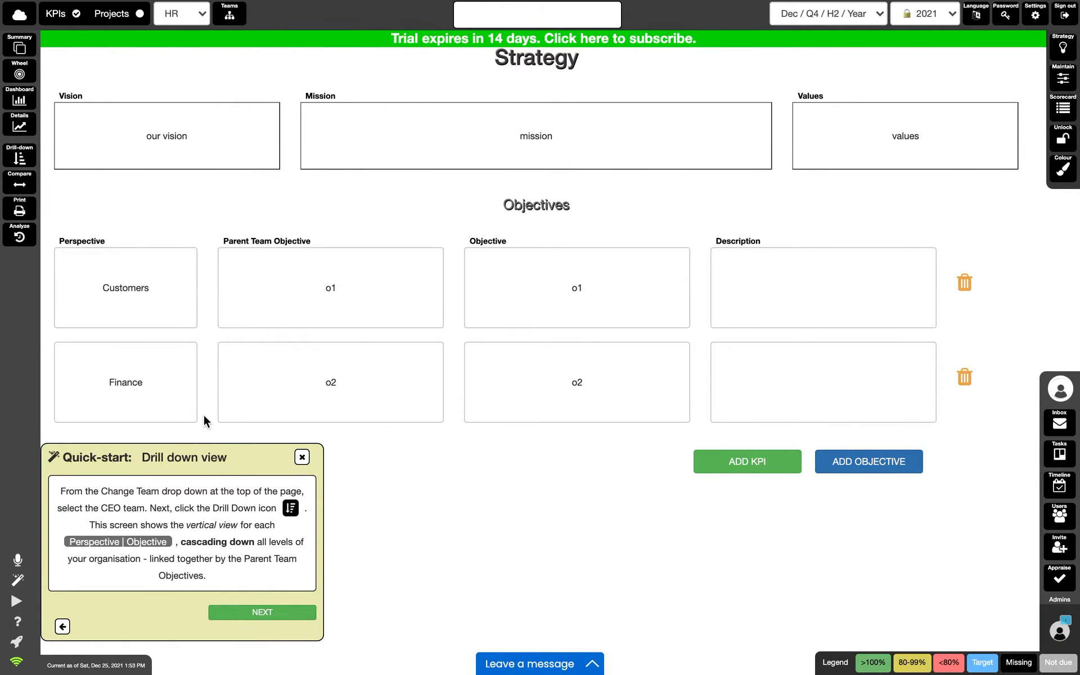
click(228, 15)
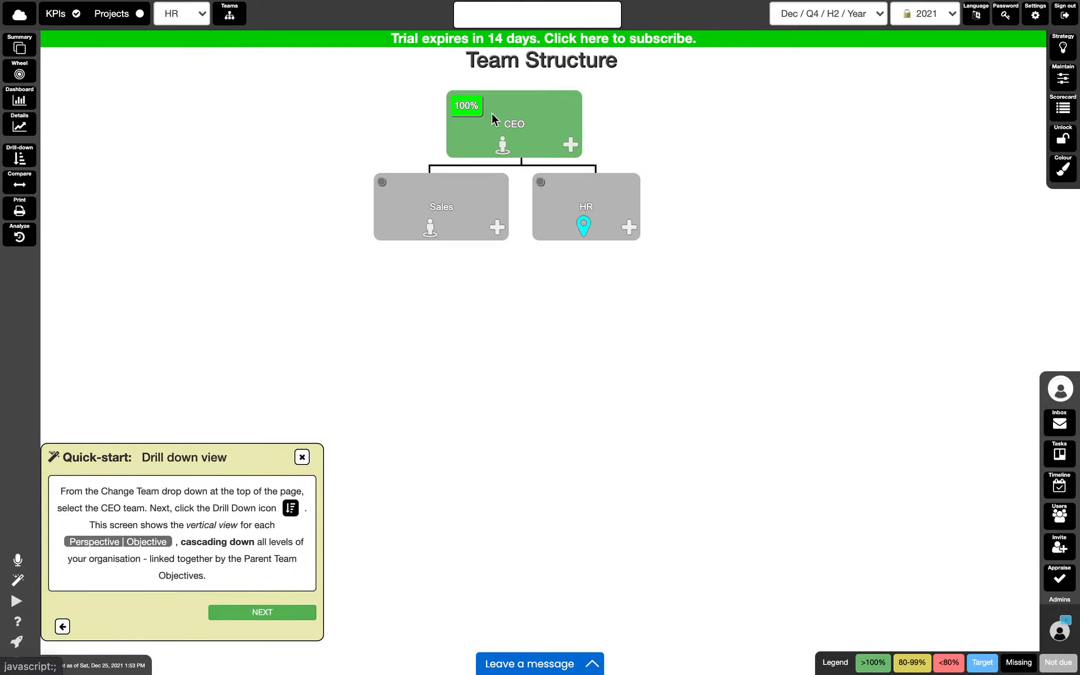
click(503, 144)
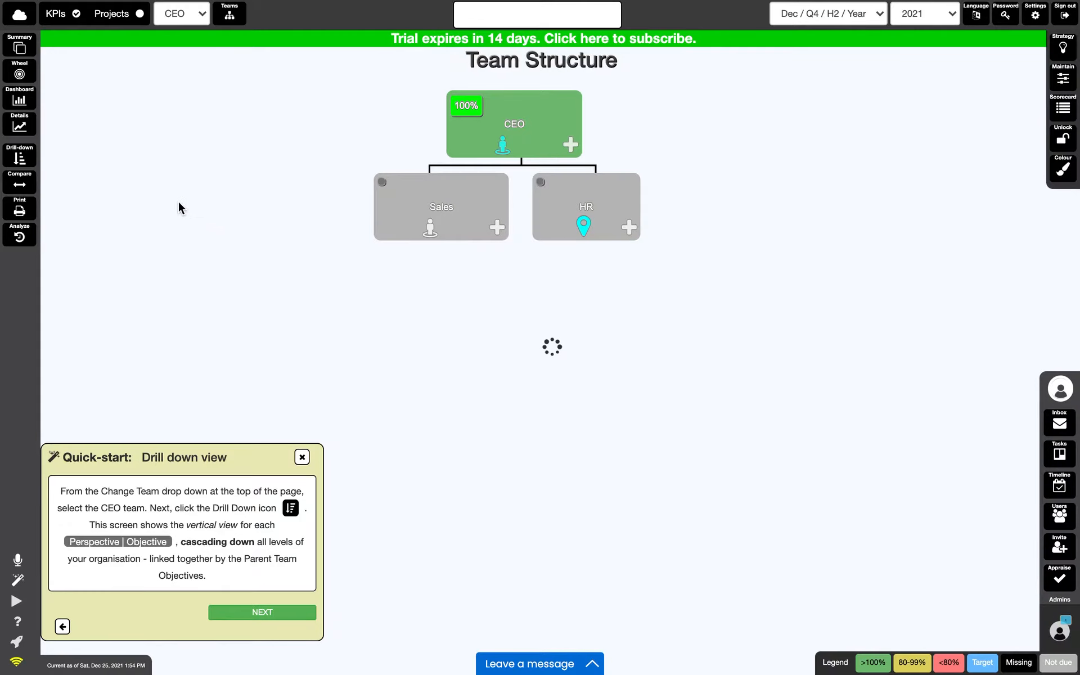
click(25, 161)
click(167, 119)
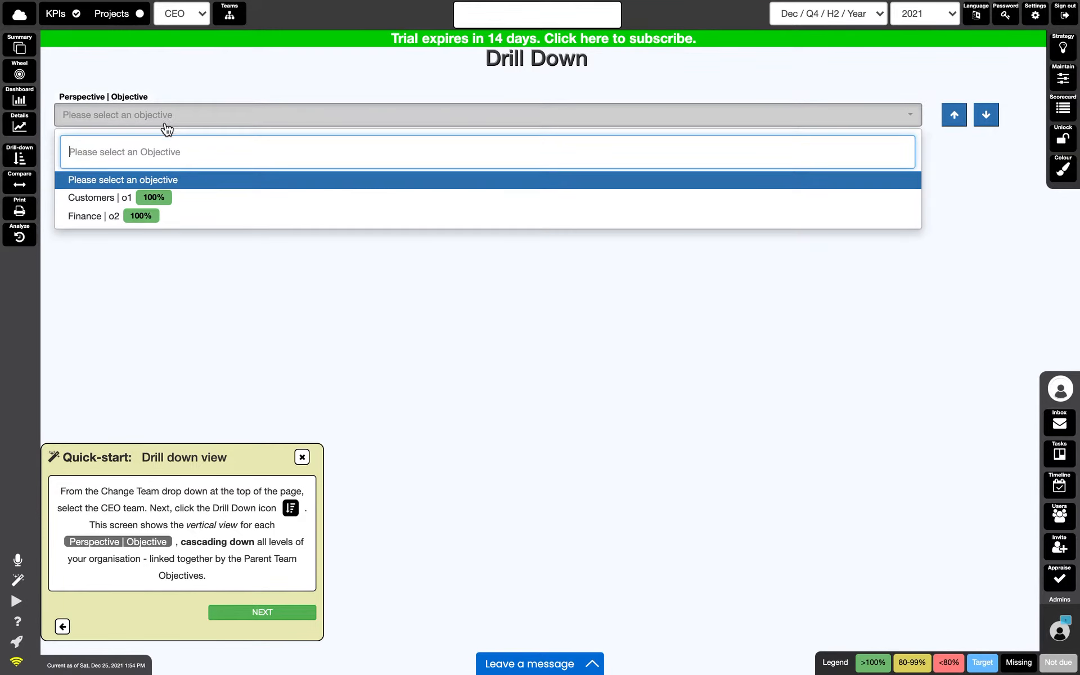
click(118, 199)
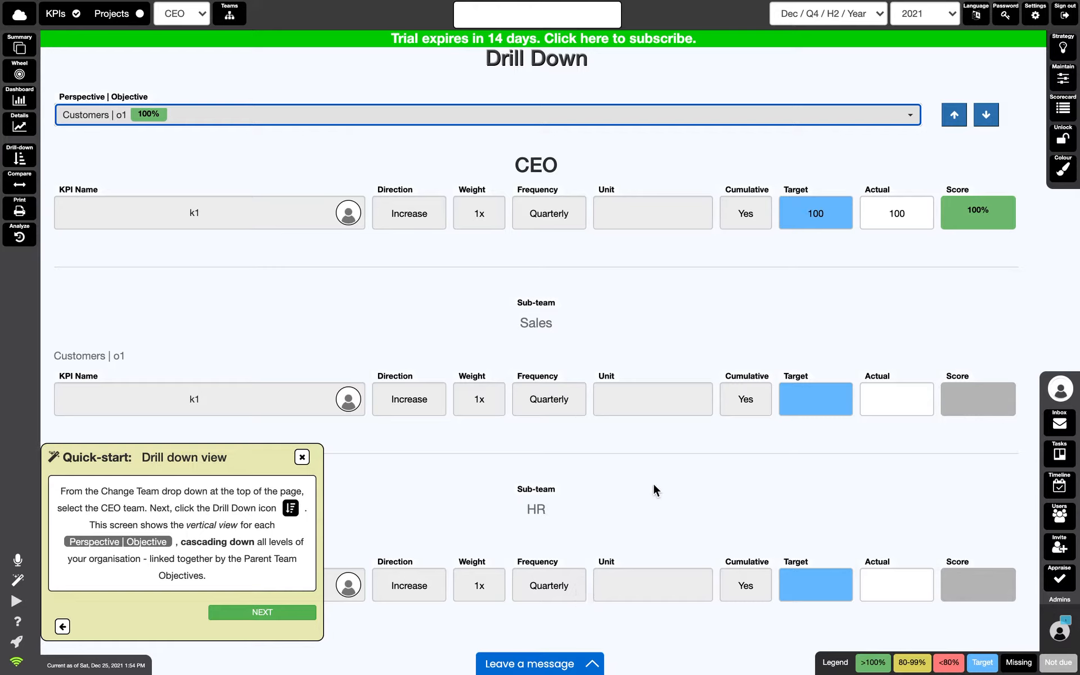
Advance the guide to Project module and open the Maintain screen of the Projects module
click(285, 613)
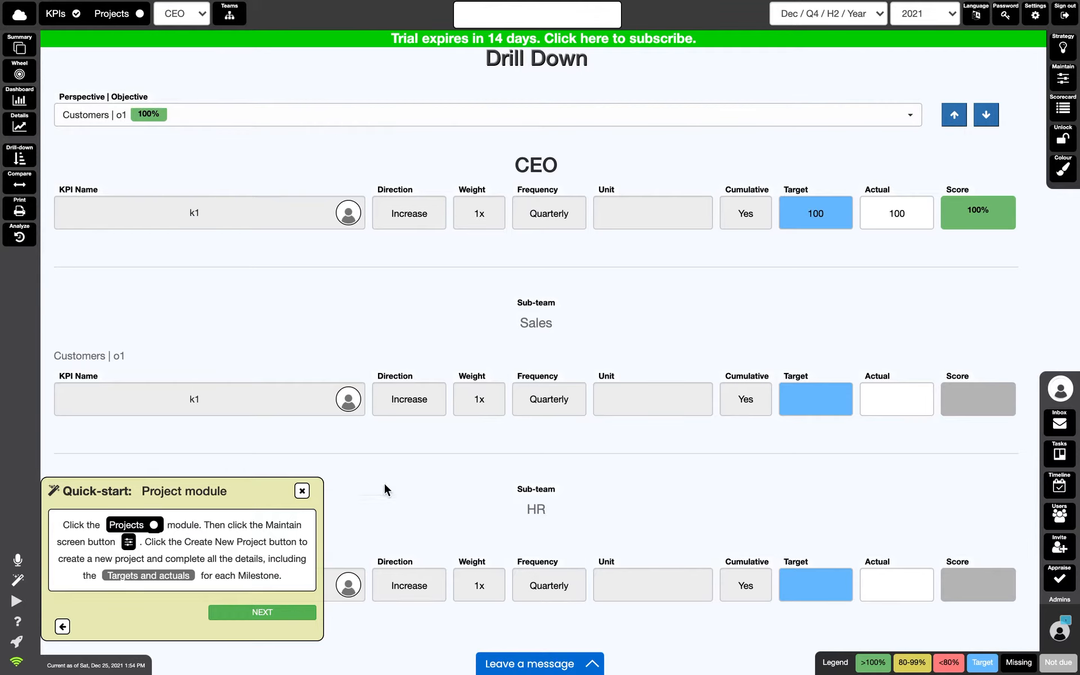
click(140, 16)
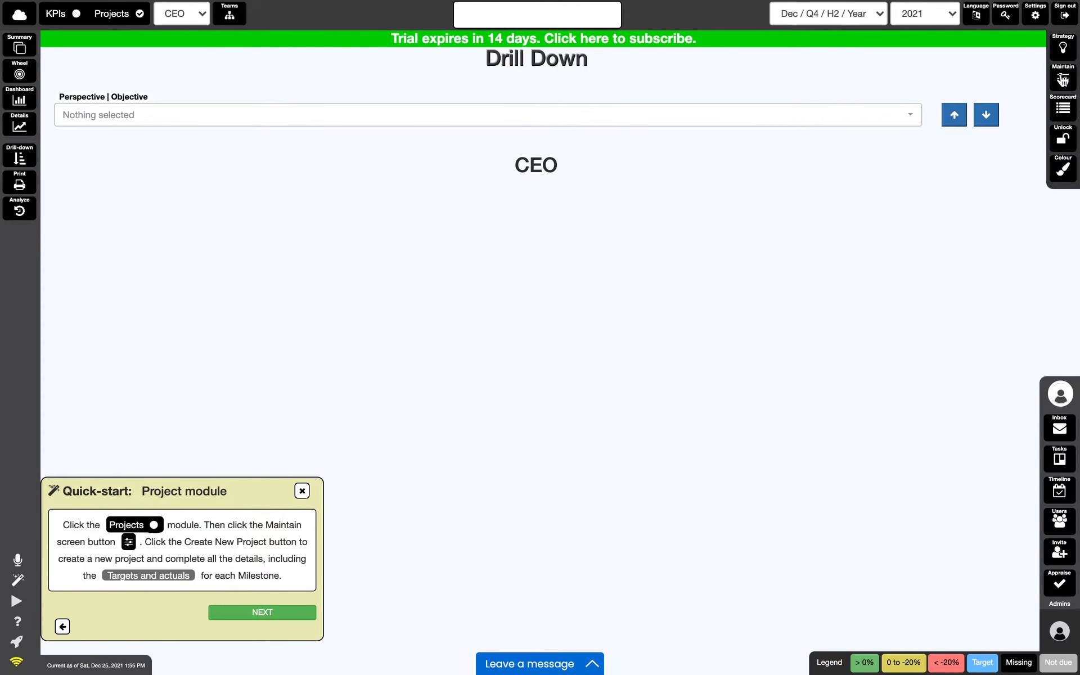
click(1063, 77)
Start a new project with objective o1, look over its project and milestone fields, and cancel without saving
click(945, 326)
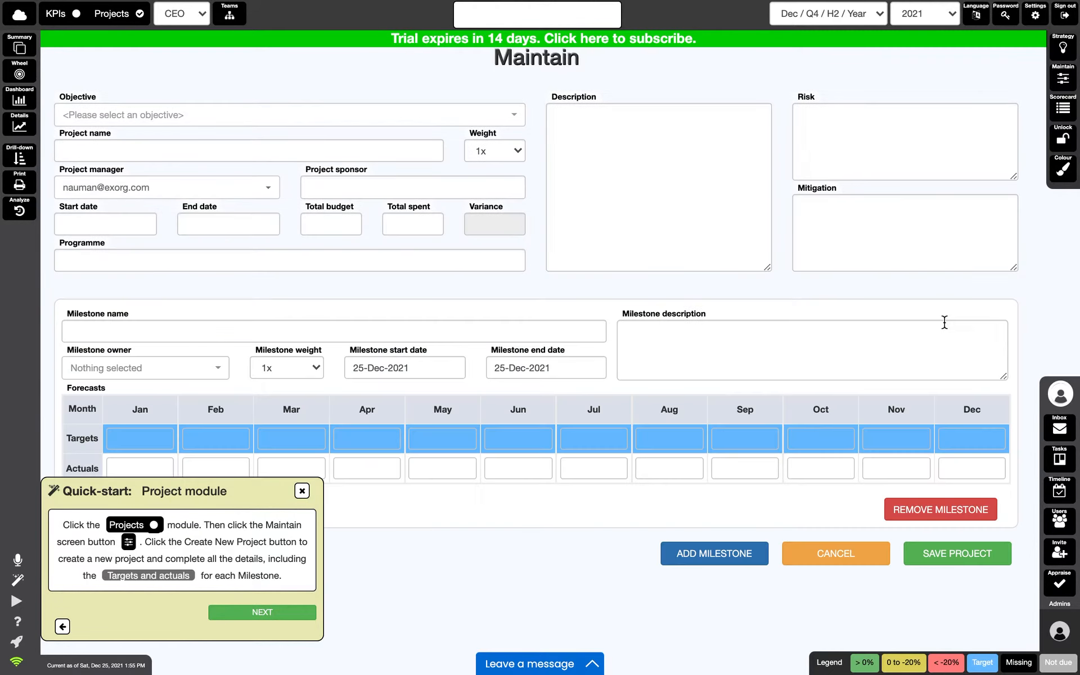
click(386, 124)
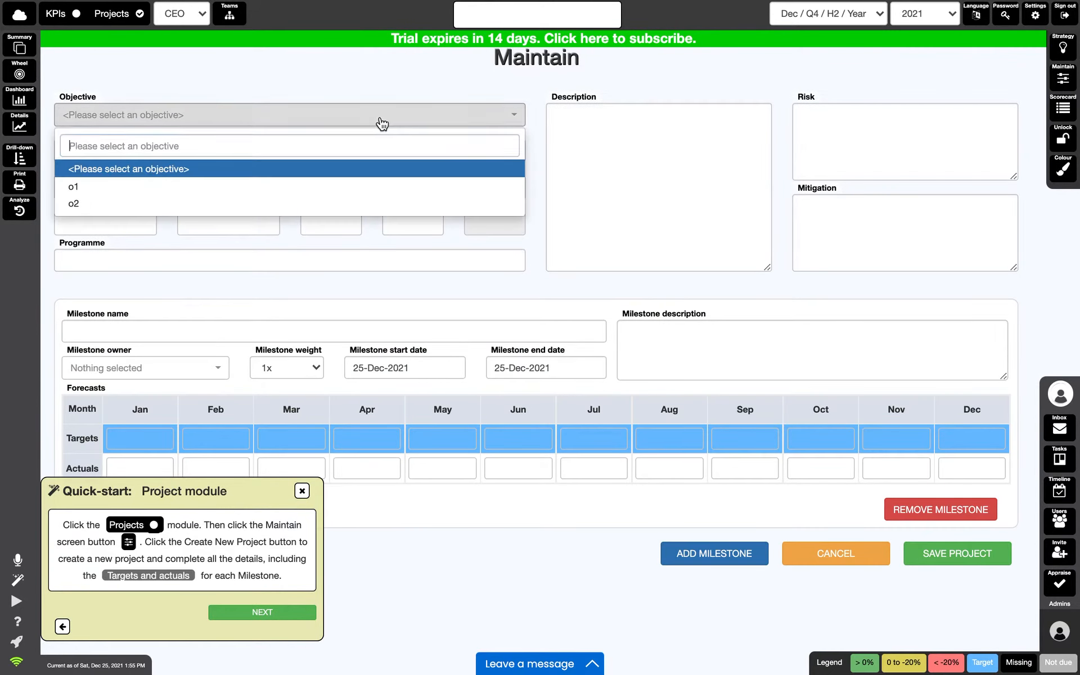
click(212, 189)
click(259, 145)
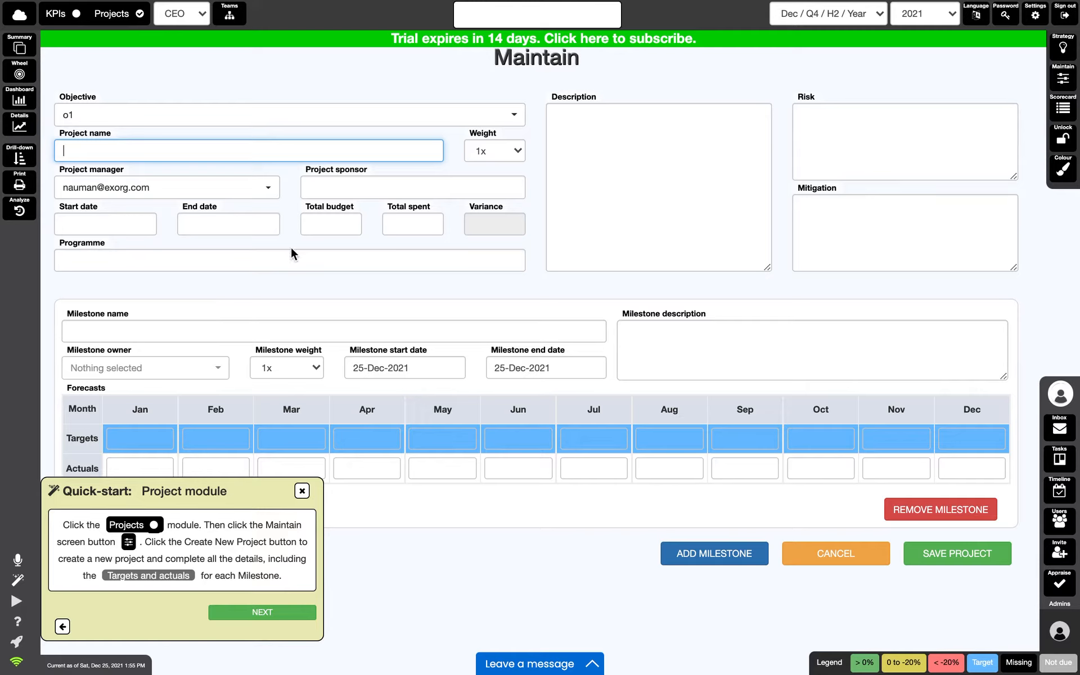
click(291, 333)
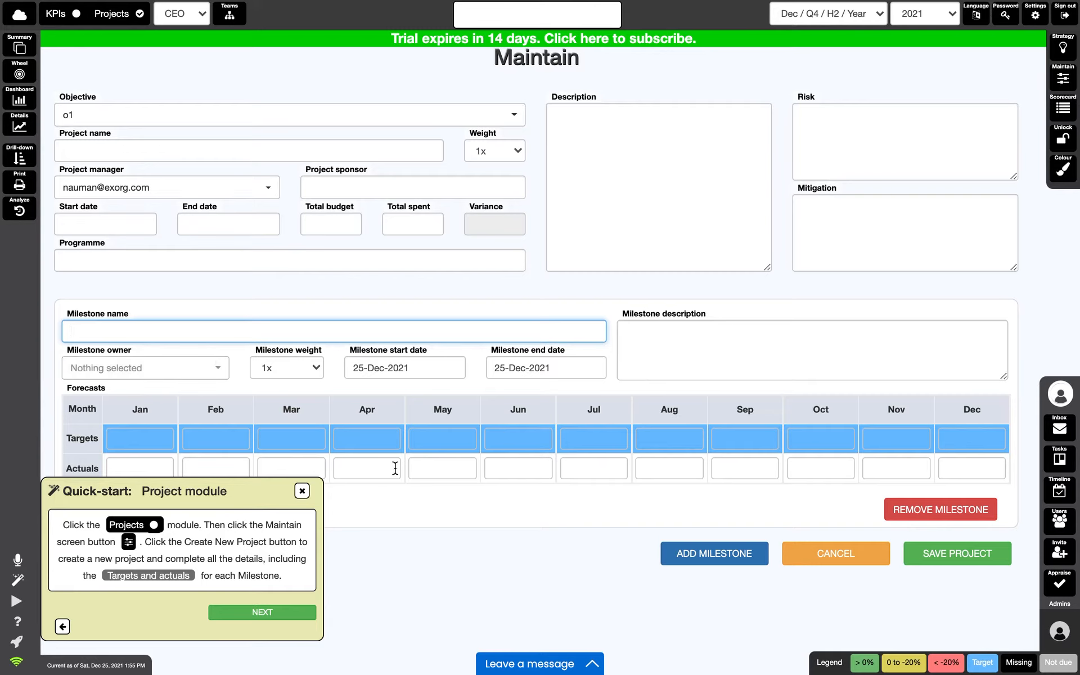
click(842, 555)
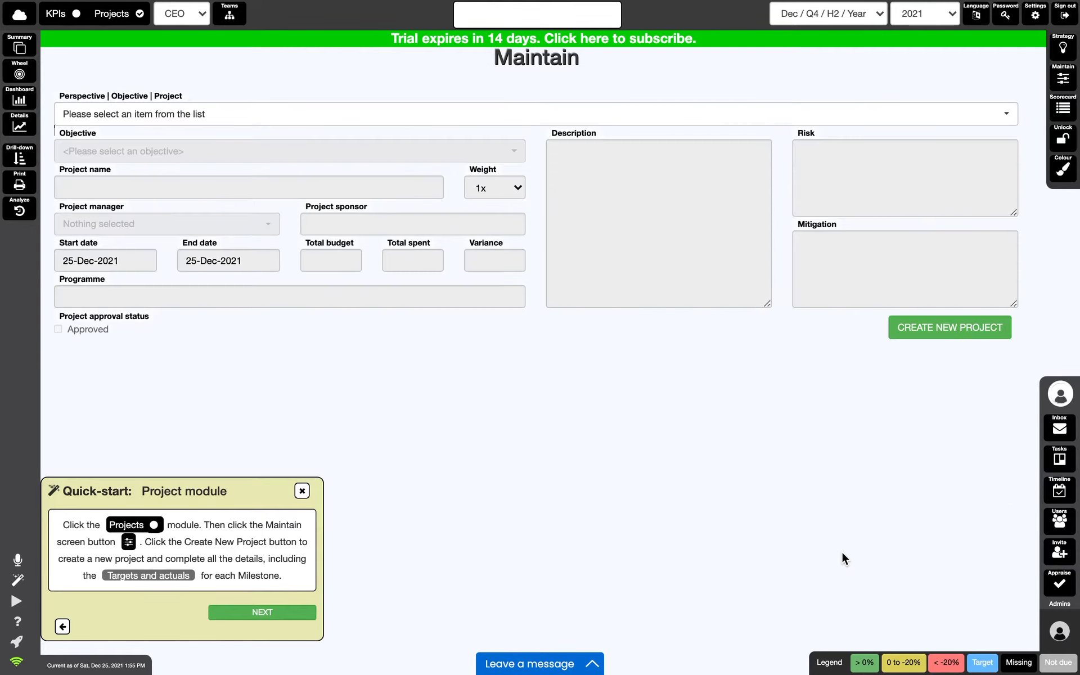
Advance the guide to Change your password, and view the password form and the profile picture dialog, closing both unchanged
click(292, 614)
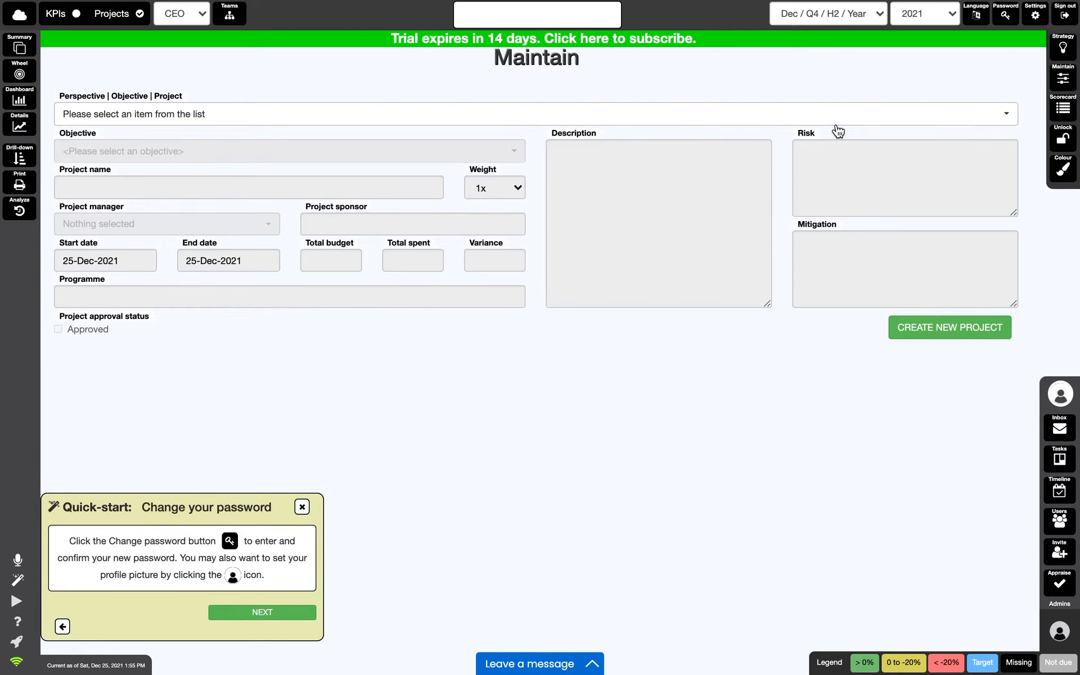
click(1005, 17)
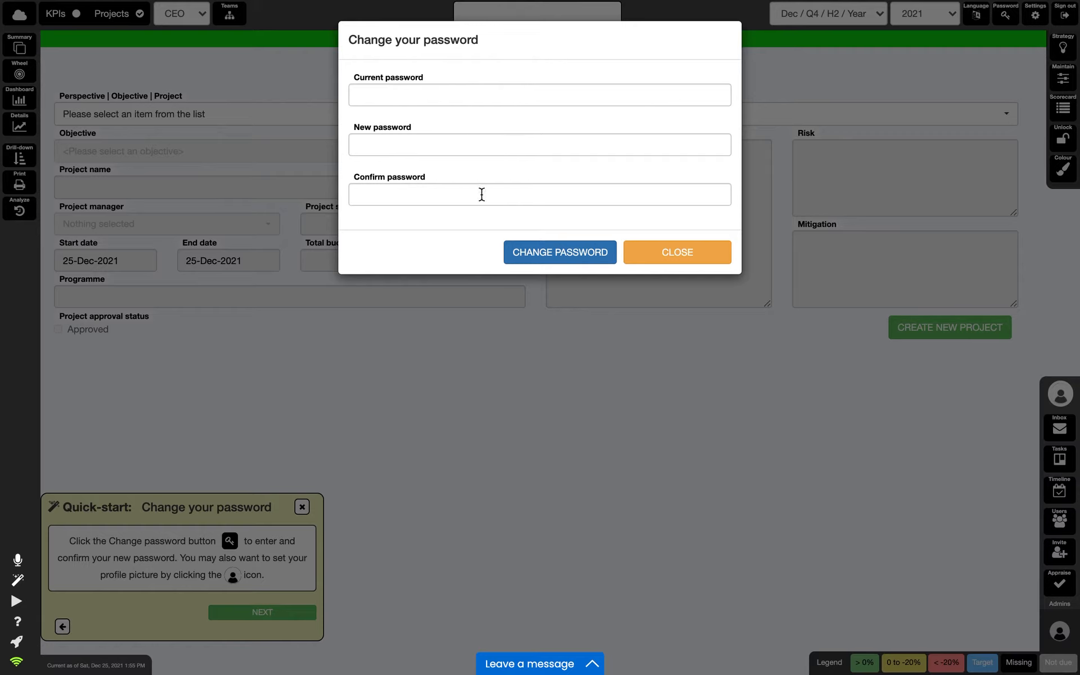
click(660, 261)
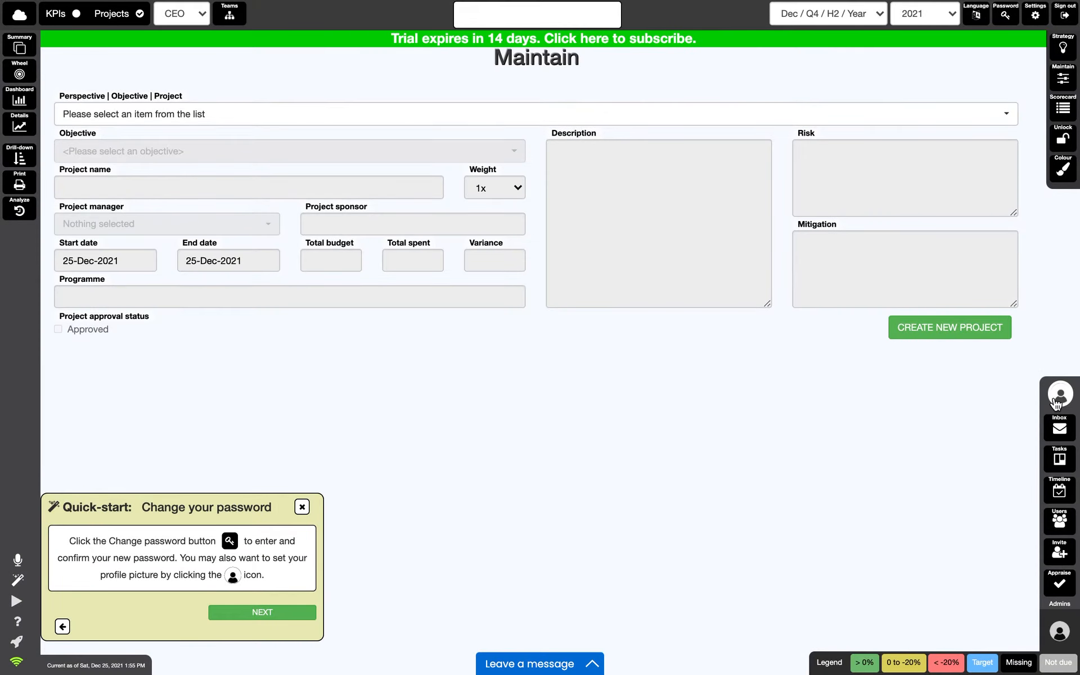
click(1056, 397)
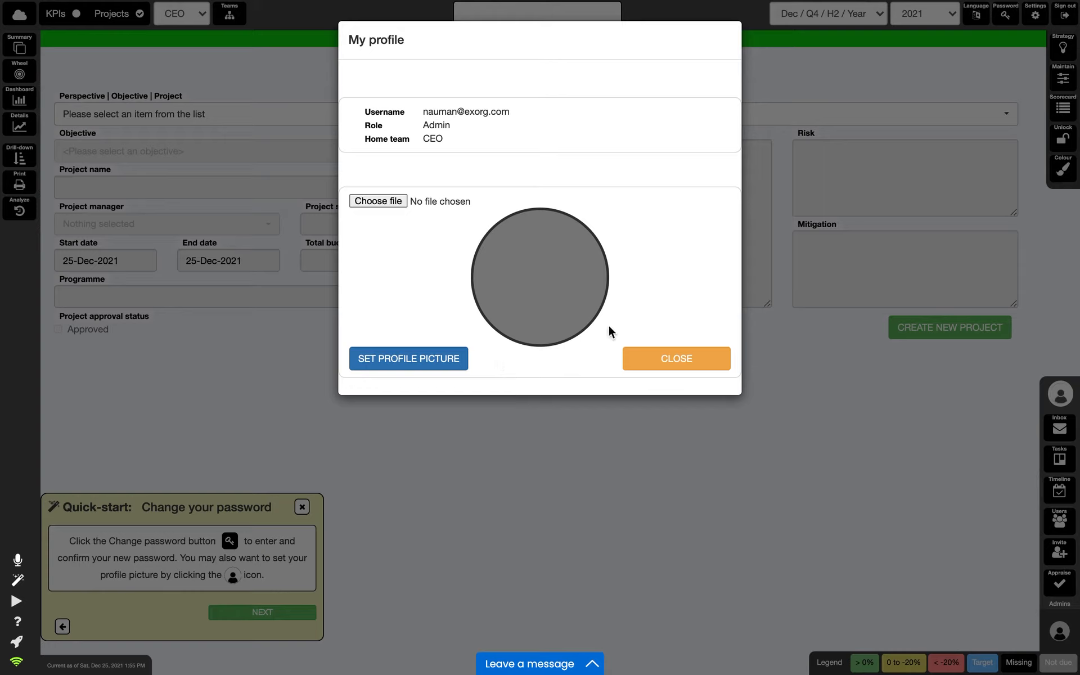
click(670, 359)
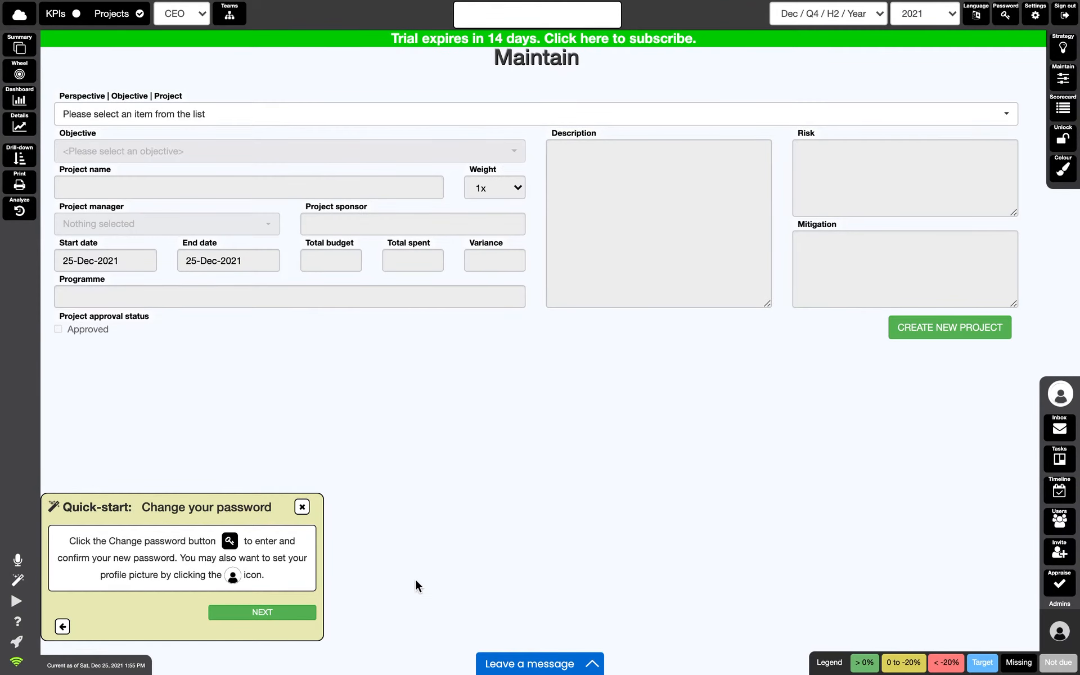
Advance the guide to Personalise and change the CEO board's background colour to a slightly darkened light blue
click(284, 613)
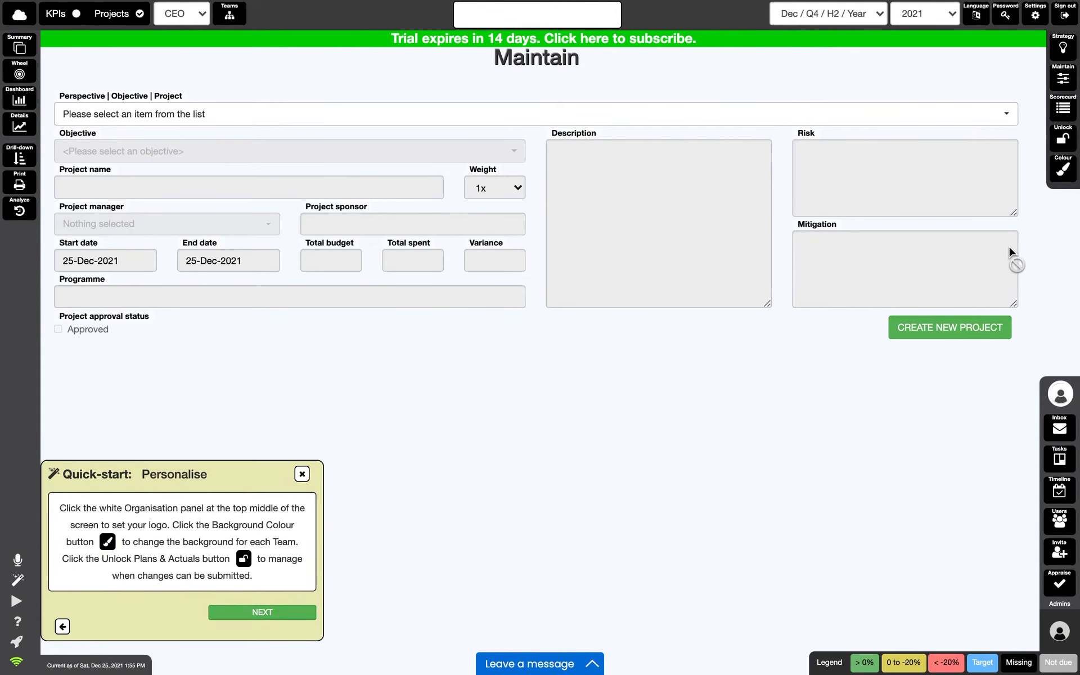
click(1063, 169)
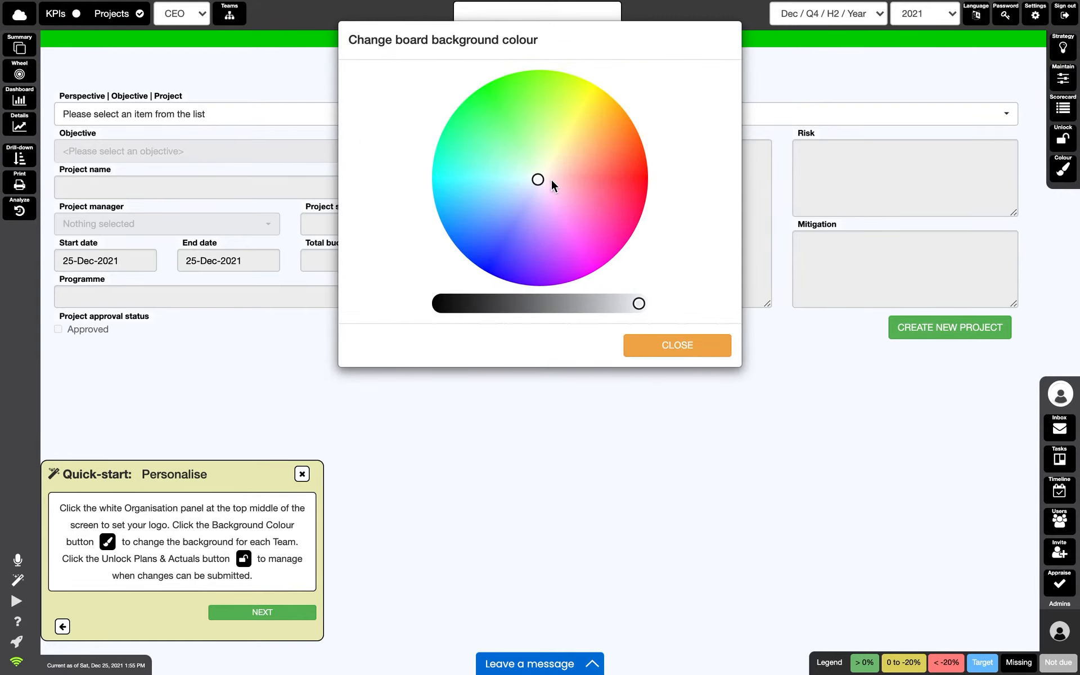
click(550, 173)
drag(535, 170, 524, 184)
drag(638, 304, 616, 304)
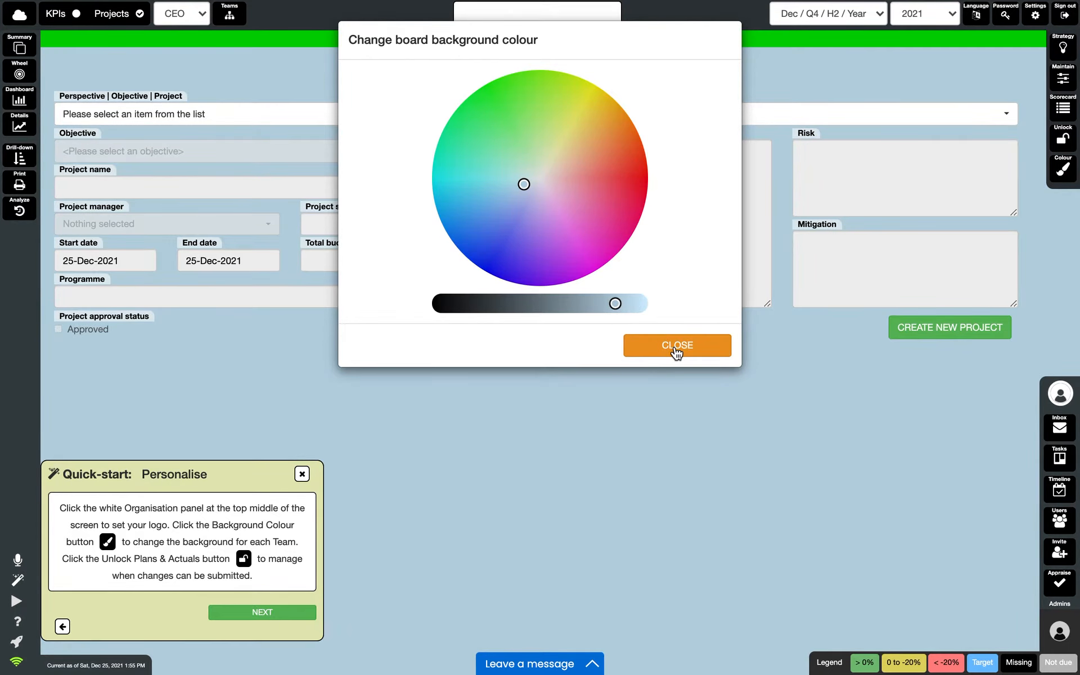
click(676, 349)
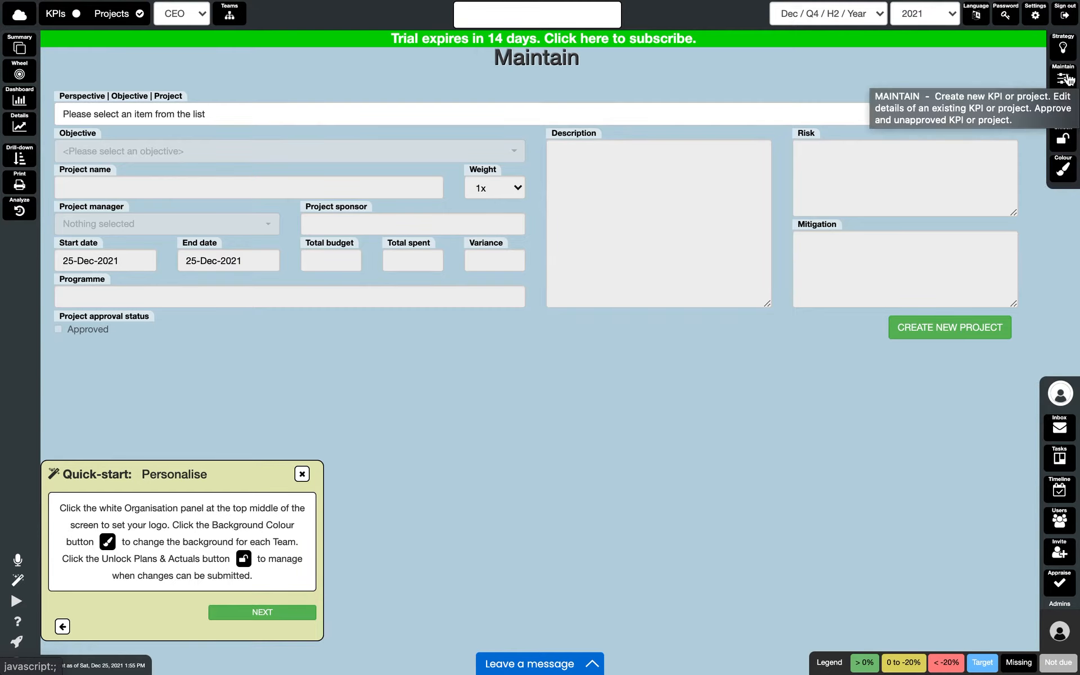
View the Unlock Plans & Actuals rules and advance the guide to Invite a colleague
click(1066, 140)
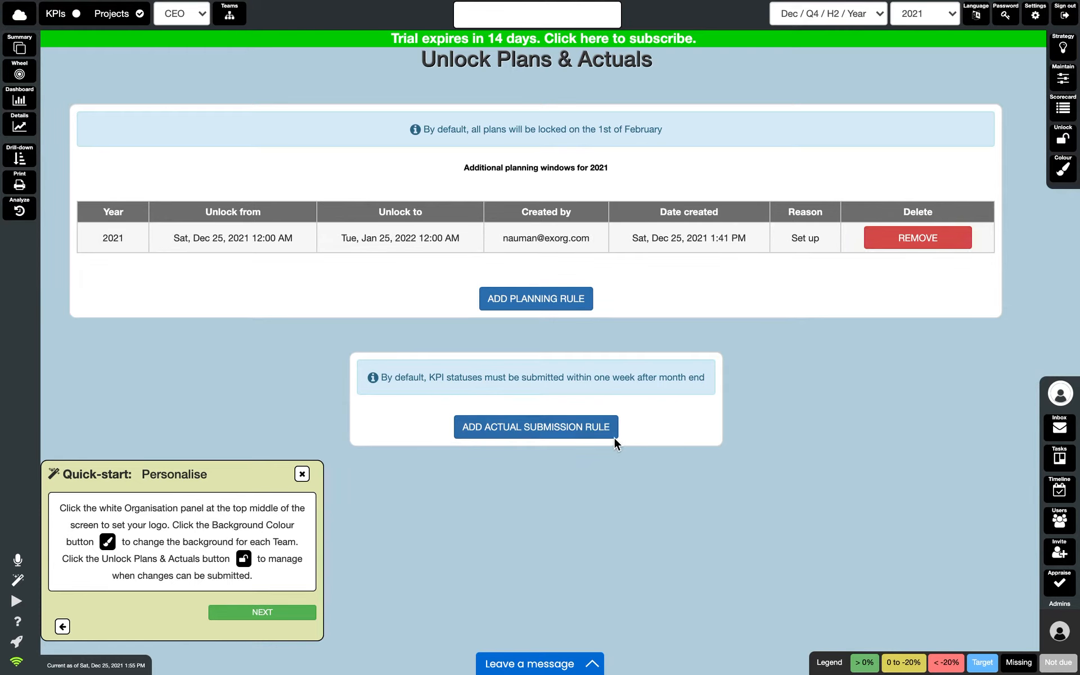
click(274, 615)
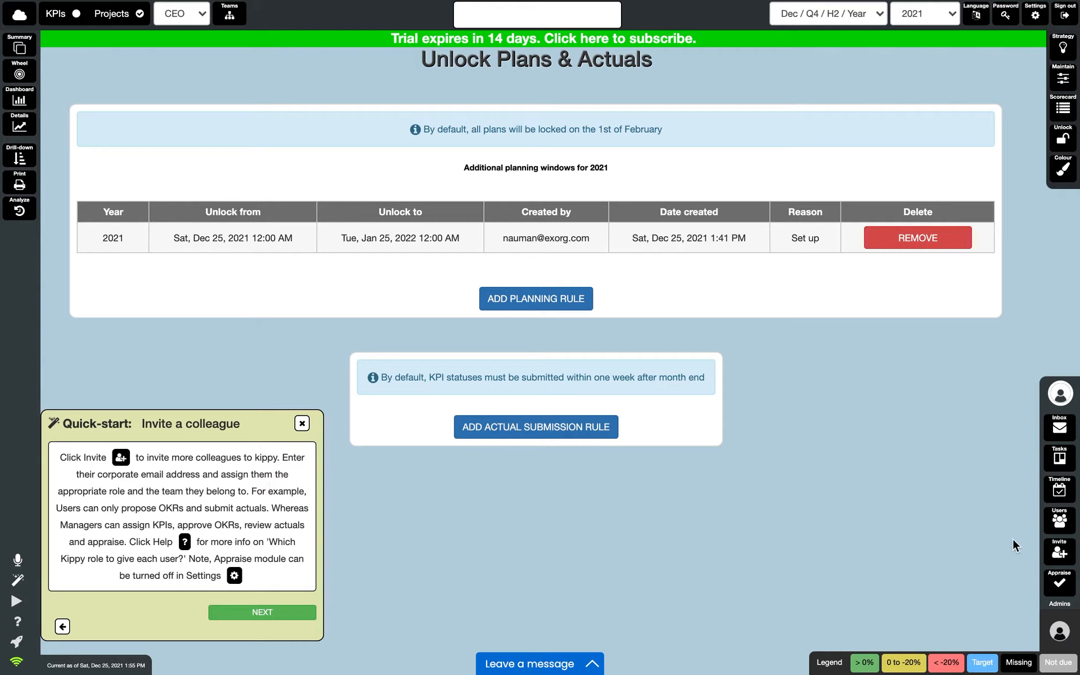
Fill in an invitation with the colleague's e-mail, the Manager role and the Sales team, then close it without sending
click(1062, 554)
click(556, 97)
key(super+v)
double_click(366, 96)
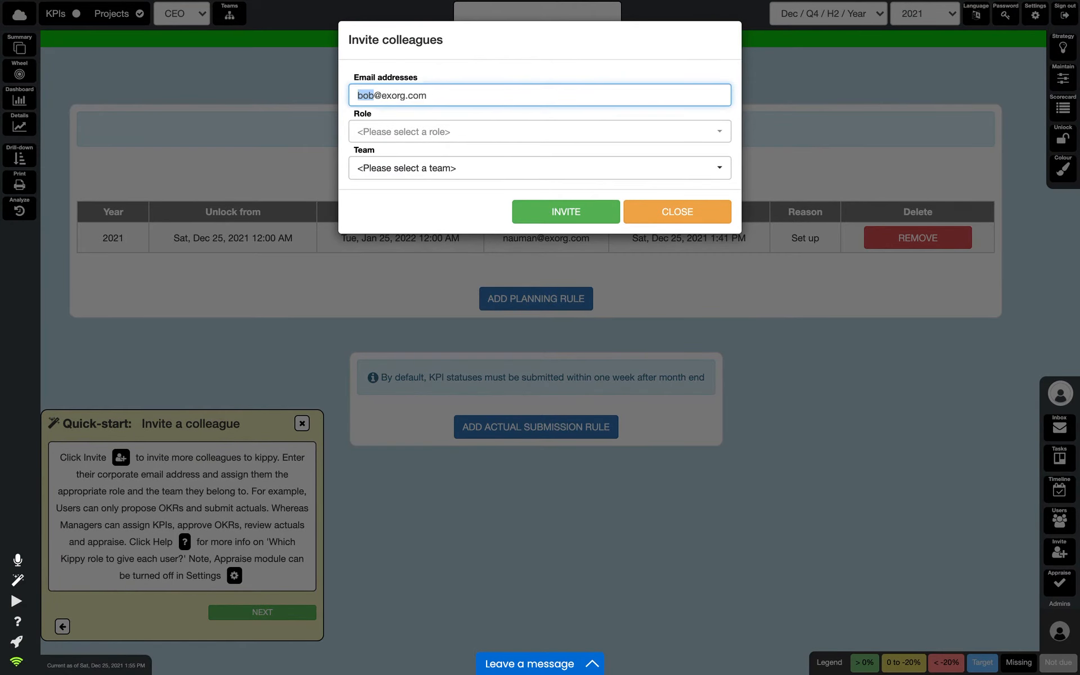
text(sue)
click(574, 135)
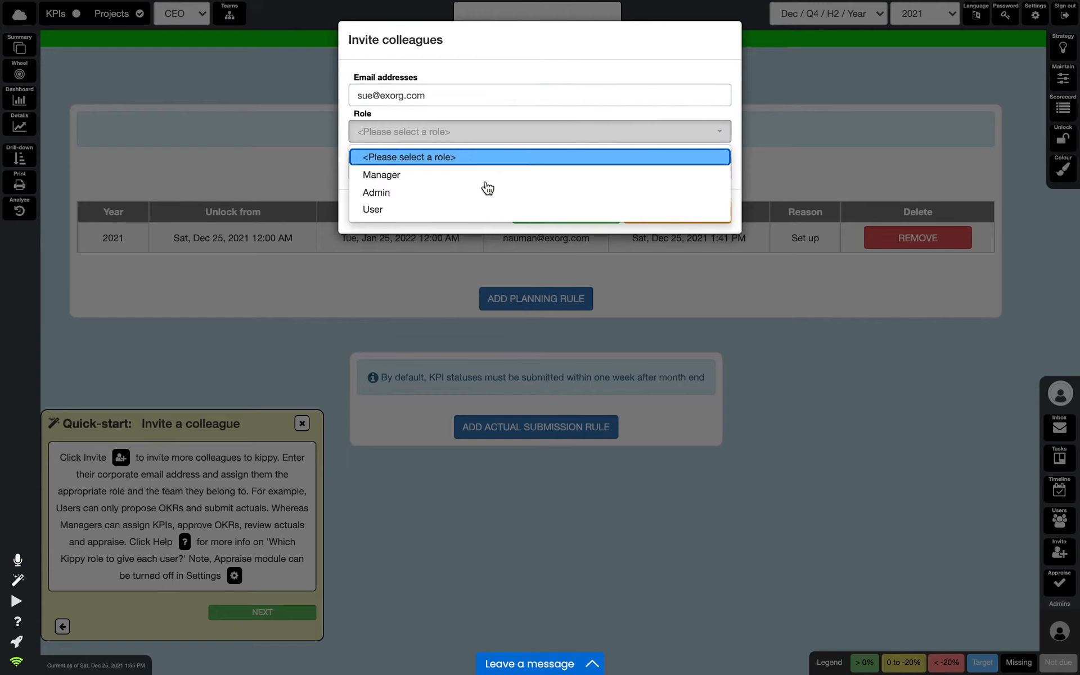
click(421, 175)
click(444, 172)
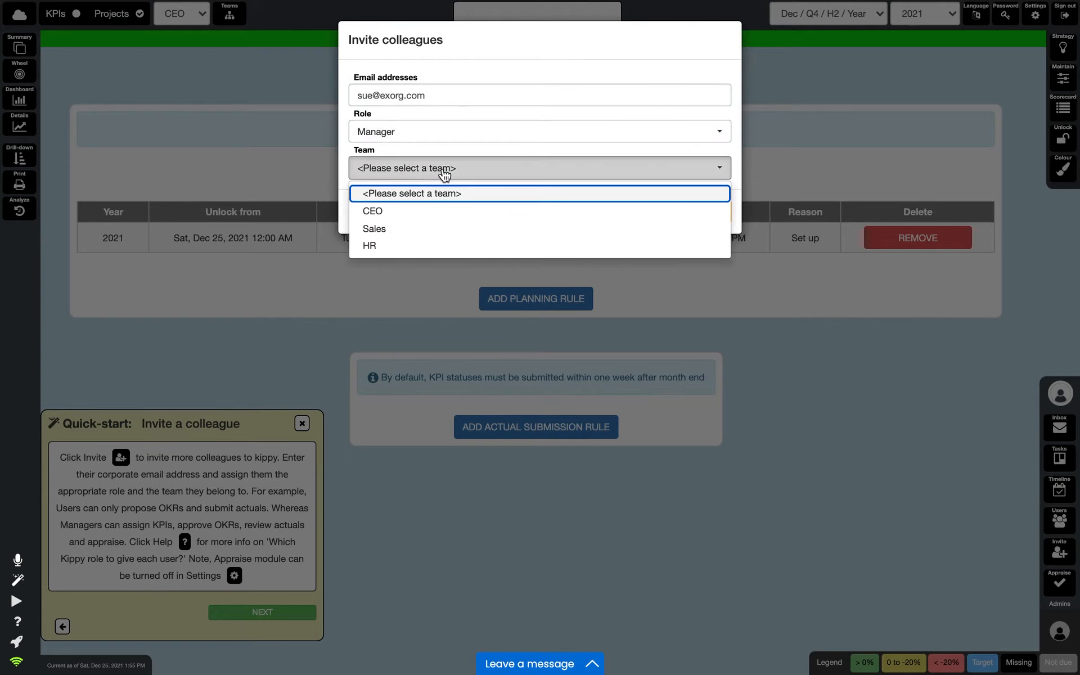
click(421, 229)
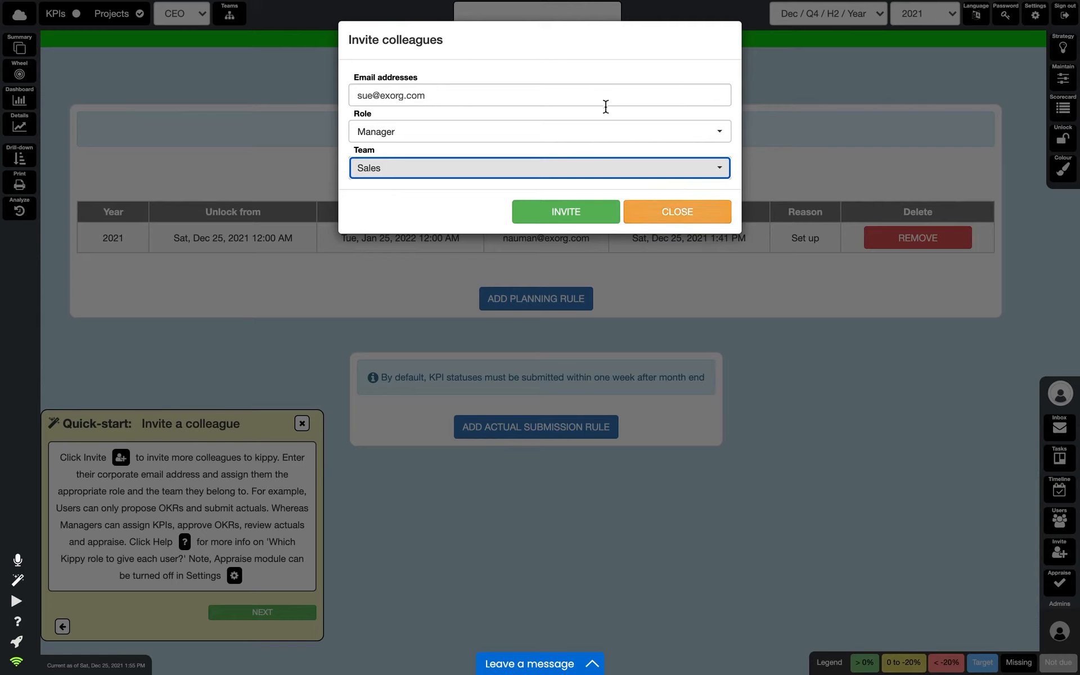
click(711, 212)
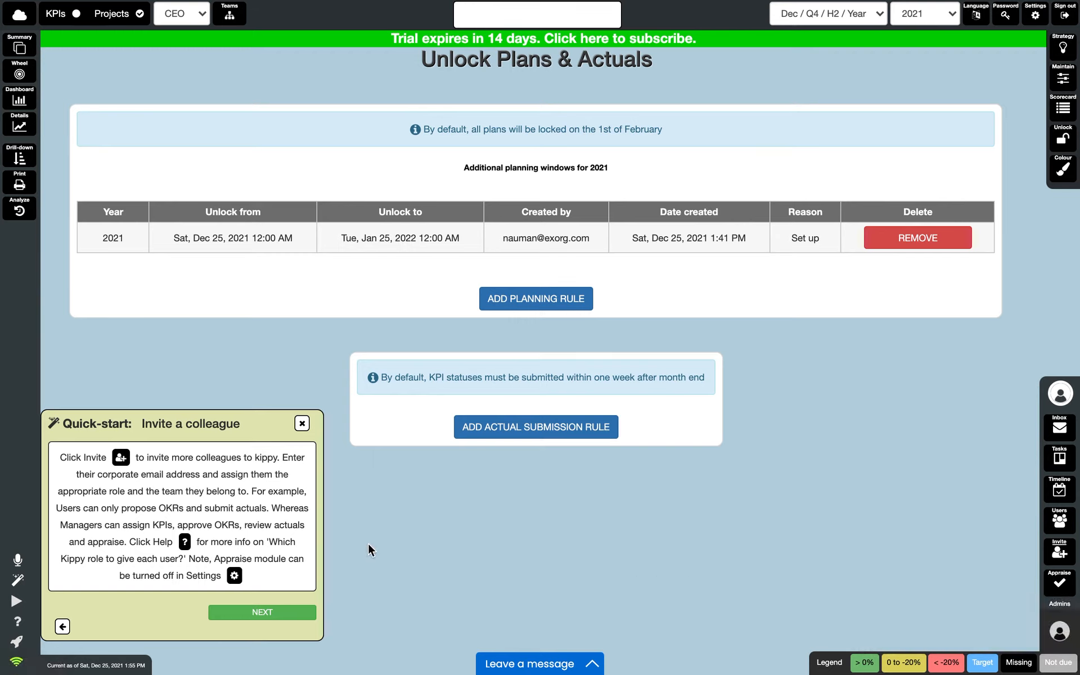
Advance the quick-start guide to its final All done! page
click(282, 612)
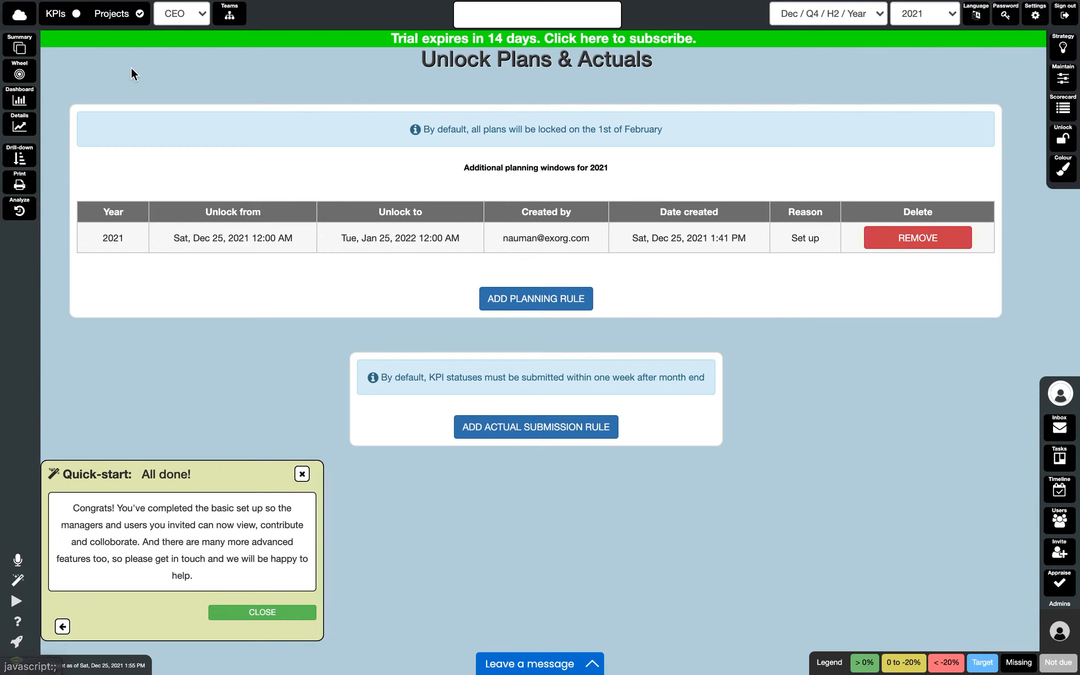
View the team structure, then review the Quick KPI Setup and Import team options in Settings, closing the quick-start guide
click(231, 17)
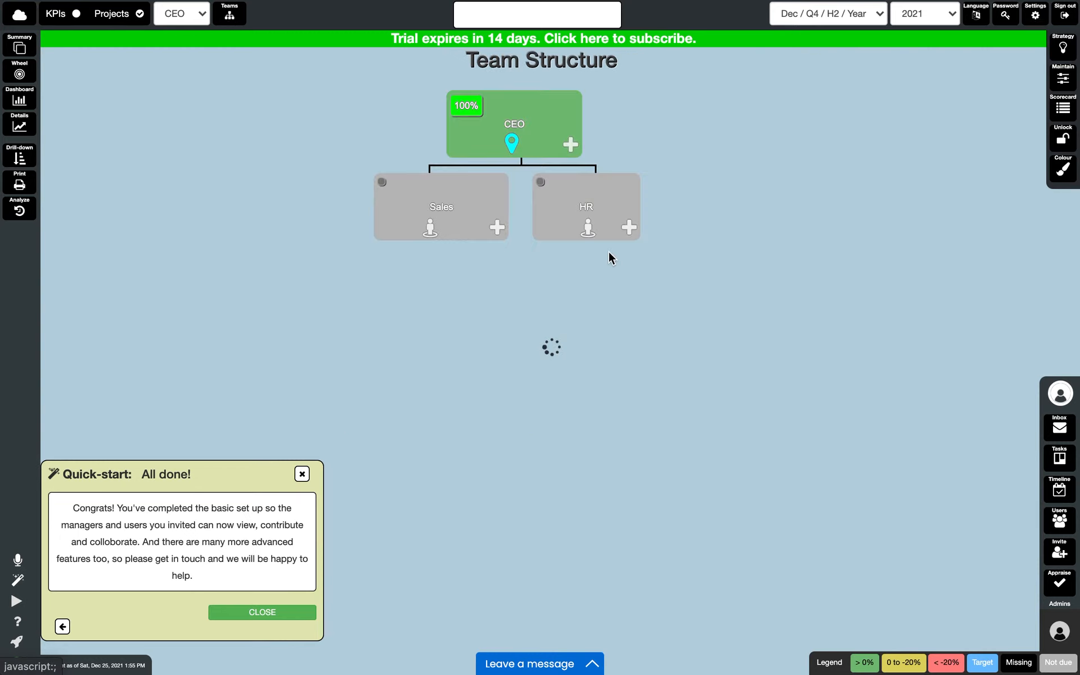
click(1042, 14)
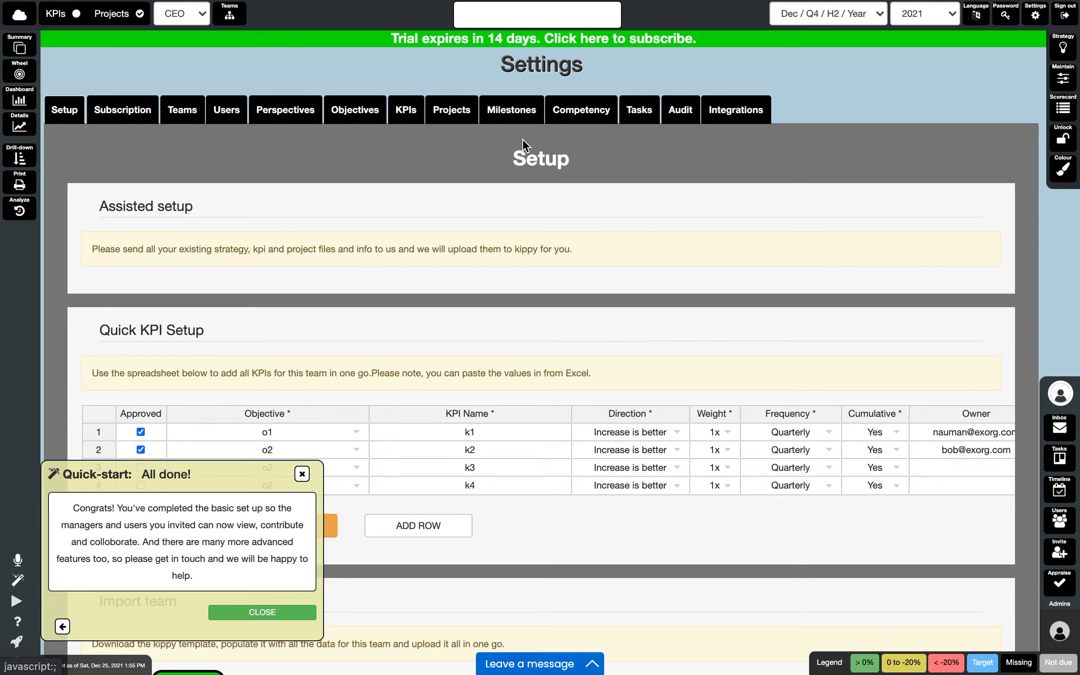
scroll(342, 241, down, 1)
scroll(342, 240, down, 3)
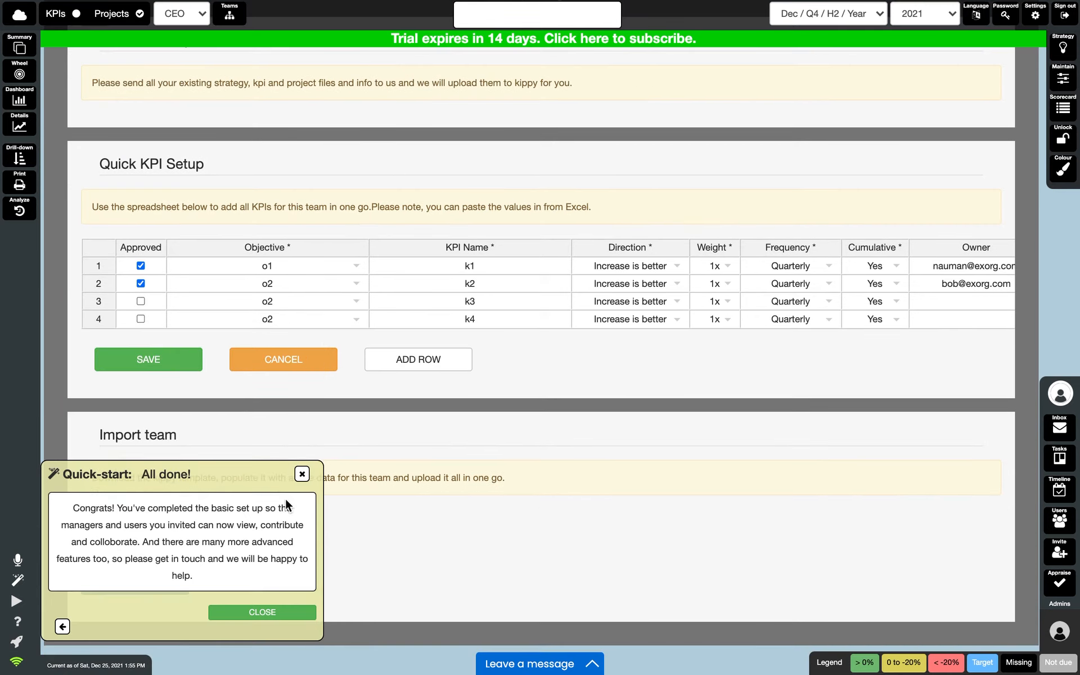
click(302, 475)
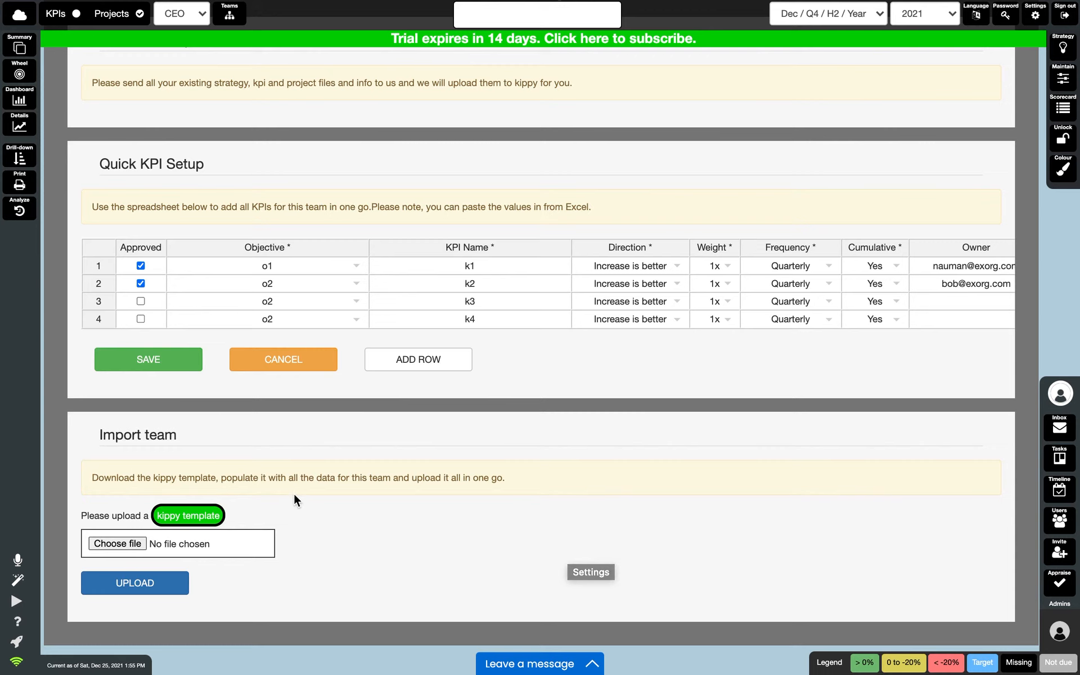
Go to the kippy website's pricing page and examine the subscription price and the enterprise accelerator package
click(20, 19)
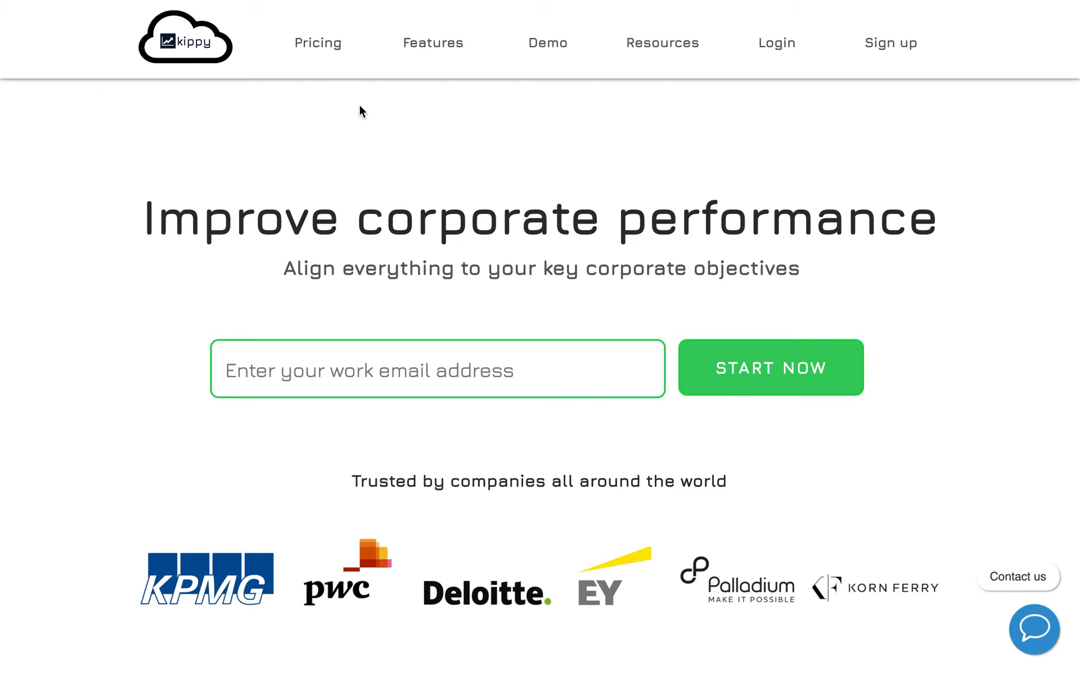
click(323, 48)
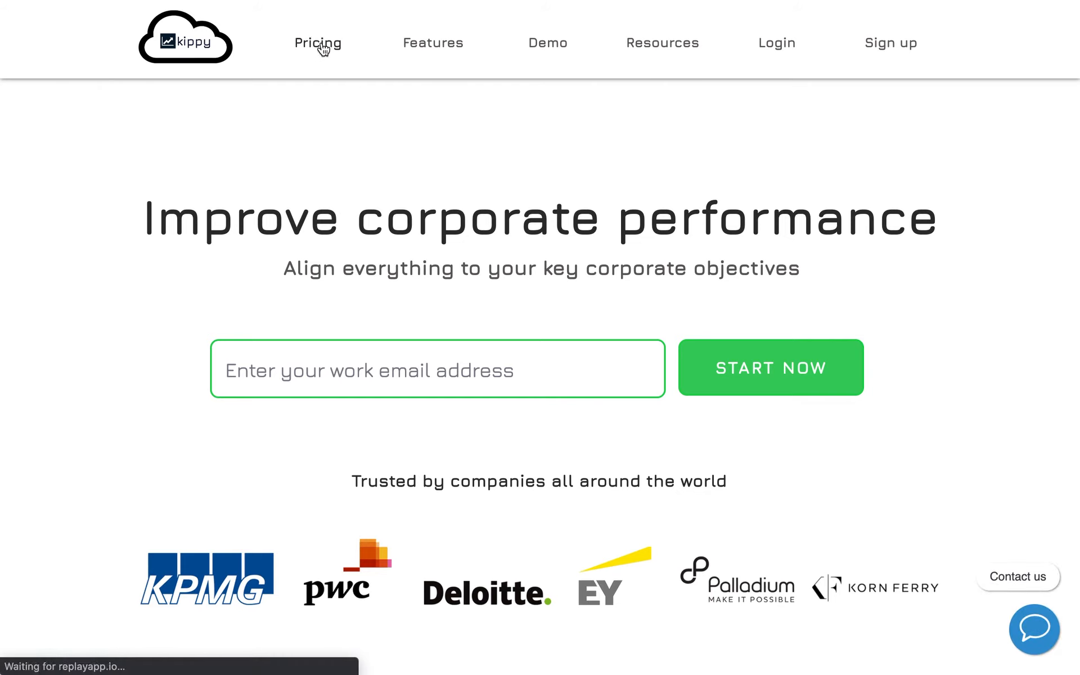
scroll(323, 407, down, 8)
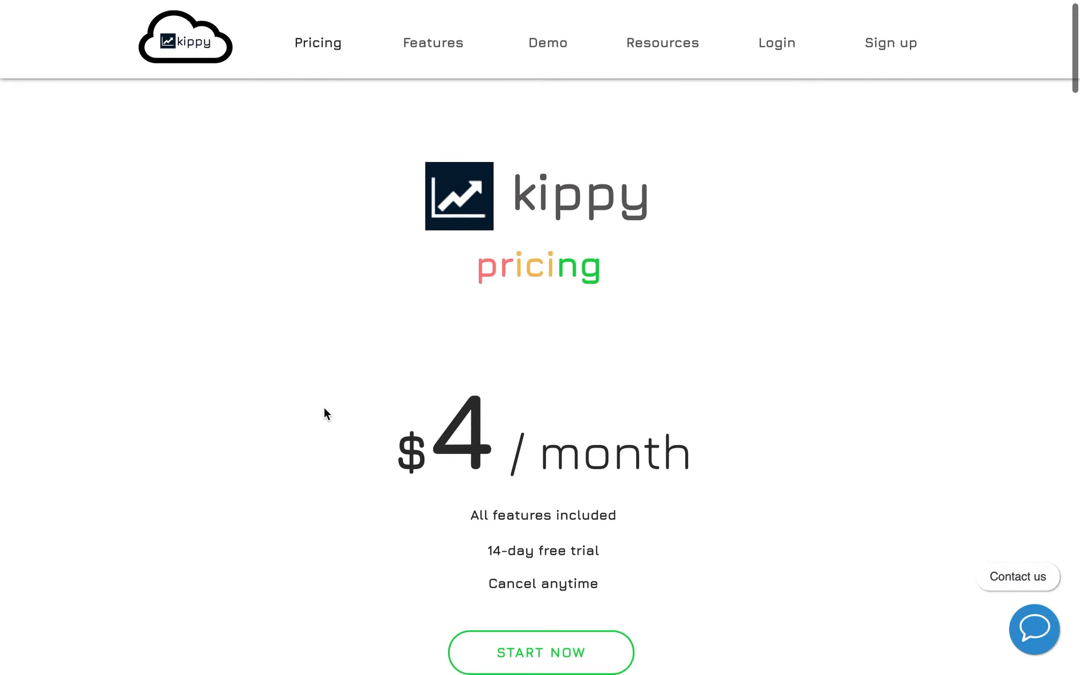
scroll(325, 407, down, 8)
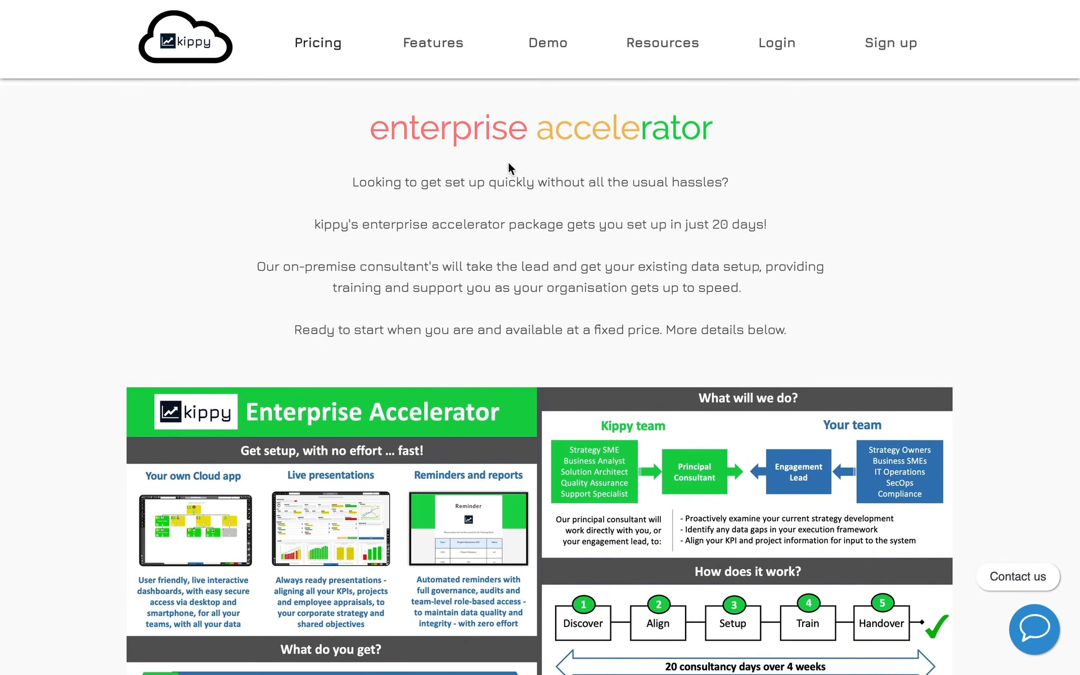
scroll(619, 236, down, 5)
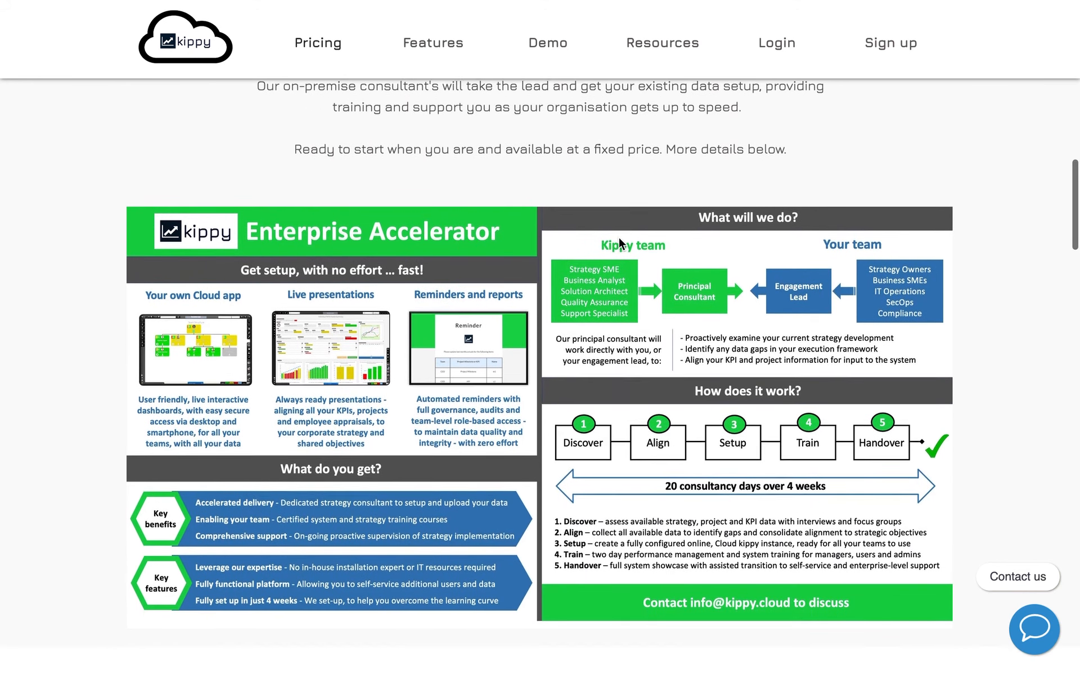